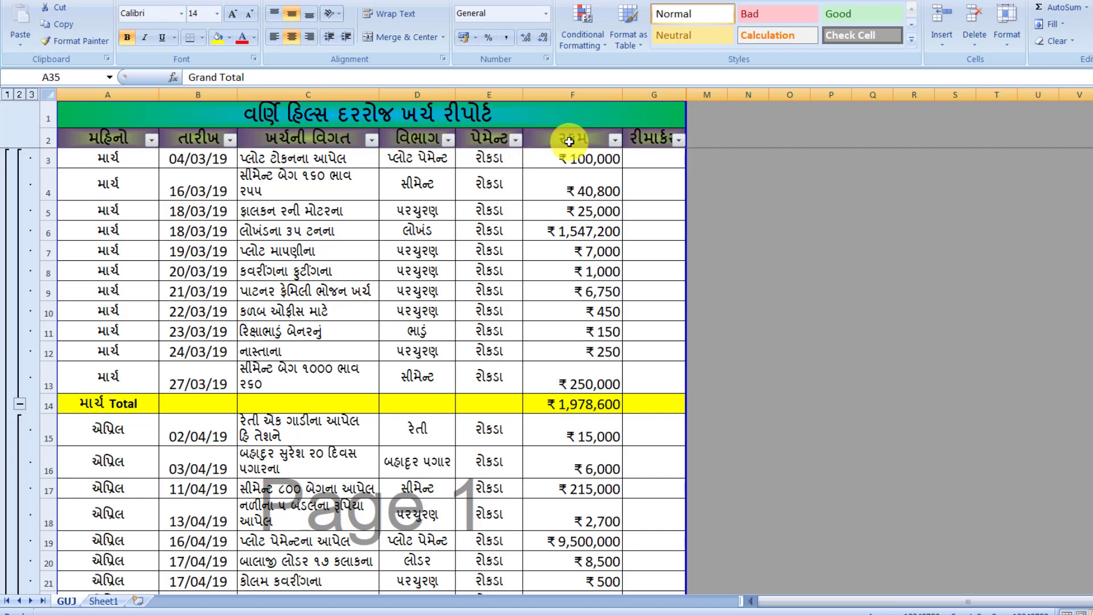
# Filter the વિભાગ column of the expense report to show only the પરચુરણ entries.
pyautogui.click(450, 140)
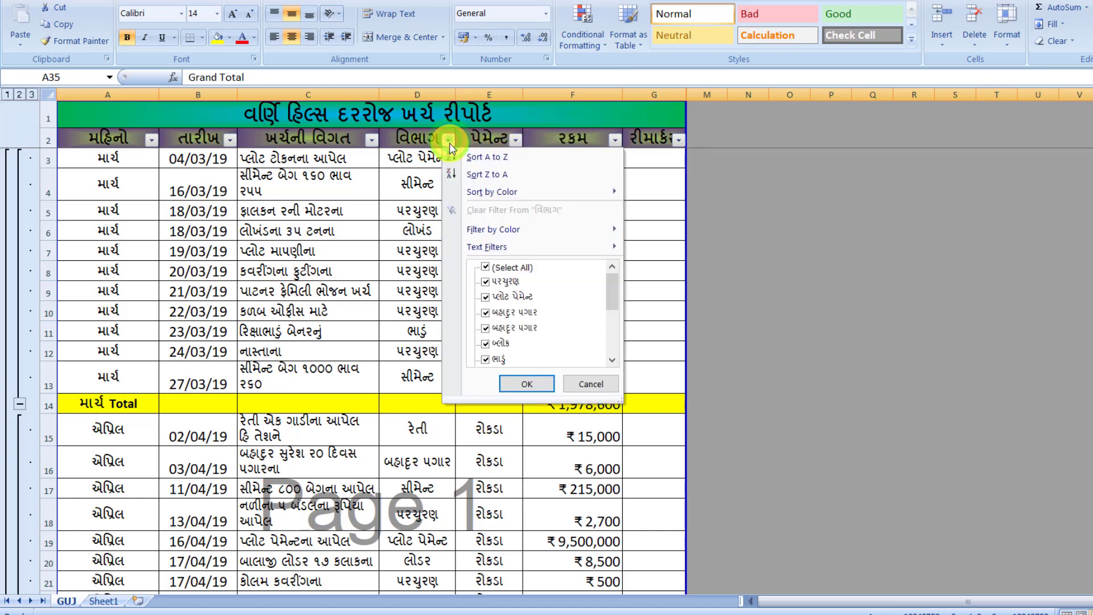
pyautogui.click(494, 269)
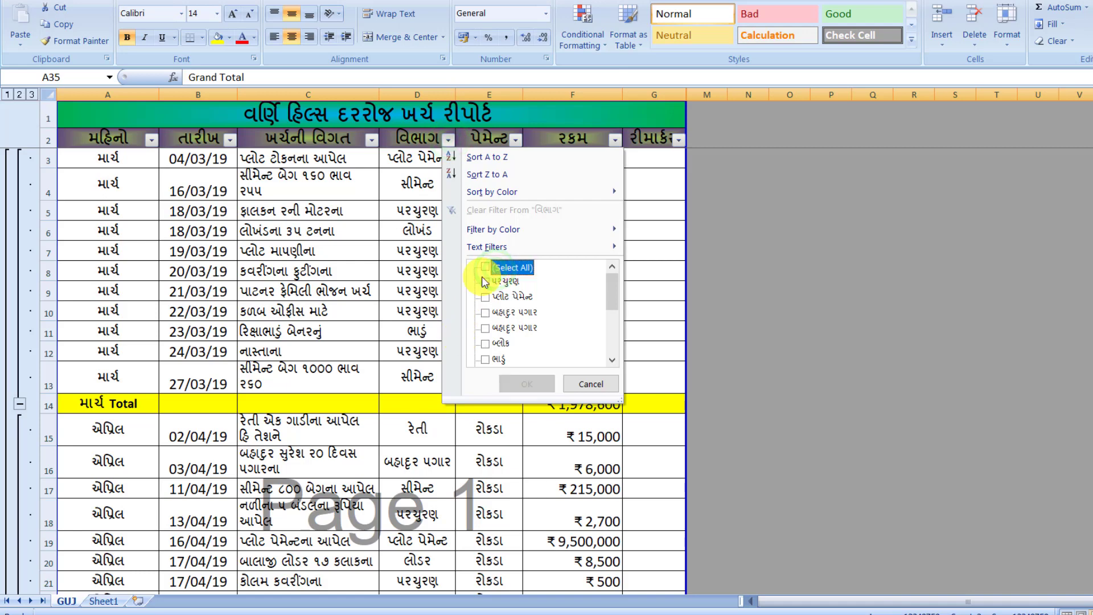
pyautogui.click(490, 284)
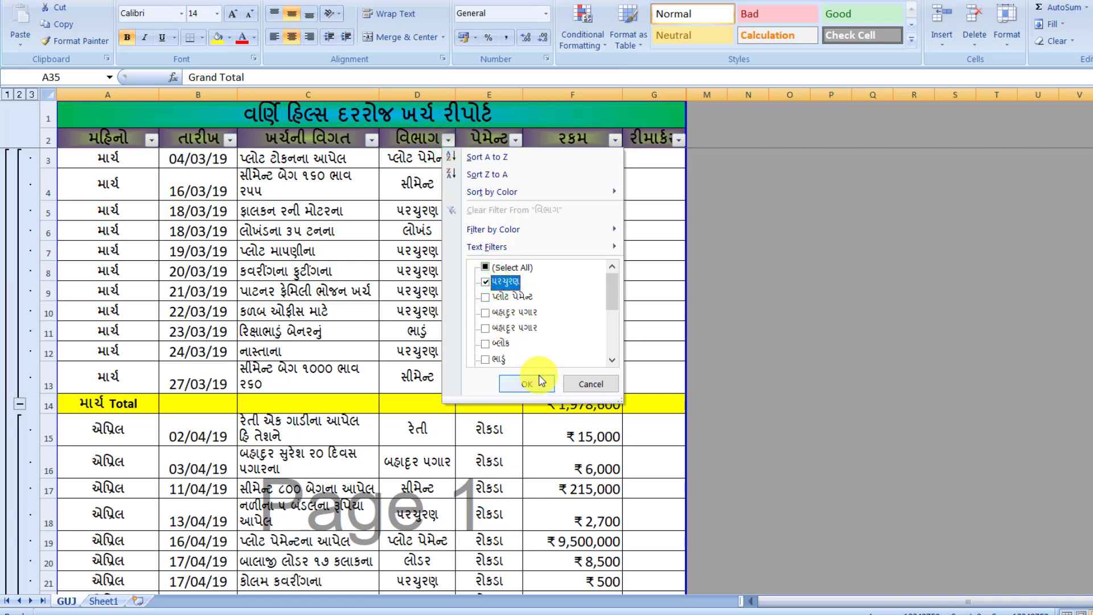
pyautogui.click(527, 385)
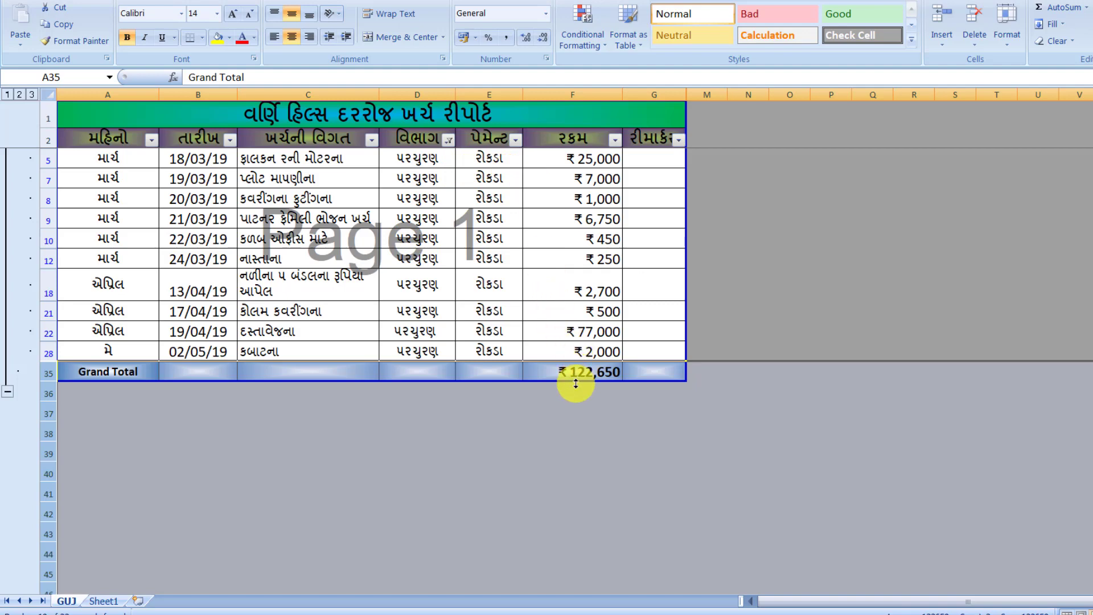
# Change the વિભાગ column filter to show only the સીમેન્ટ entries.
pyautogui.click(448, 139)
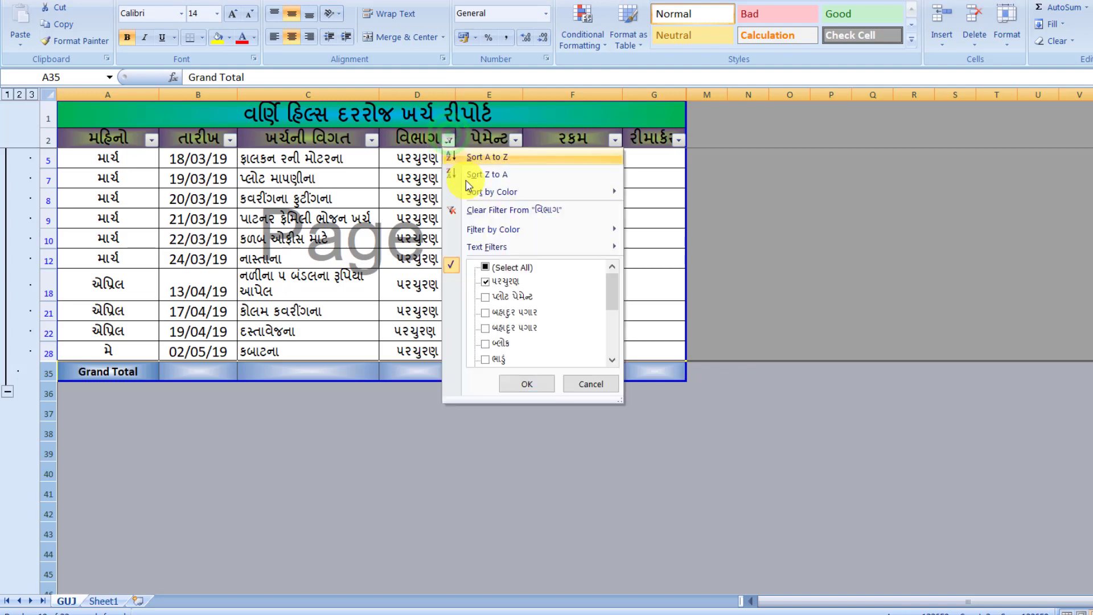
pyautogui.click(496, 268)
pyautogui.scroll(-5, 502, 330)
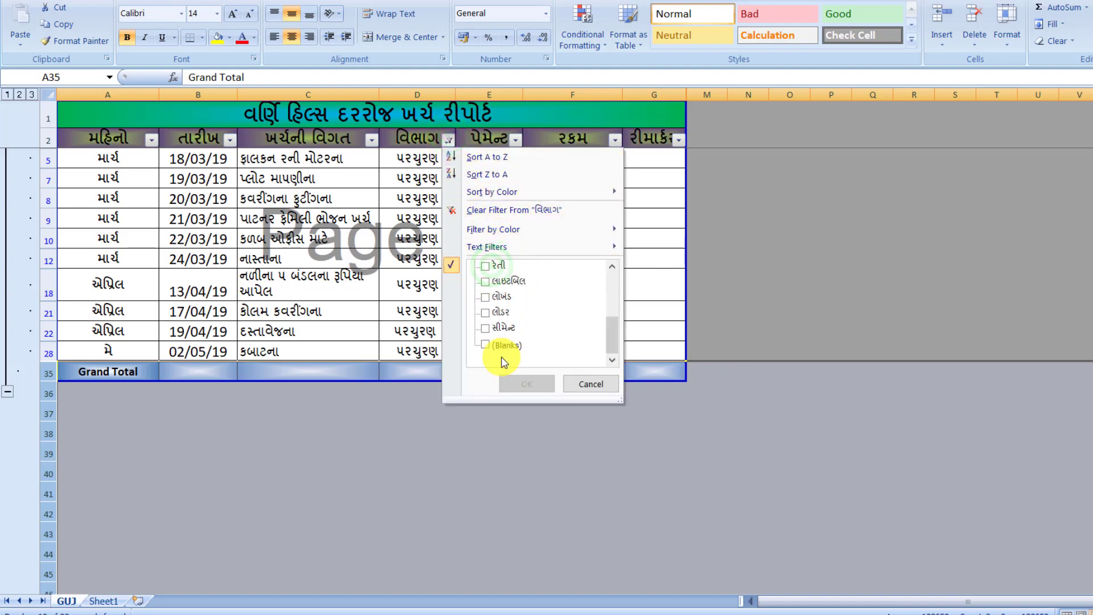
pyautogui.click(502, 330)
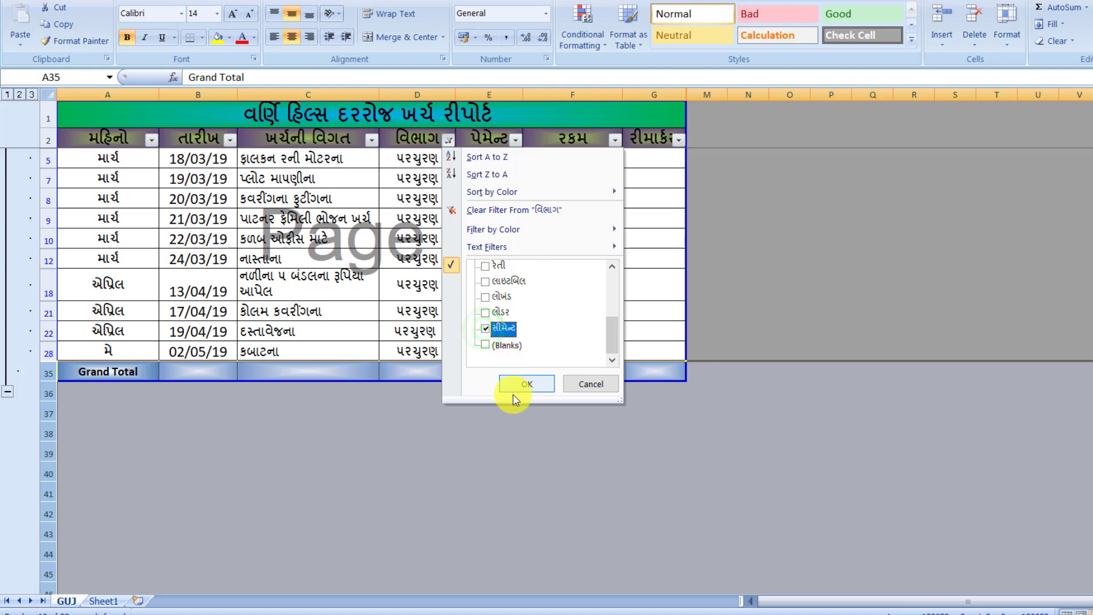
pyautogui.click(531, 385)
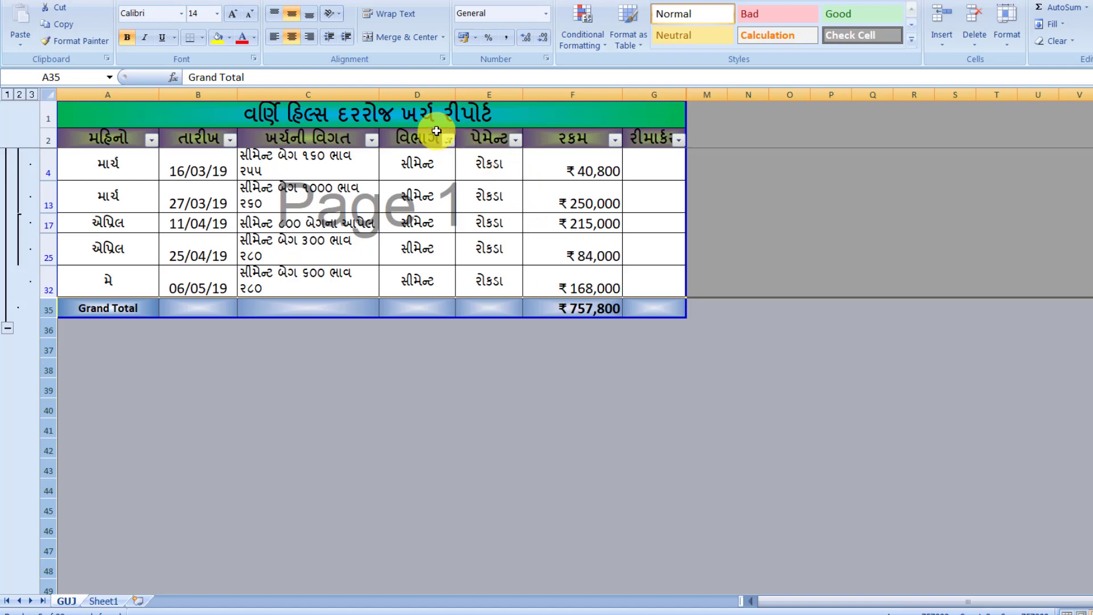
# Reset the વિભાગ column filter so that it includes all departments.
pyautogui.click(451, 148)
pyautogui.click(501, 264)
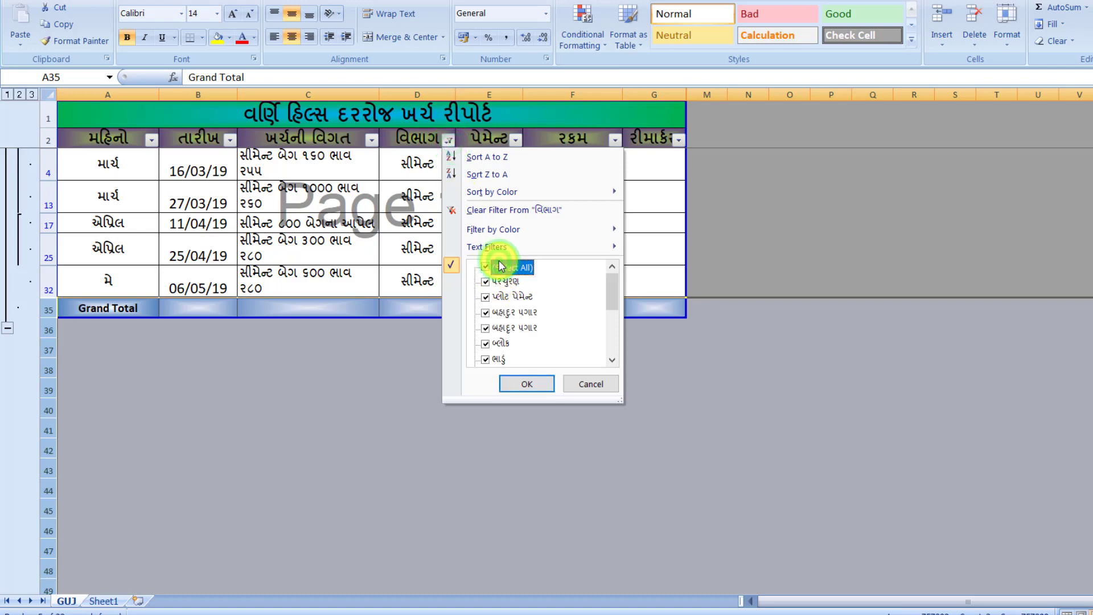
pyautogui.click(507, 386)
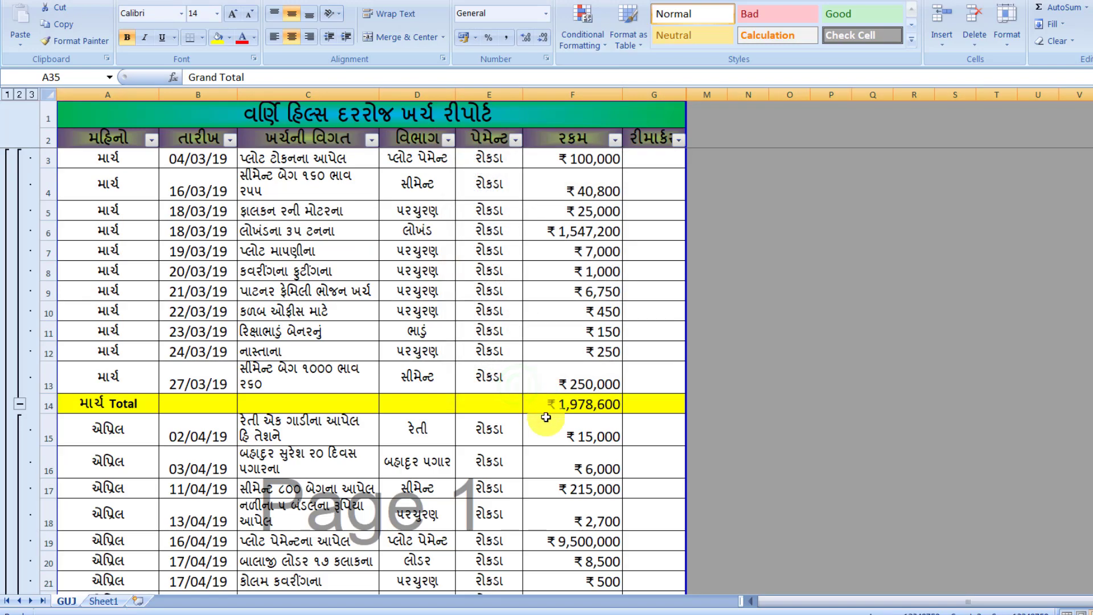
# Review the unfiltered expense report down to the grand total and check the filter options of the પેમેન્ટ column.
pyautogui.scroll(-2, 544, 415)
pyautogui.scroll(-4, 543, 415)
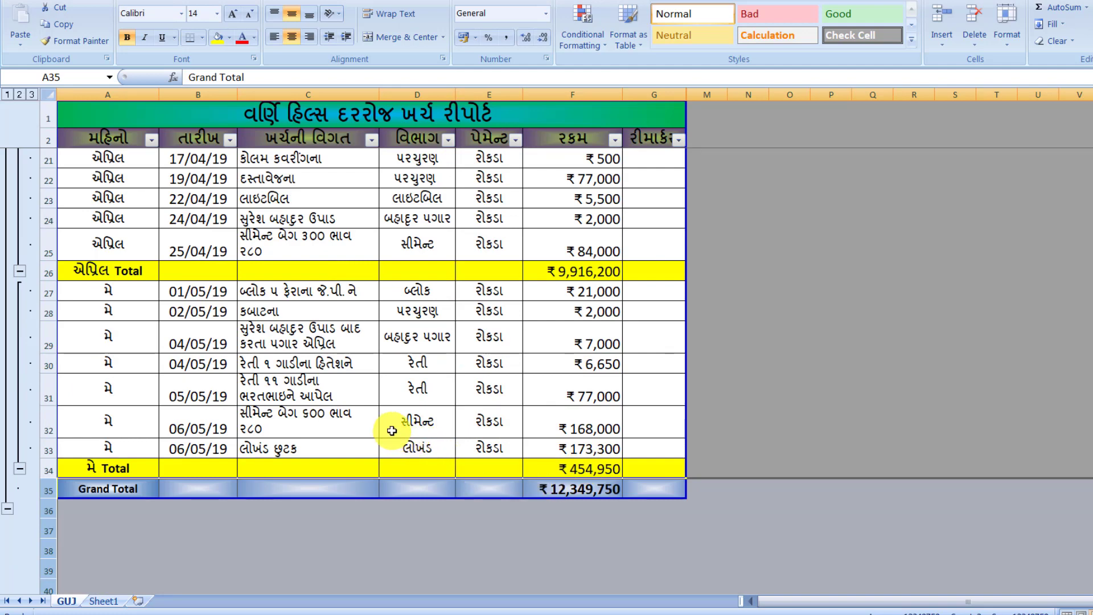
pyautogui.click(516, 142)
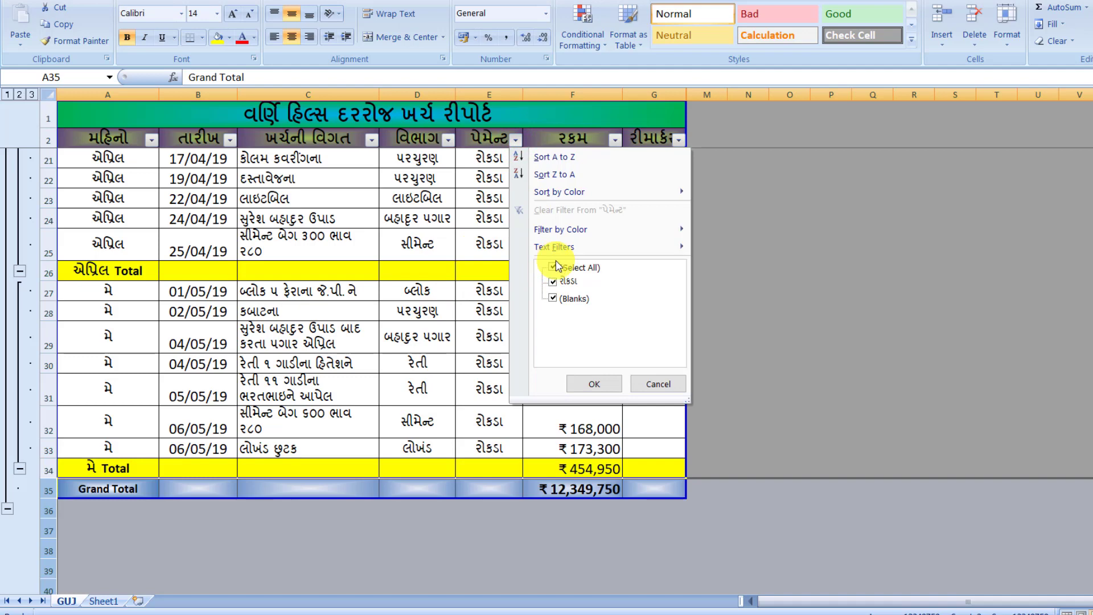
pyautogui.click(476, 316)
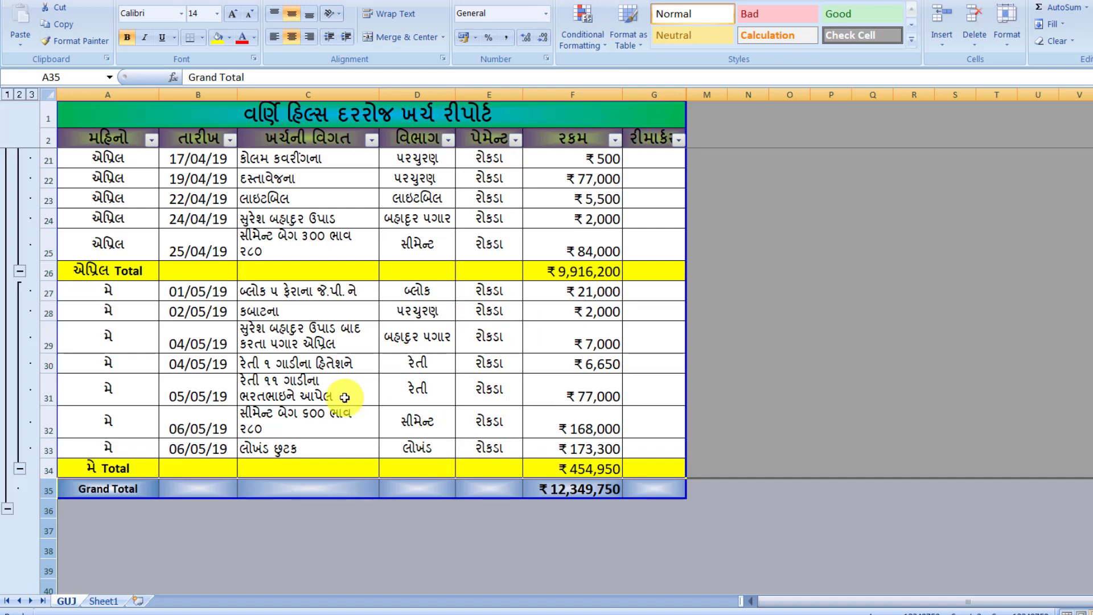
pyautogui.scroll(6, 345, 397)
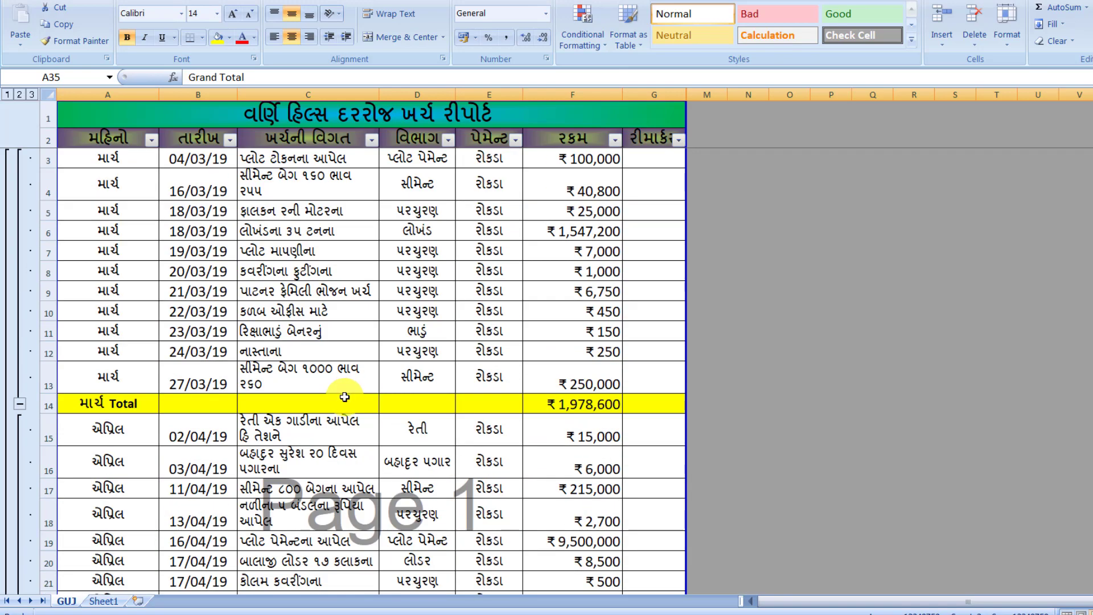
# On Sheet1, set the font size of cells A2:G2 to 16.
pyautogui.click(101, 602)
pyautogui.click(37, 126)
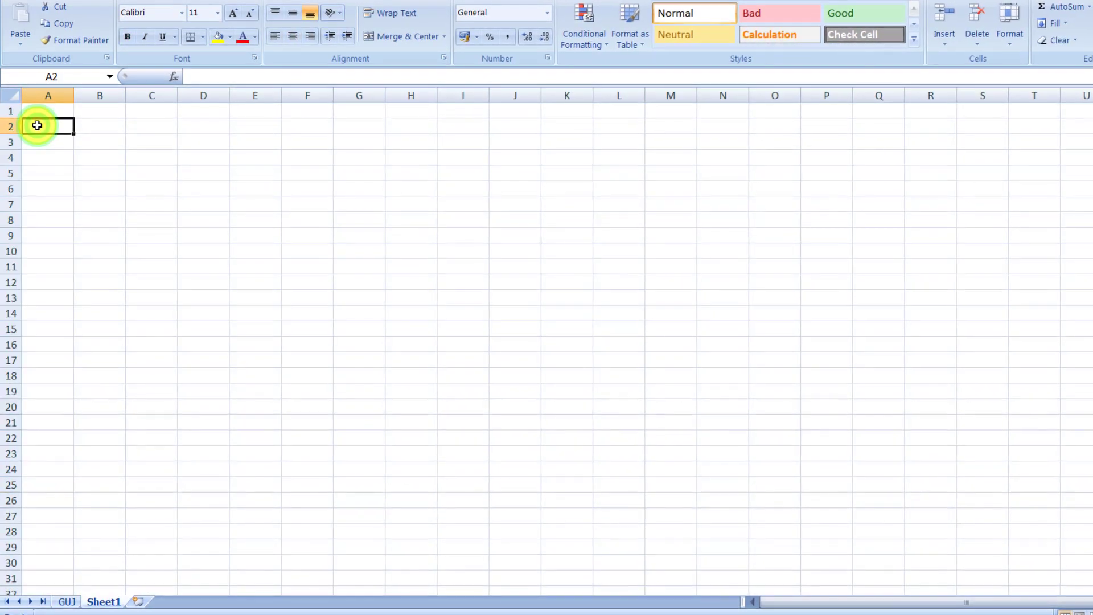
pyautogui.moveTo(37, 124); pyautogui.dragTo(377, 108)
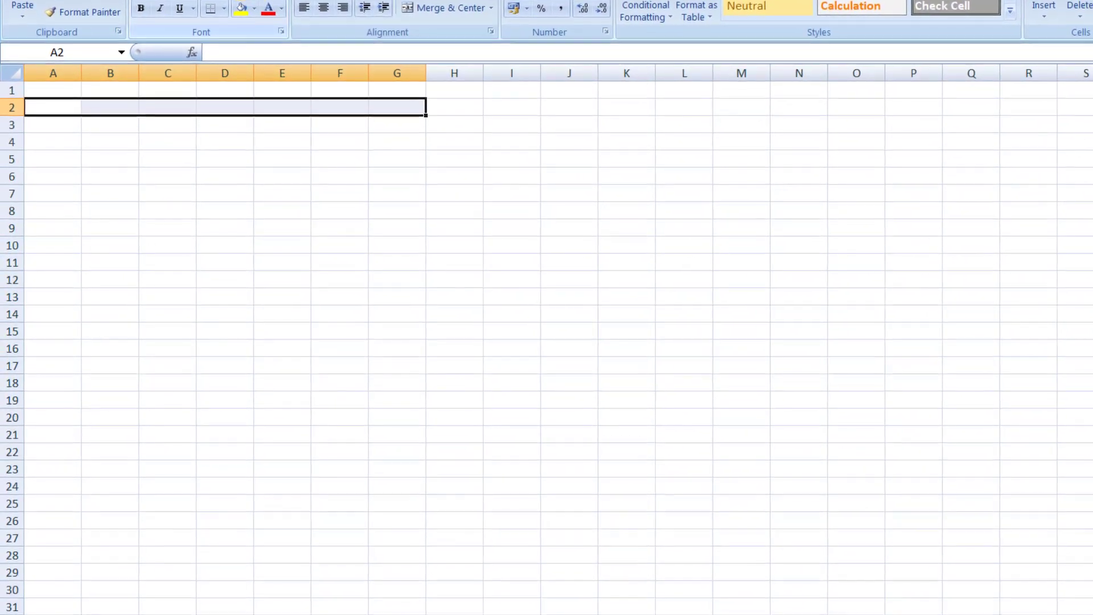
pyautogui.click(234, 0)
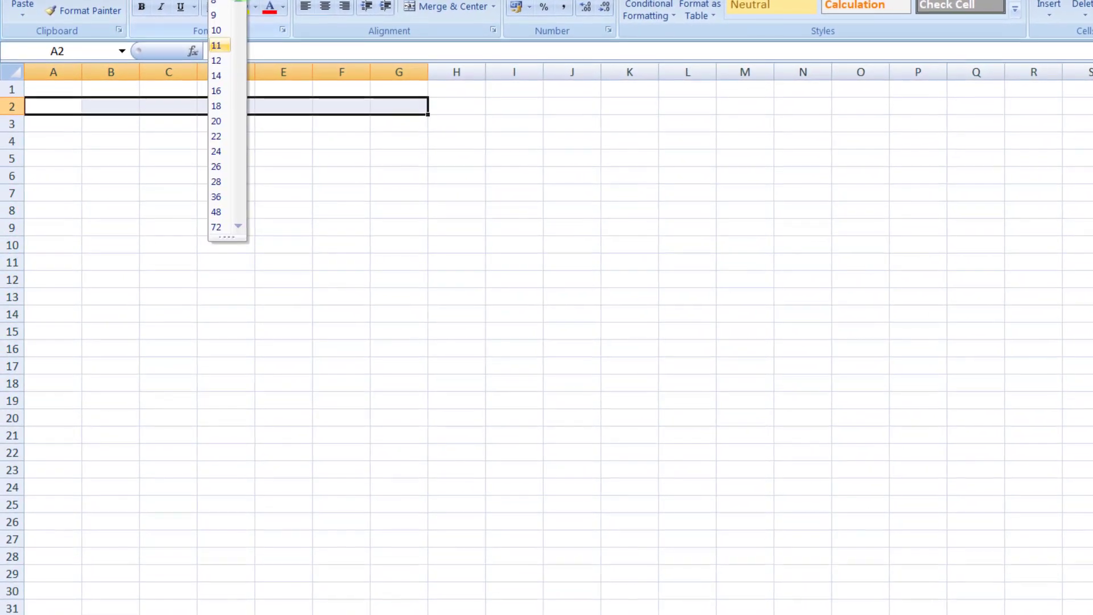
pyautogui.click(216, 90)
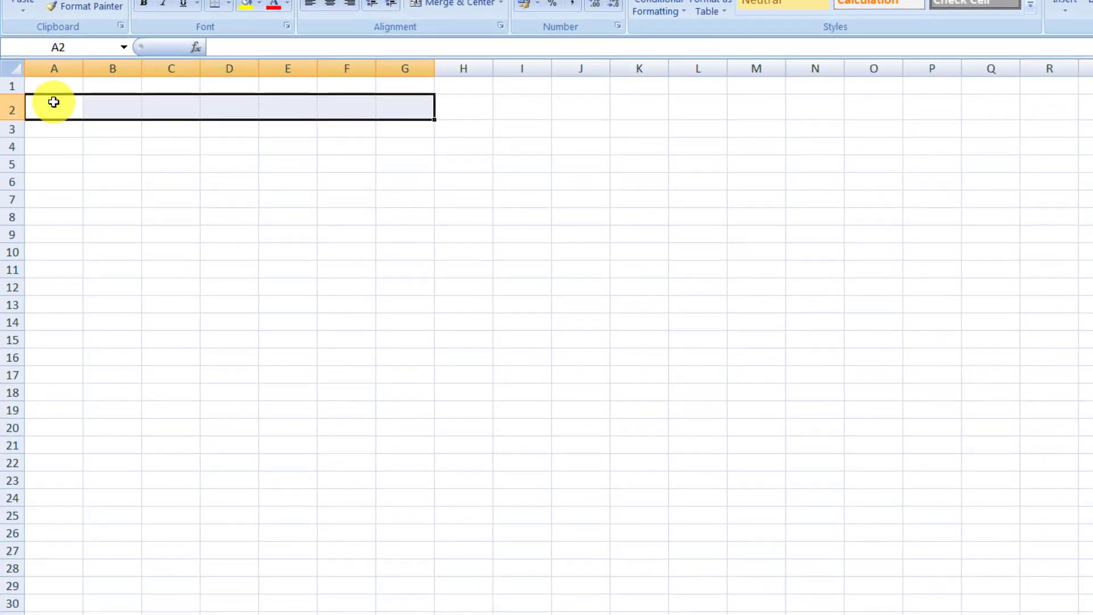
# Enter the column headers મહિનો in A2, તારીખ in B2 and ખર્ચની વિગત in C2.
pyautogui.click(54, 102)
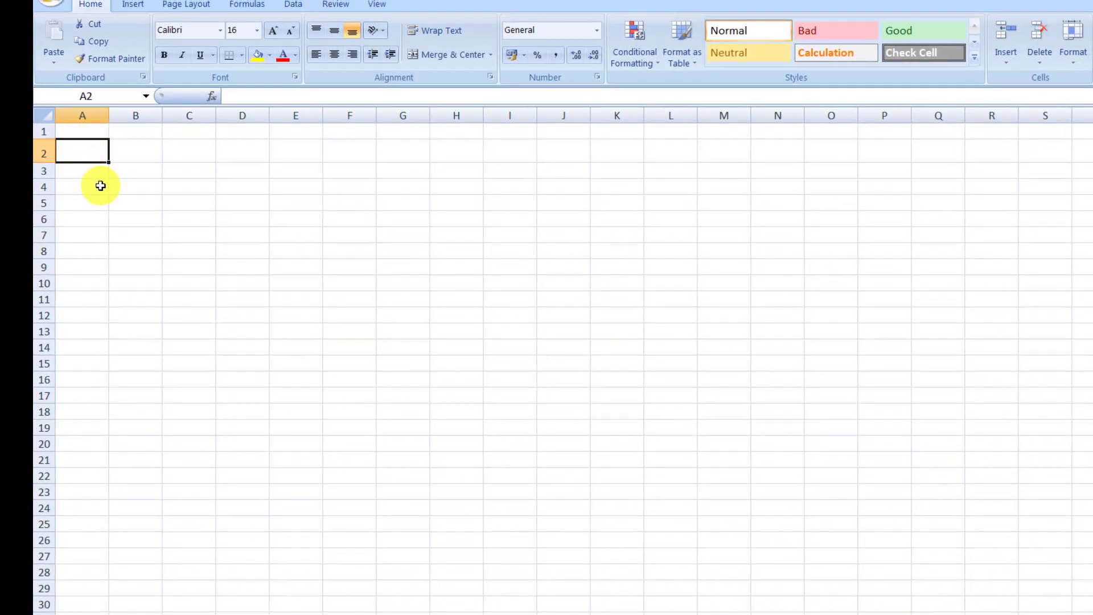
pyautogui.write('d')
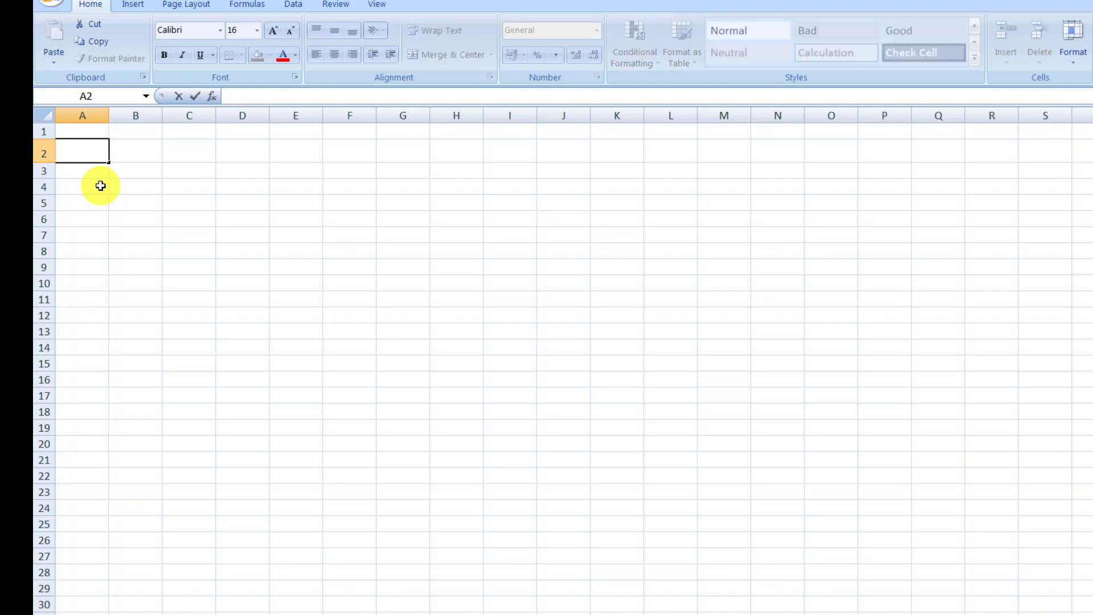
pyautogui.write('મહિનો')
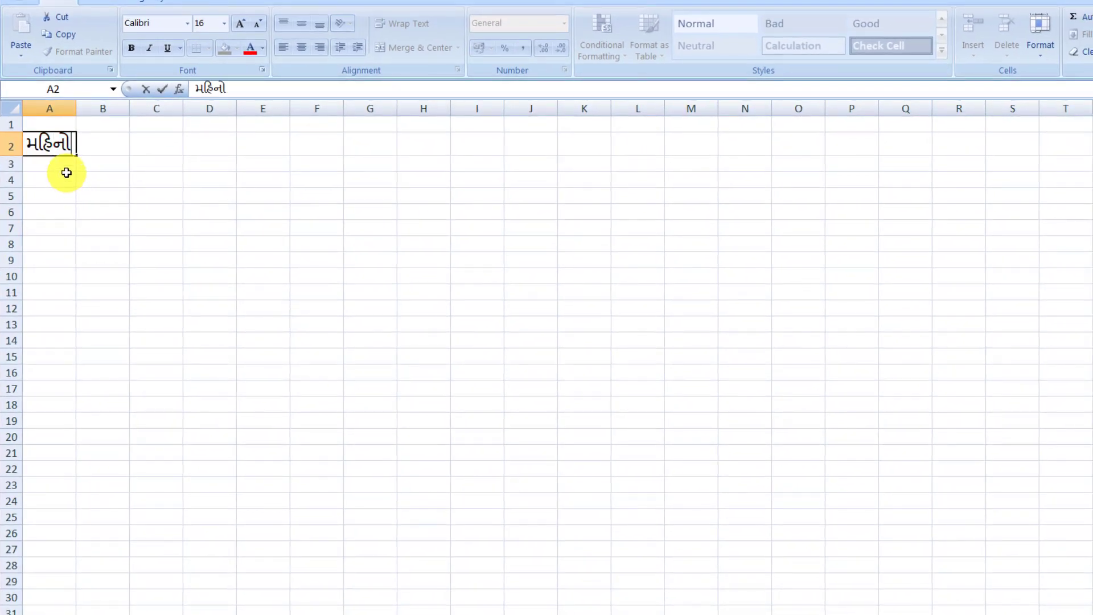
pyautogui.press('Tab')
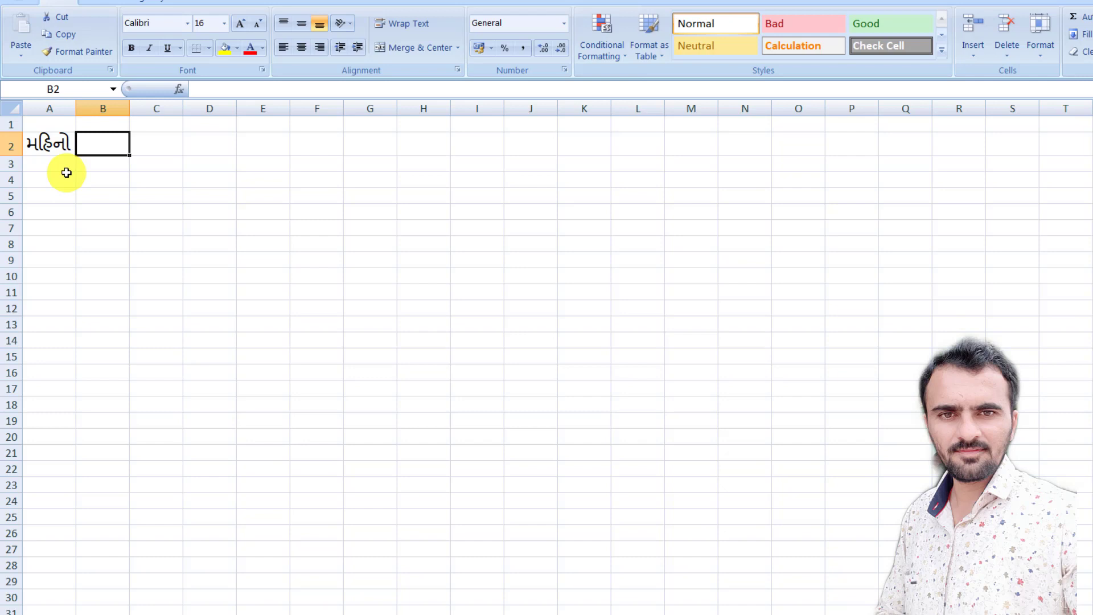
pyautogui.write('તારીખ')
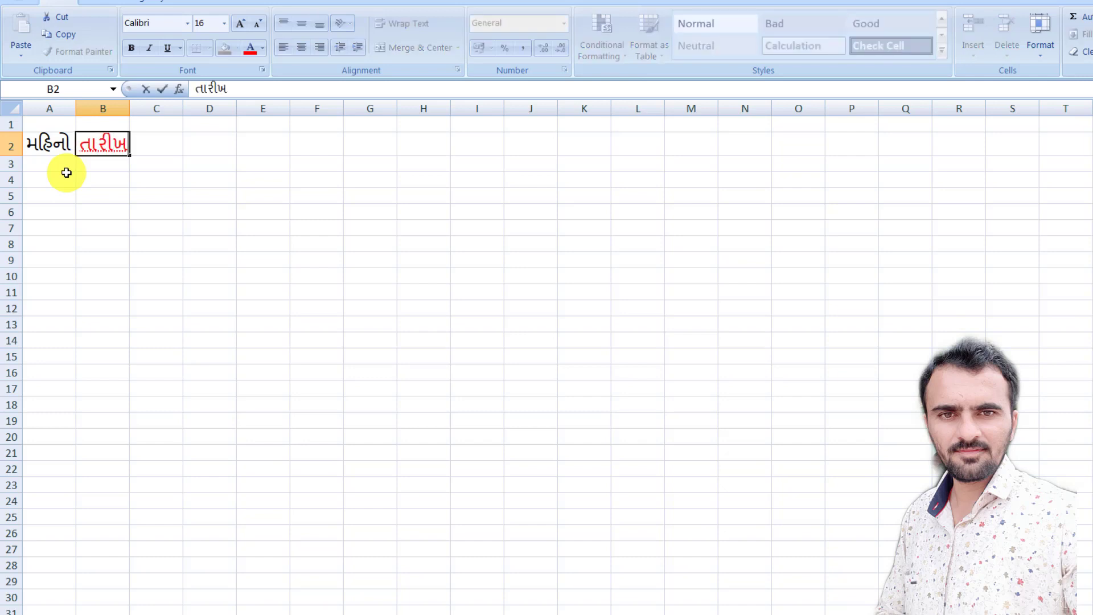
pyautogui.press('Tab')
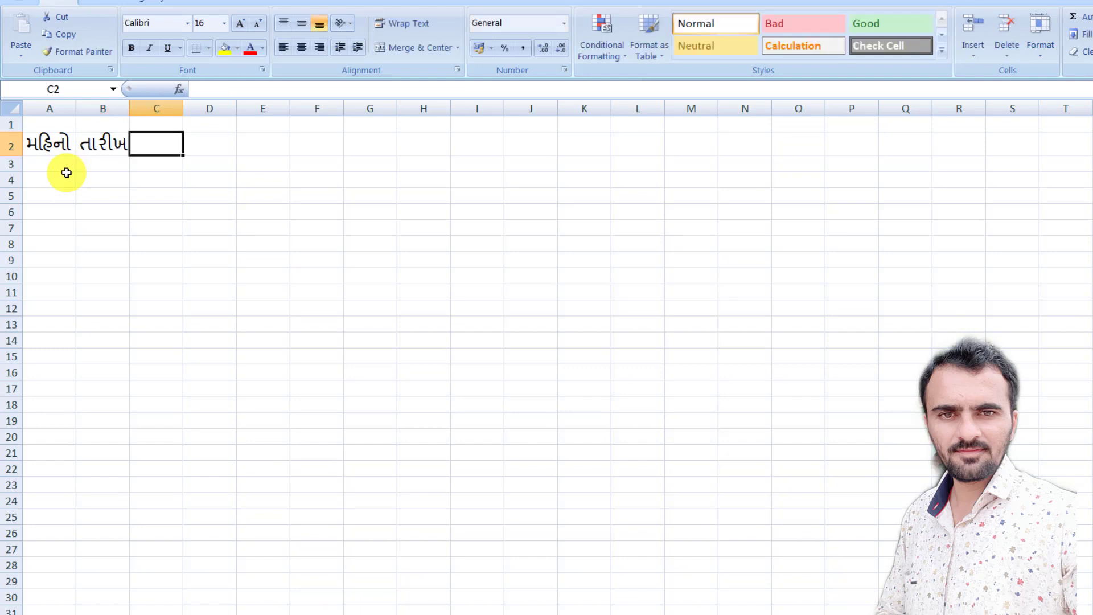
pyautogui.write('ખર્')
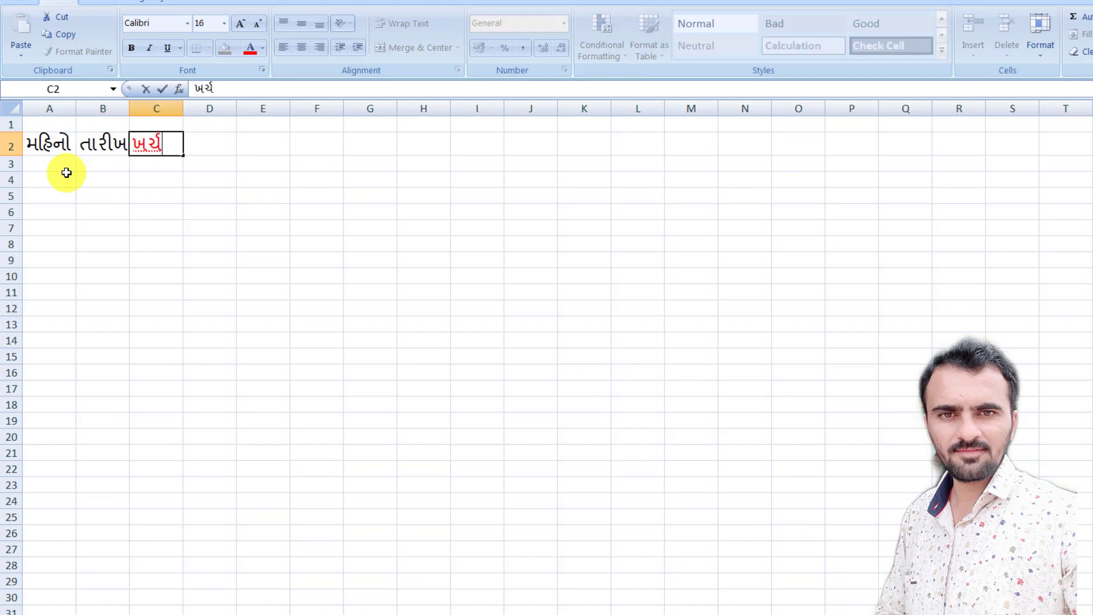
pyautogui.write('ચની વિગત')
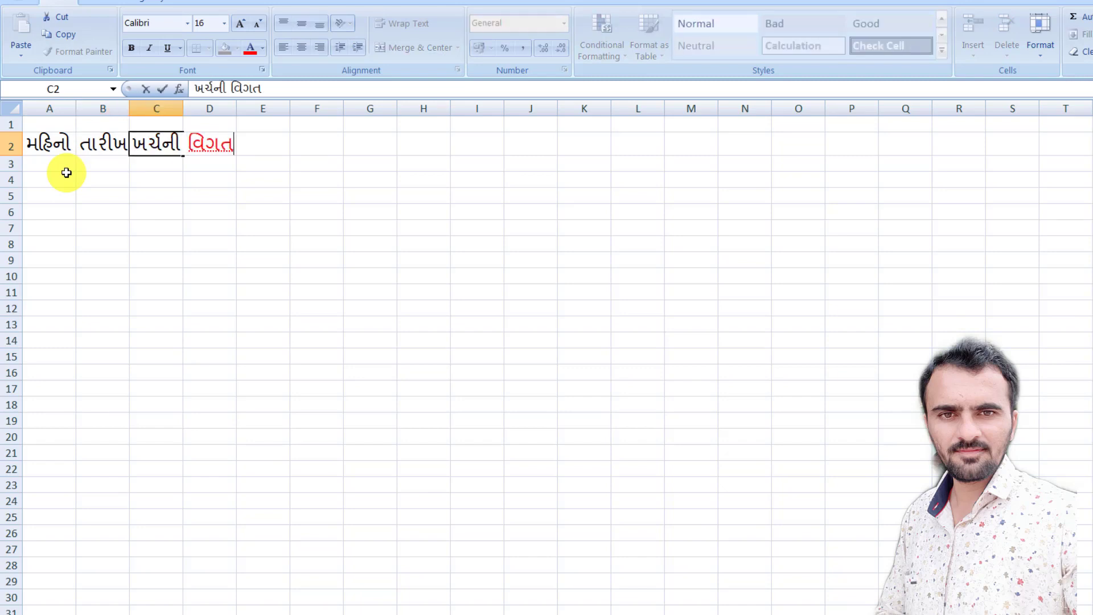
pyautogui.press('Tab')
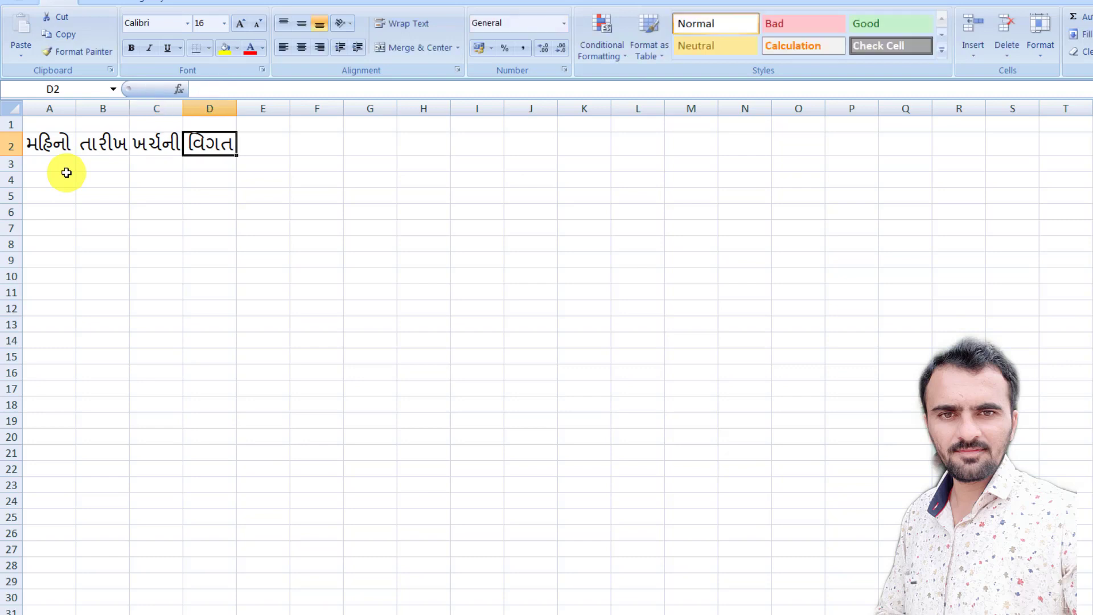
# Widen column C to fit its header and enter the header વિભાગ in D2.
pyautogui.moveTo(182, 111); pyautogui.dragTo(240, 142)
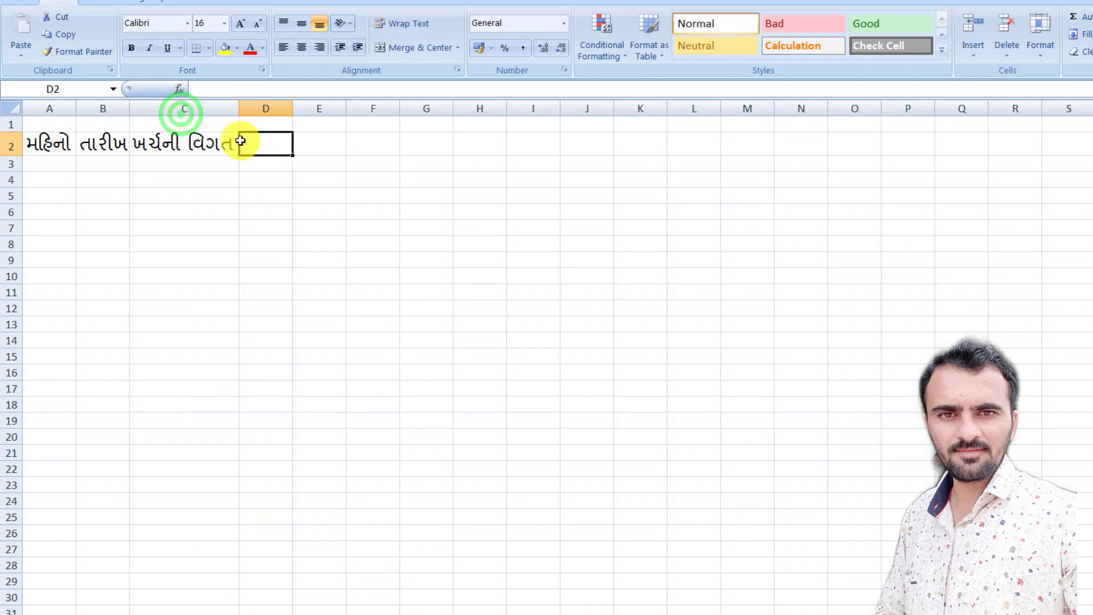
pyautogui.write('વિભાગ')
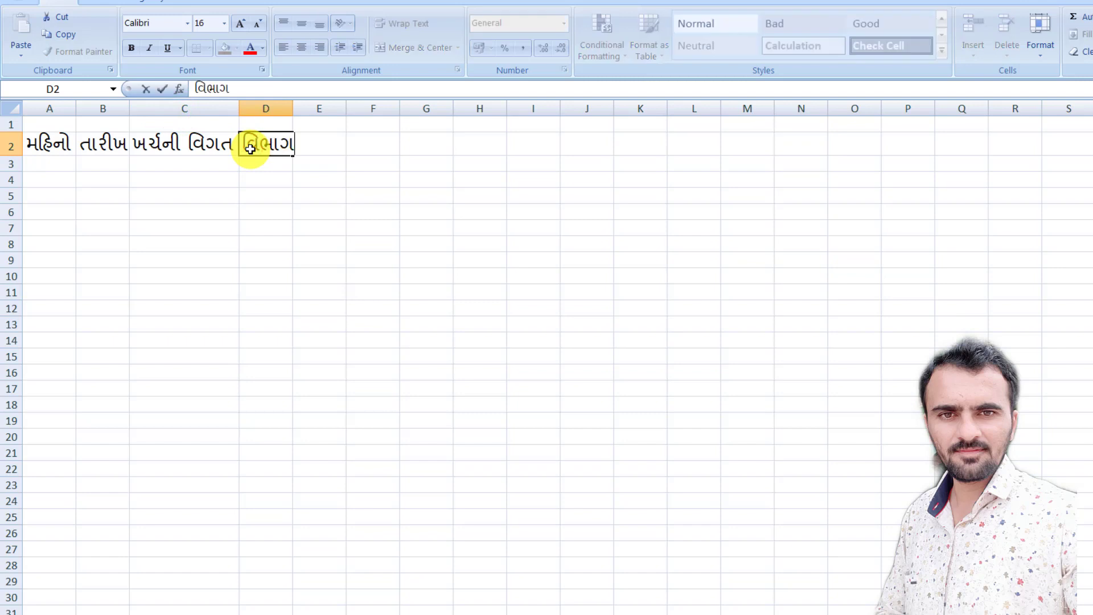
pyautogui.press('Tab')
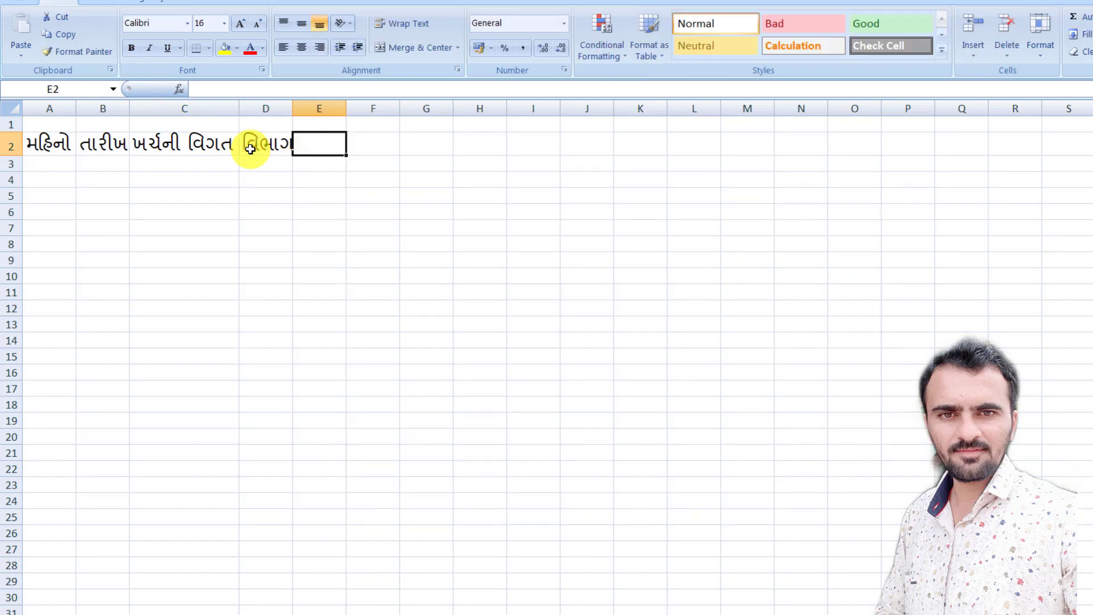
pyautogui.write('પે')
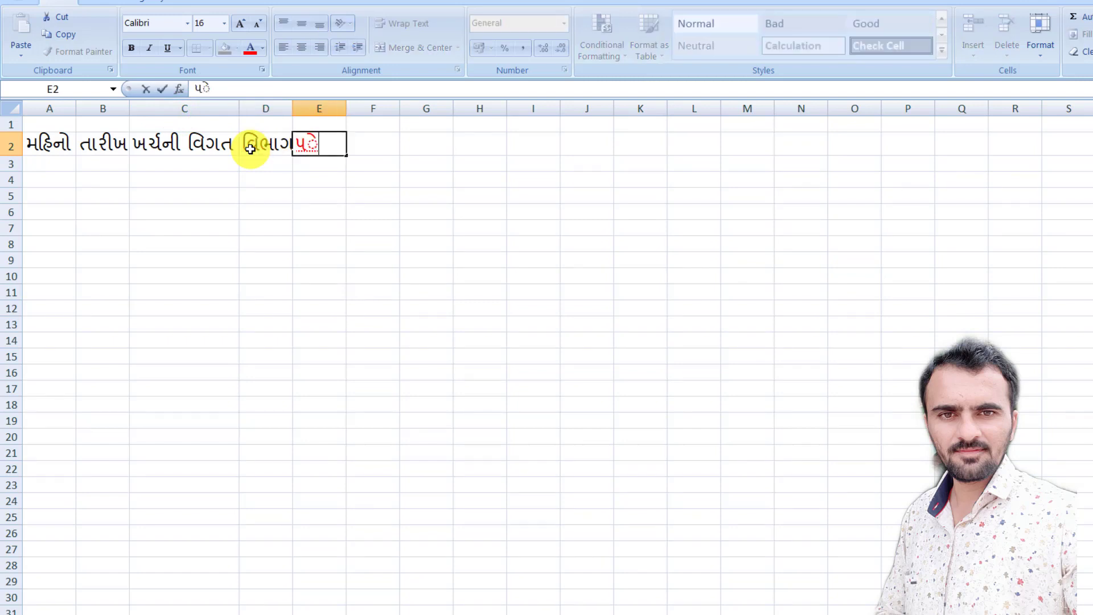
pyautogui.press('BackSpace')
pyautogui.press('Return')
pyautogui.write('પ')
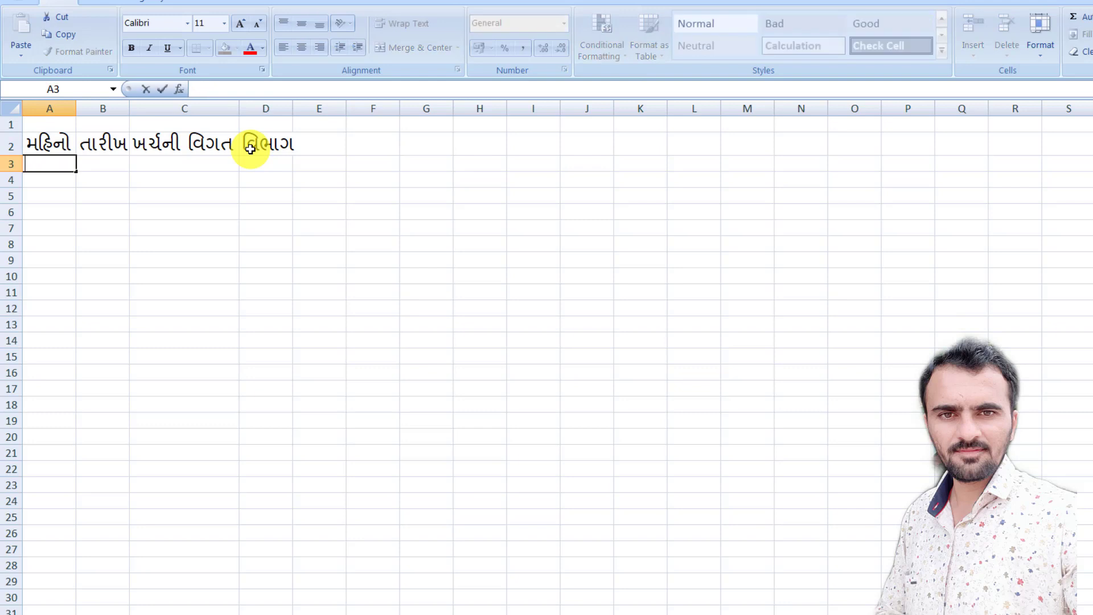
pyautogui.press('Escape')
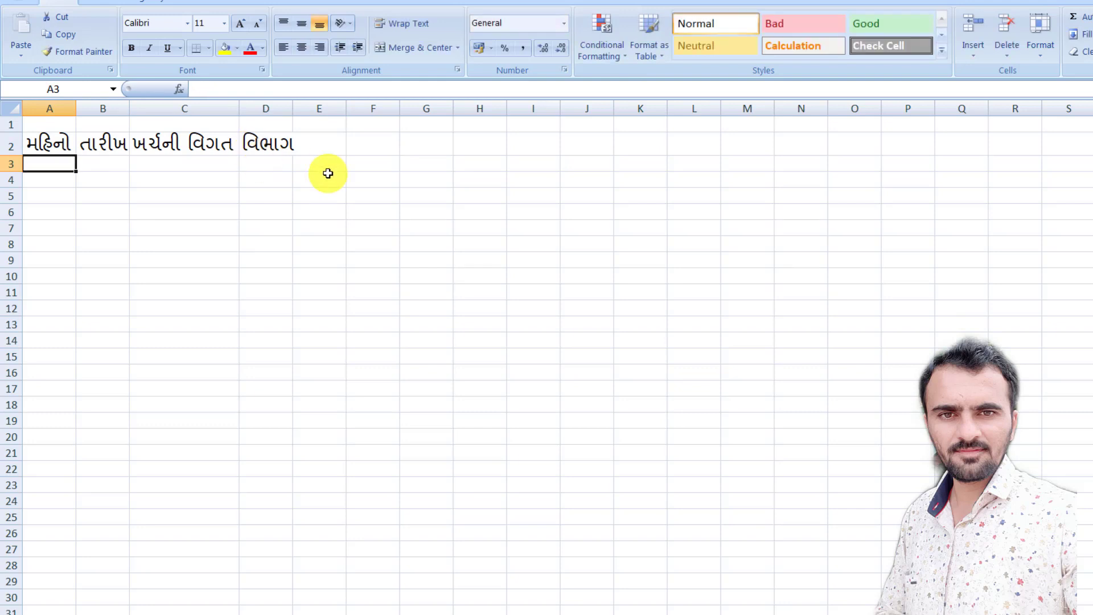
# Enter the column headers પેમેન્ટ in E2, રકમ in F2 and રીમાર્કસ in G2.
pyautogui.click(308, 153)
pyautogui.write('પ')
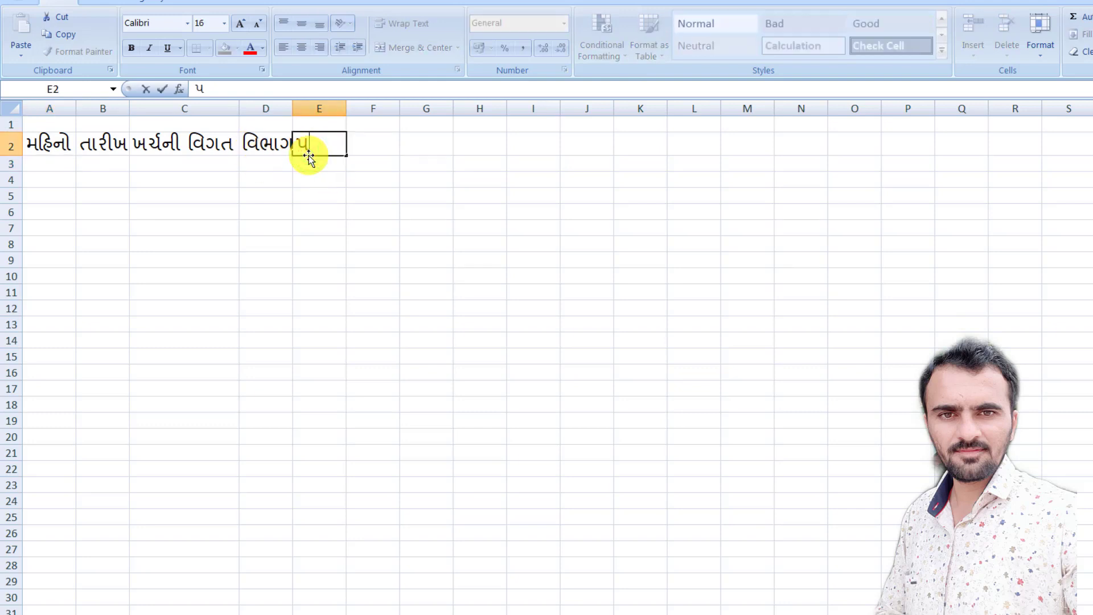
pyautogui.write('ેમેન્ટ')
pyautogui.press('Tab')
pyautogui.write('રકમ')
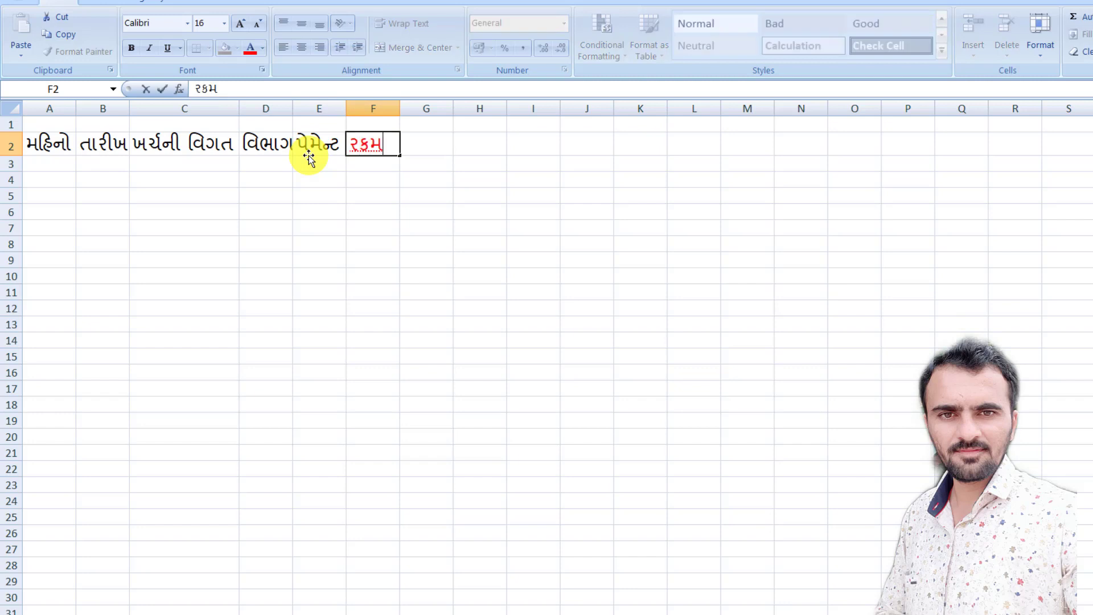
pyautogui.press('Tab')
pyautogui.write('રીમા')
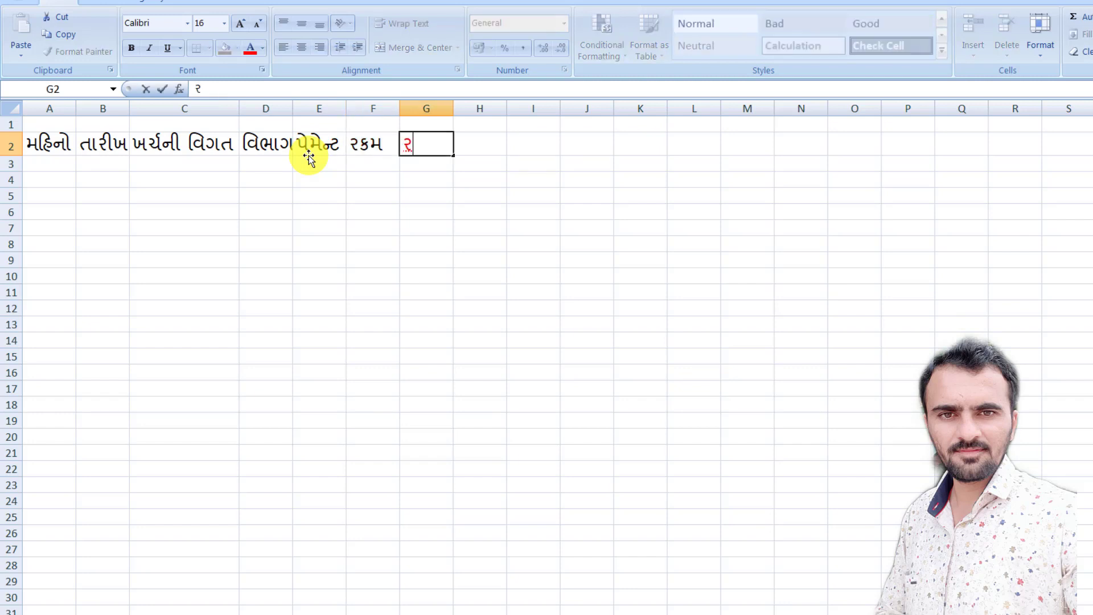
pyautogui.write('ર્ક્સ')
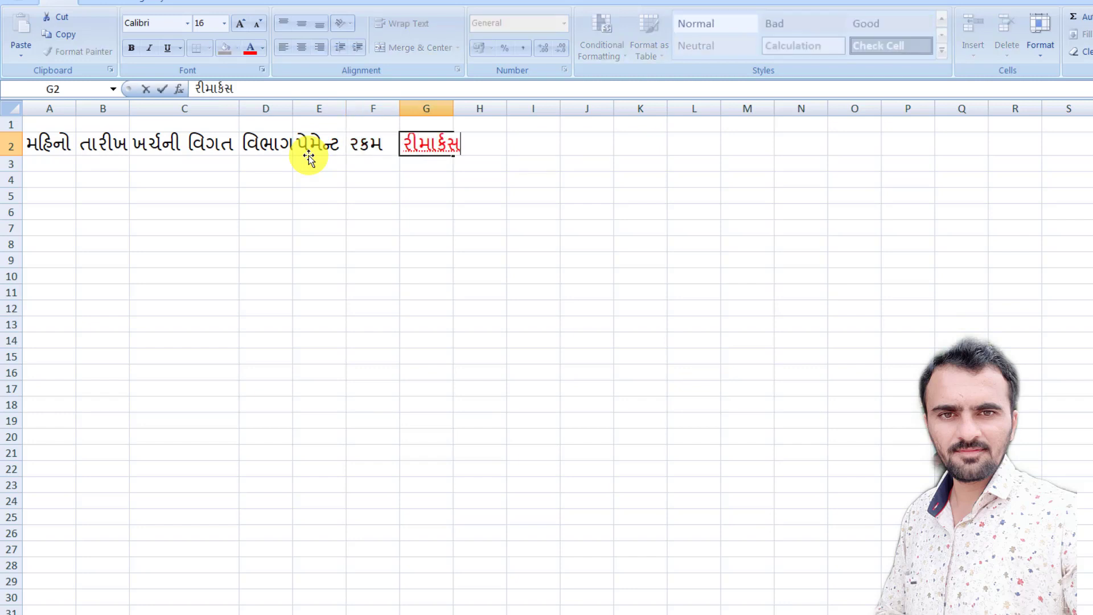
pyautogui.press('Tab')
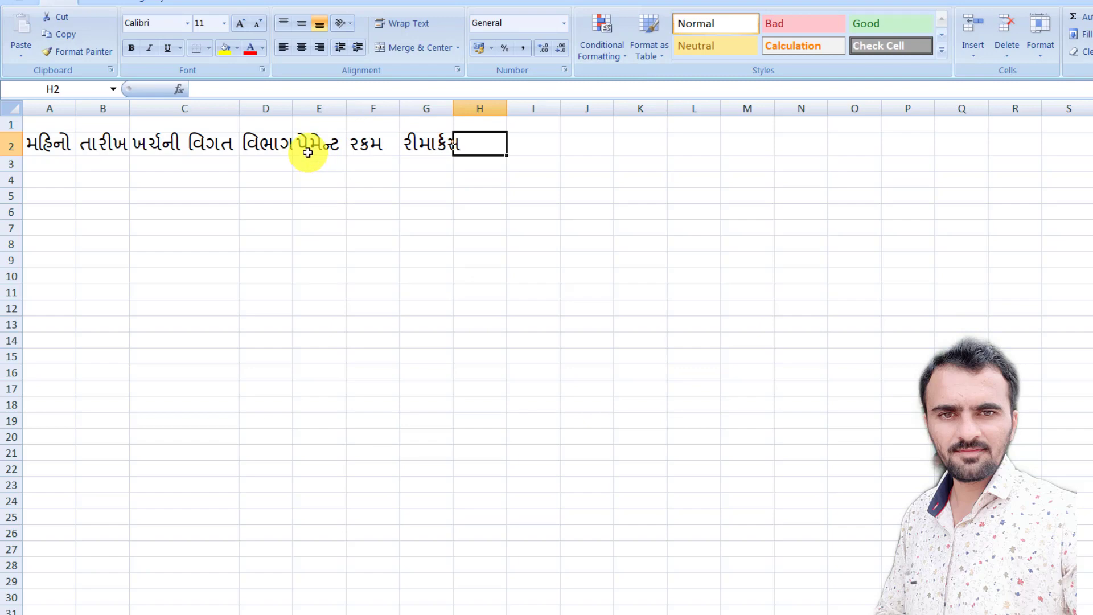
# Widen columns B through G so that every header in row 2 has ample room.
pyautogui.moveTo(128, 102); pyautogui.dragTo(149, 93)
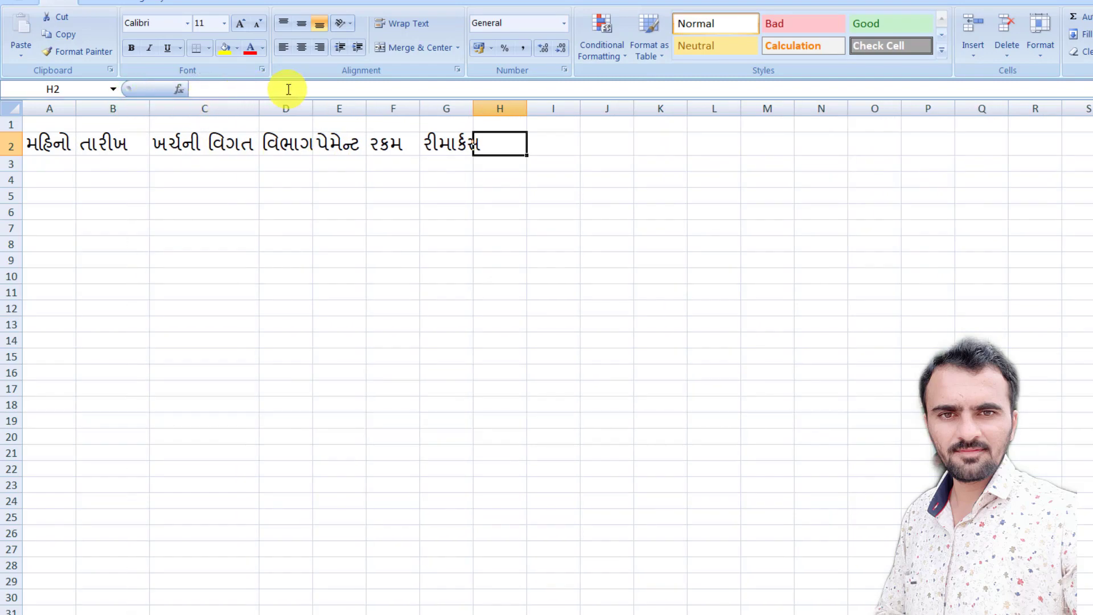
pyautogui.moveTo(259, 108); pyautogui.dragTo(604, 107)
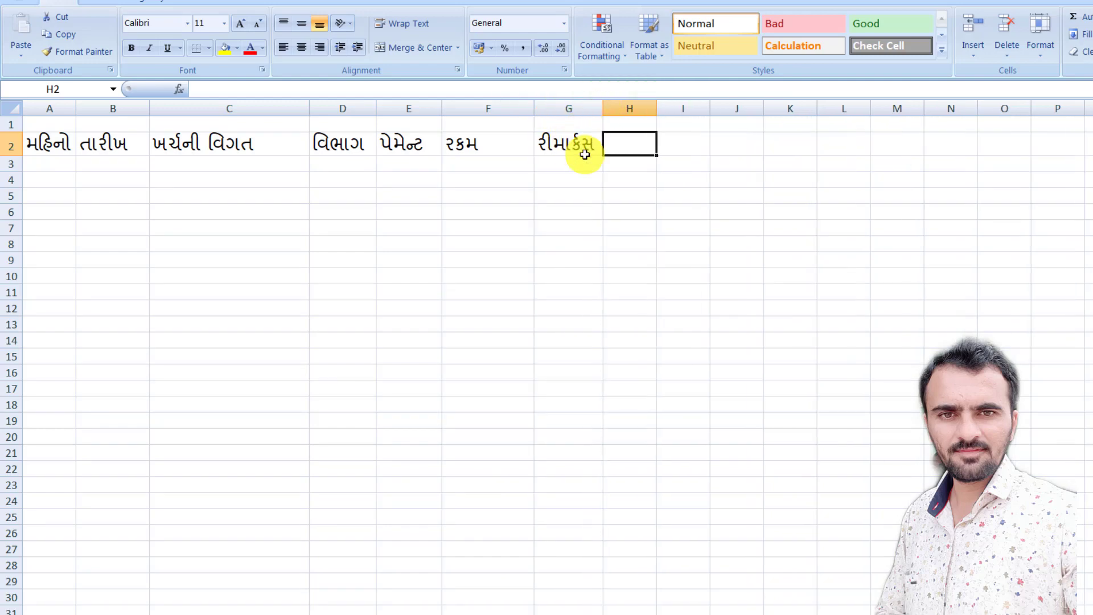
pyautogui.click(522, 179)
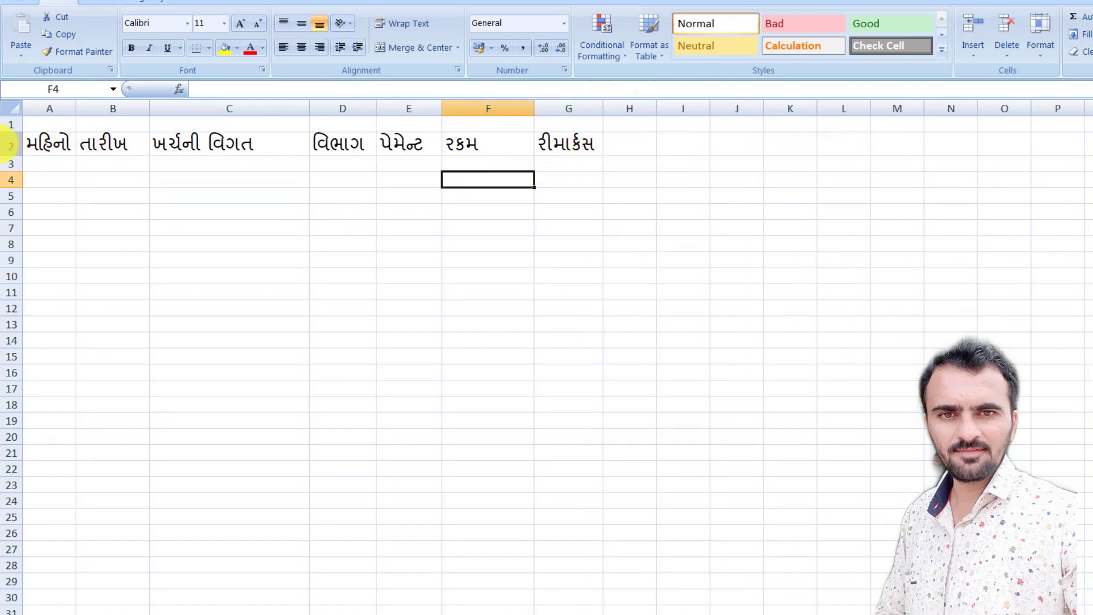
# Set the font size of the header cells A2:G2 to 14.
pyautogui.click(43, 150)
pyautogui.moveTo(88, 158); pyautogui.dragTo(583, 146)
pyautogui.click(225, 23)
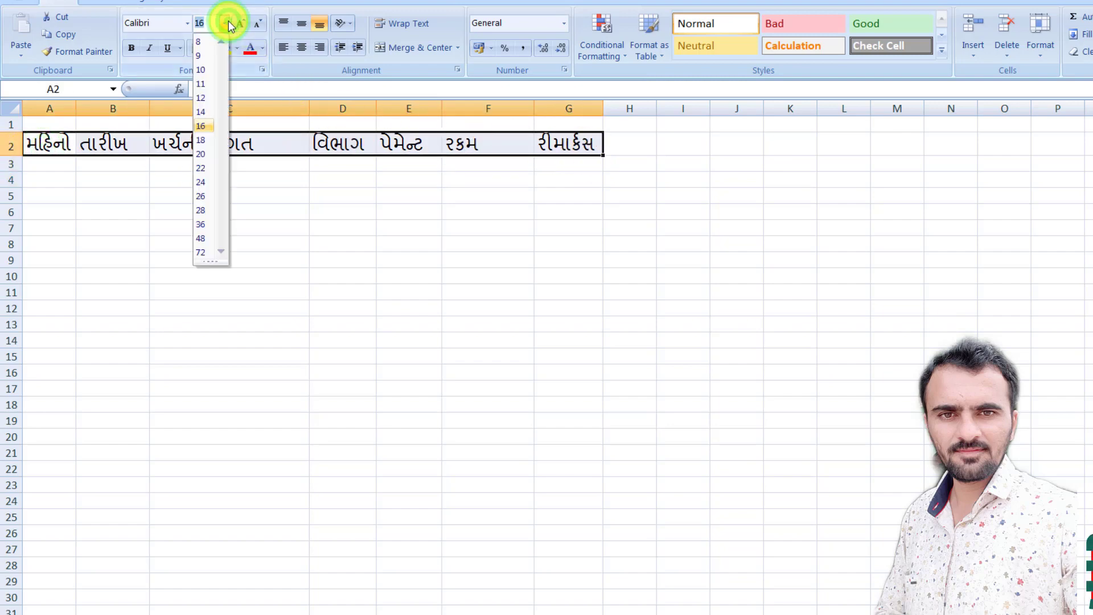
pyautogui.click(201, 111)
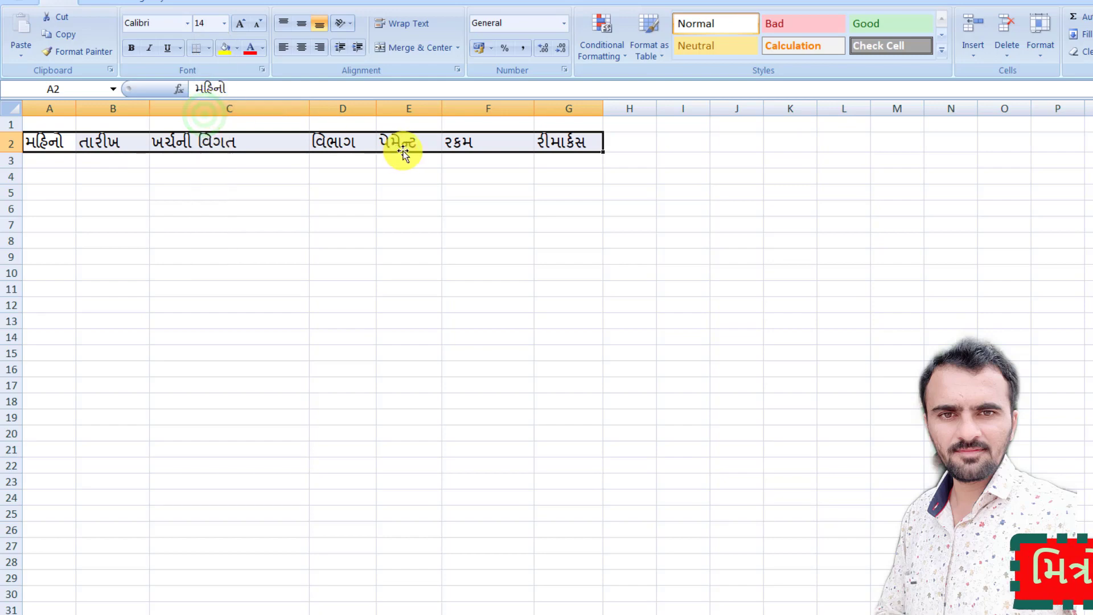
# Merge and center cells A1:G1 and set the merged cell's font size to 16.
pyautogui.click(275, 123)
pyautogui.moveTo(569, 118); pyautogui.dragTo(39, 122)
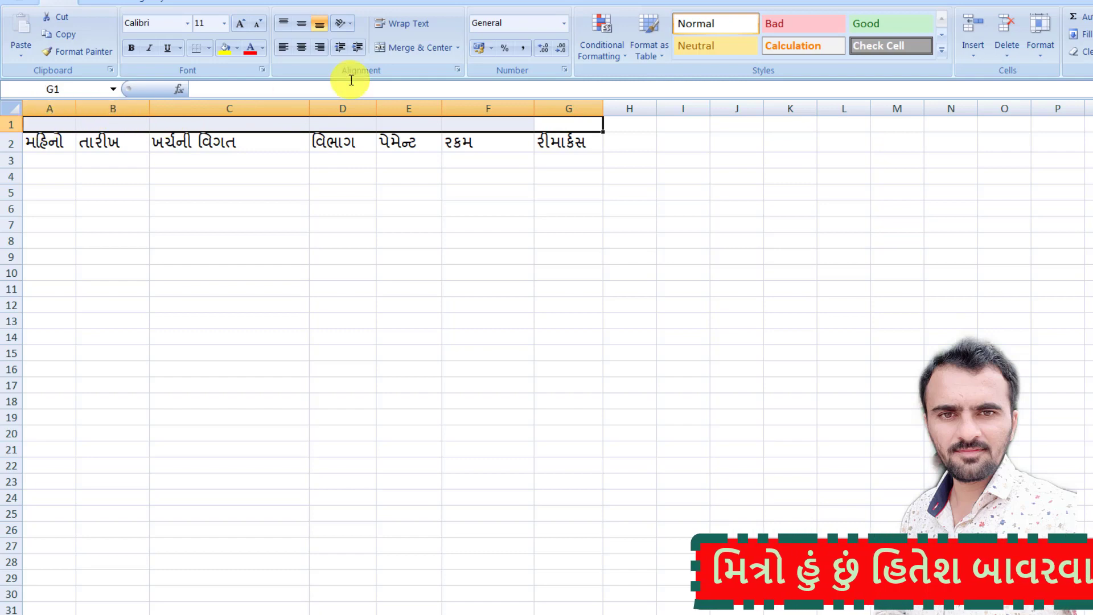
pyautogui.click(397, 49)
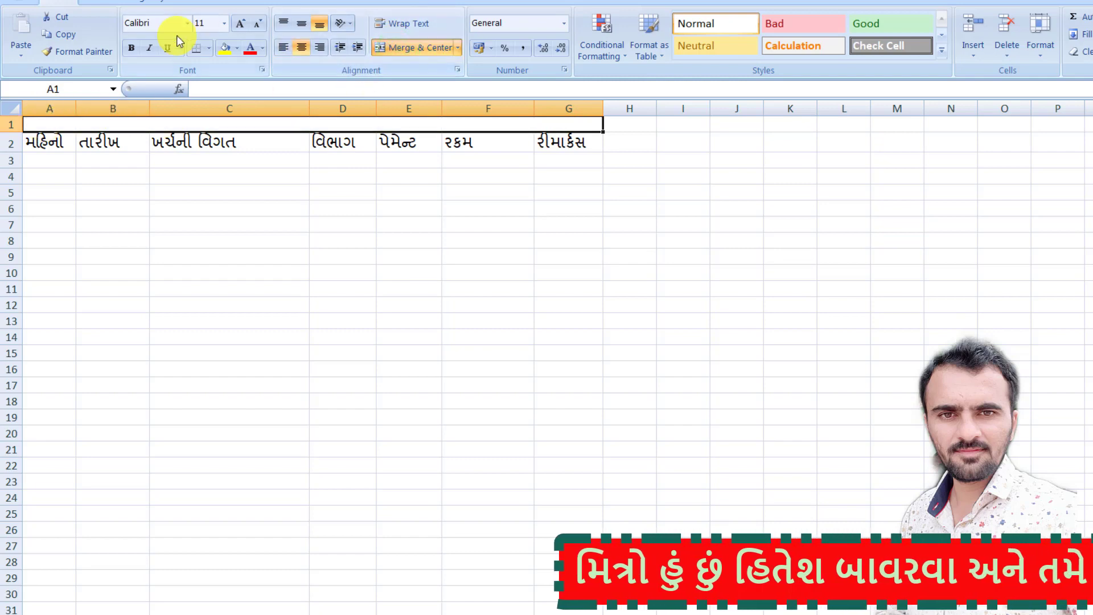
pyautogui.write('16')
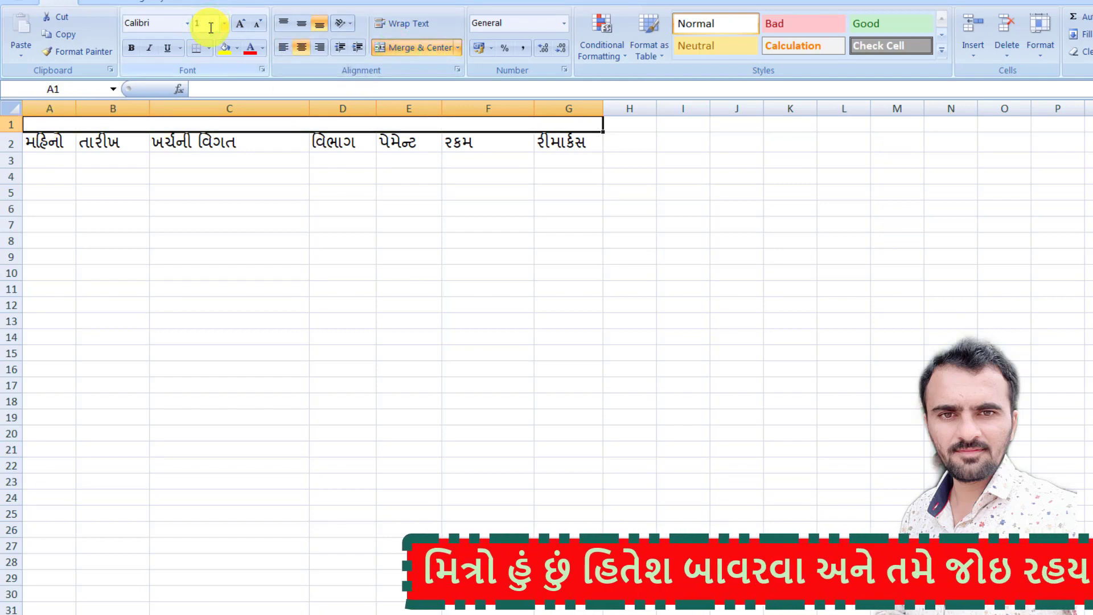
pyautogui.press('Return')
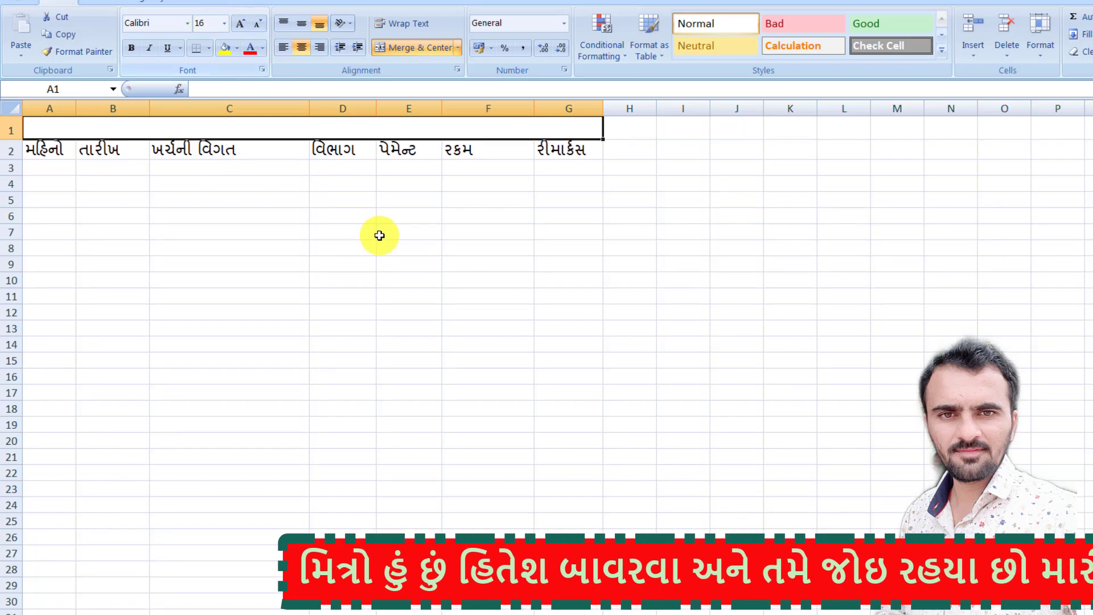
# Enter the report title દરરોજ ખર્ચ રીપોર્ટ in the merged cell A1.
pyautogui.doubleClick(297, 126)
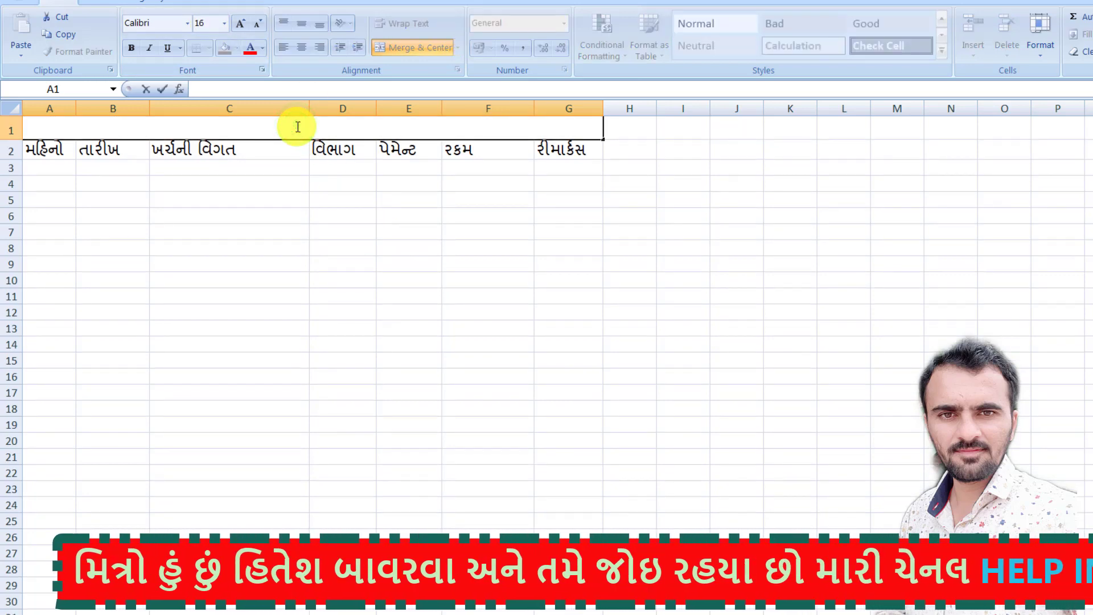
pyautogui.write('દરરોજ ખર્')
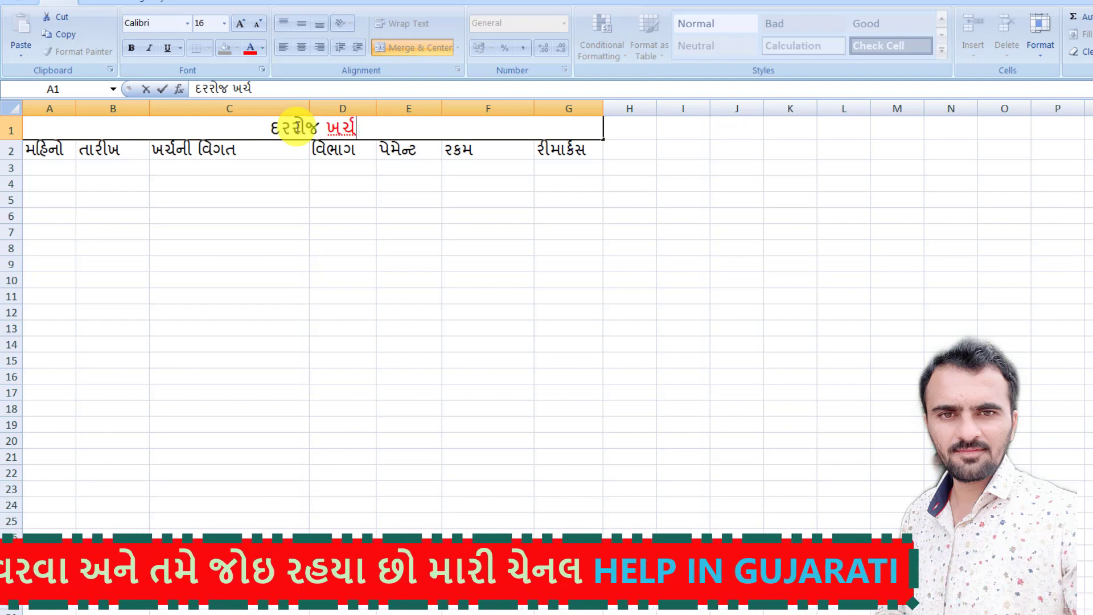
pyautogui.write('ચ રીપો')
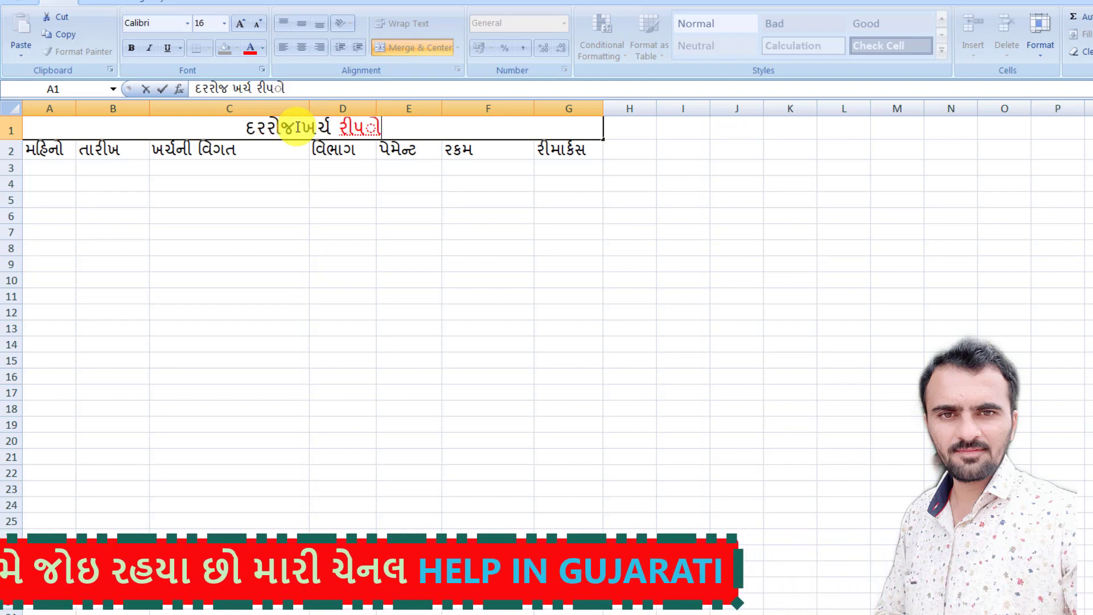
pyautogui.write('ર્ટ')
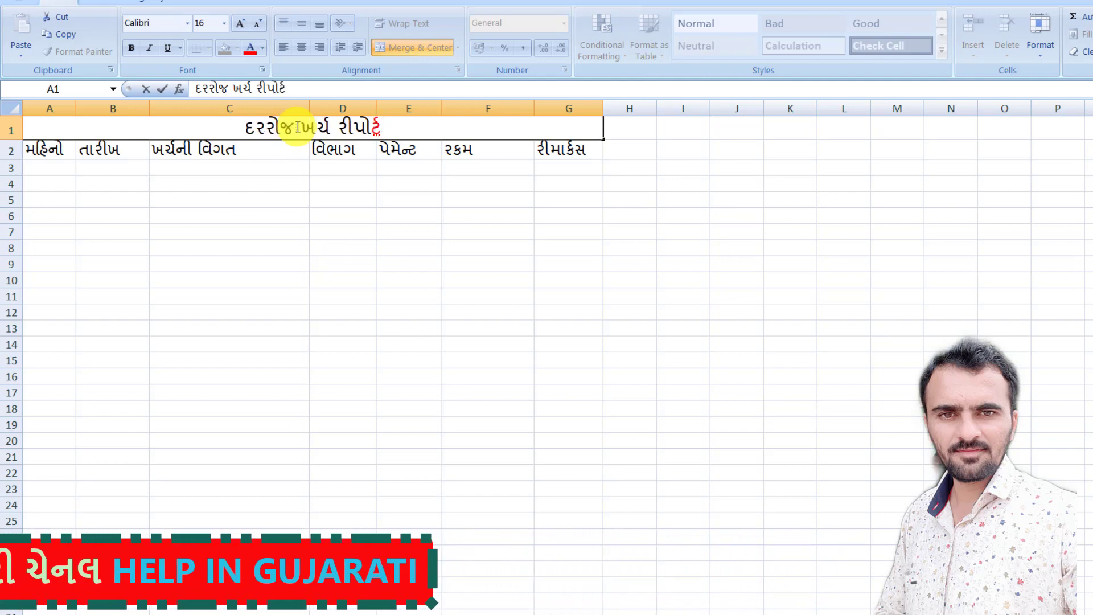
# Under the મહિનો header, enter જાન્યુઆરી in A3 and ફેબ્રુઆરી in A8.
pyautogui.click(53, 170)
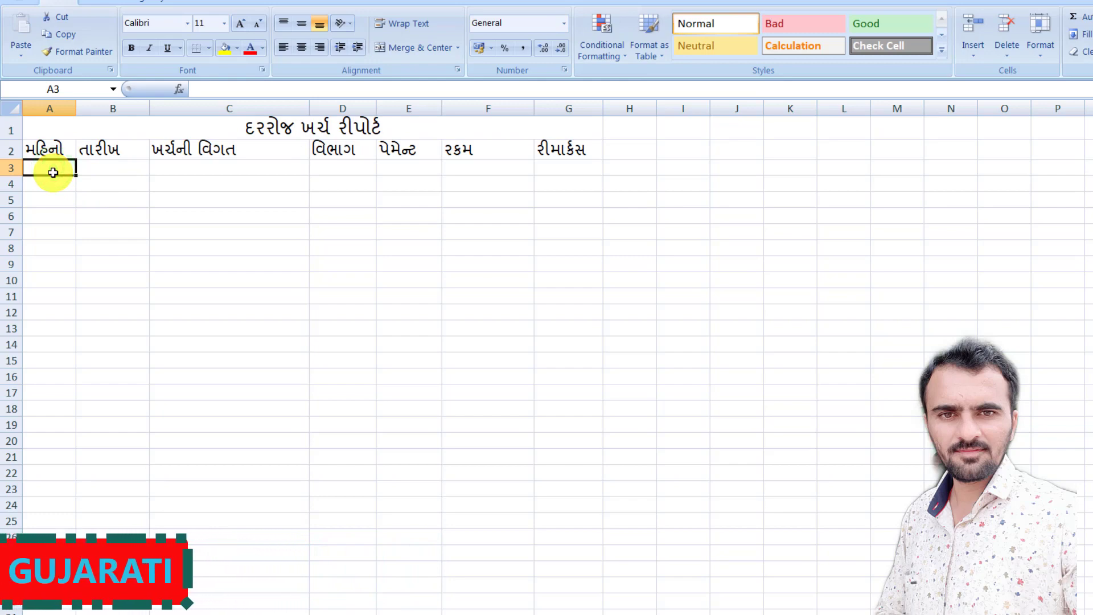
pyautogui.write('ક')
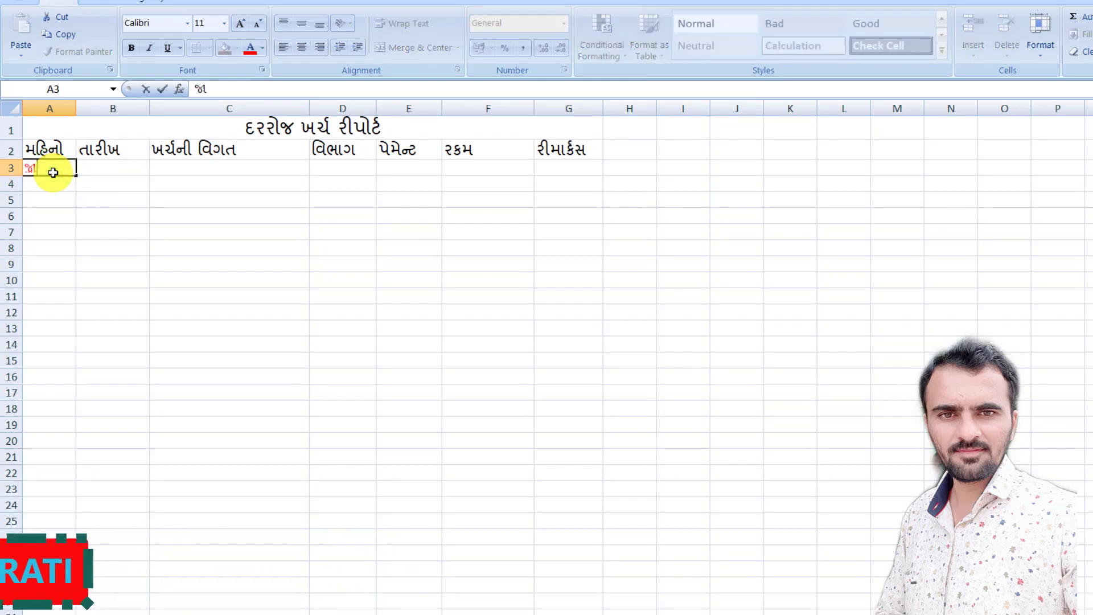
pyautogui.write('ાન્યુઆરી')
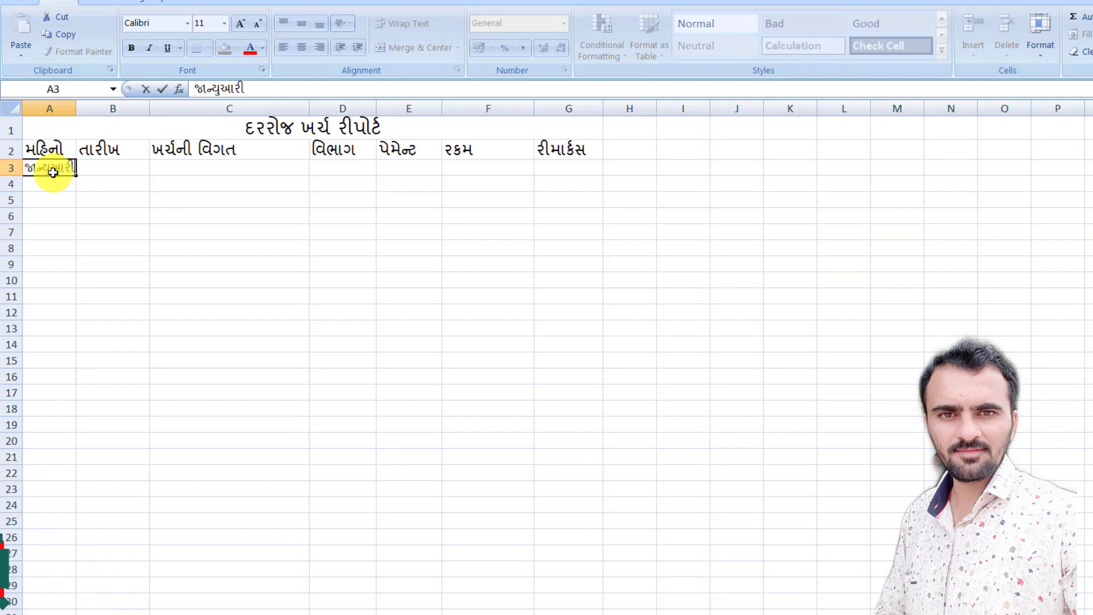
pyautogui.press('Tab')
pyautogui.press('Down')
pyautogui.press('Left')
pyautogui.press('Down')
pyautogui.press('Down')
pyautogui.press('Down')
pyautogui.press('Down')
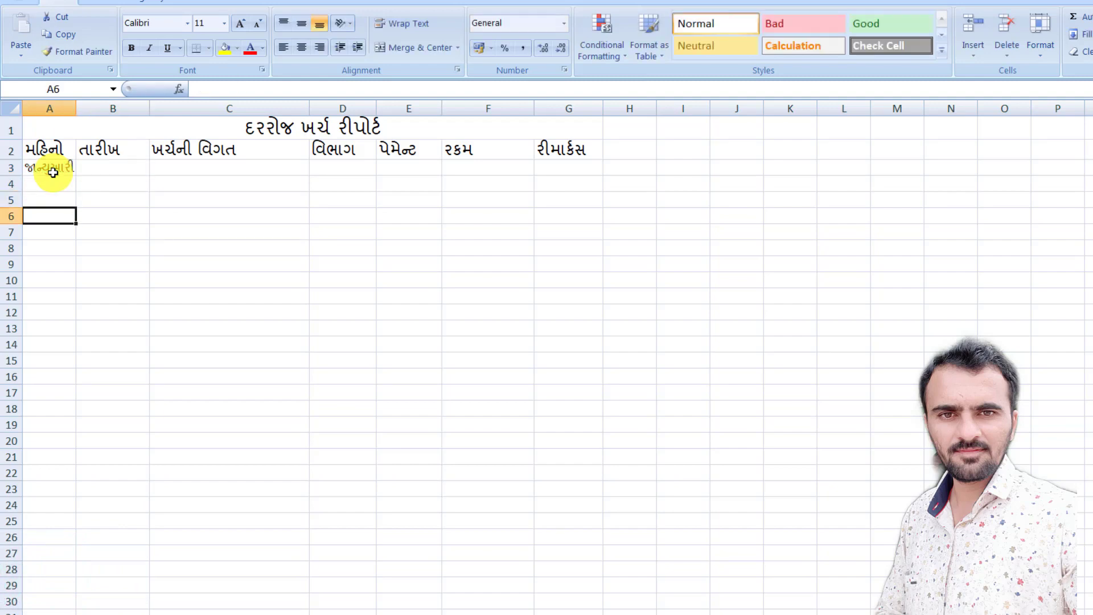
pyautogui.write('કે')
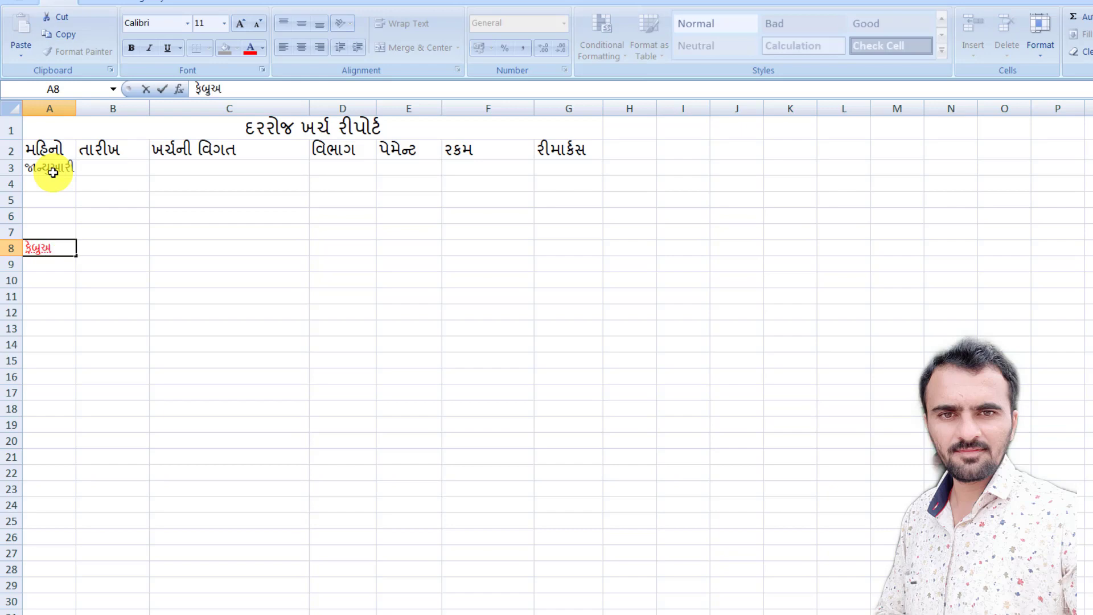
pyautogui.press('Tab')
# Enter the month માર્ચ in cell A14.
pyautogui.press('Down')
pyautogui.press('Down')
pyautogui.press('Down')
pyautogui.press('Down')
pyautogui.press('Down')
pyautogui.press('Down')
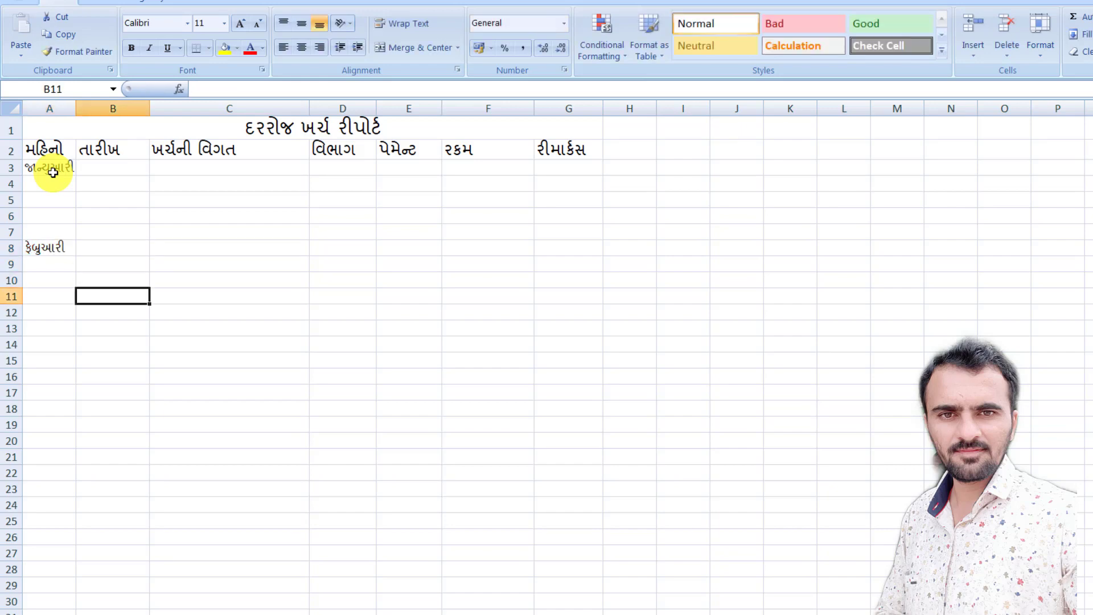
pyautogui.press('Left')
pyautogui.write('મ')
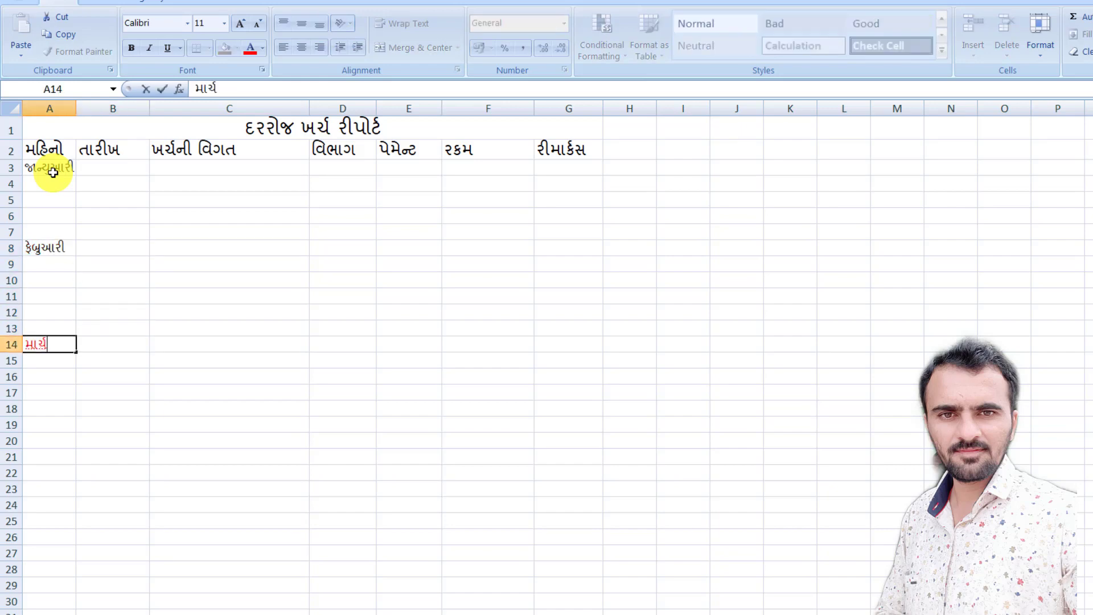
pyautogui.press('Tab')
# Fill the month names down column A: જાન્યુઆરી through A7, ફેબ્રુઆરી through A13 and માર્ચ through A18.
pyautogui.click(53, 171)
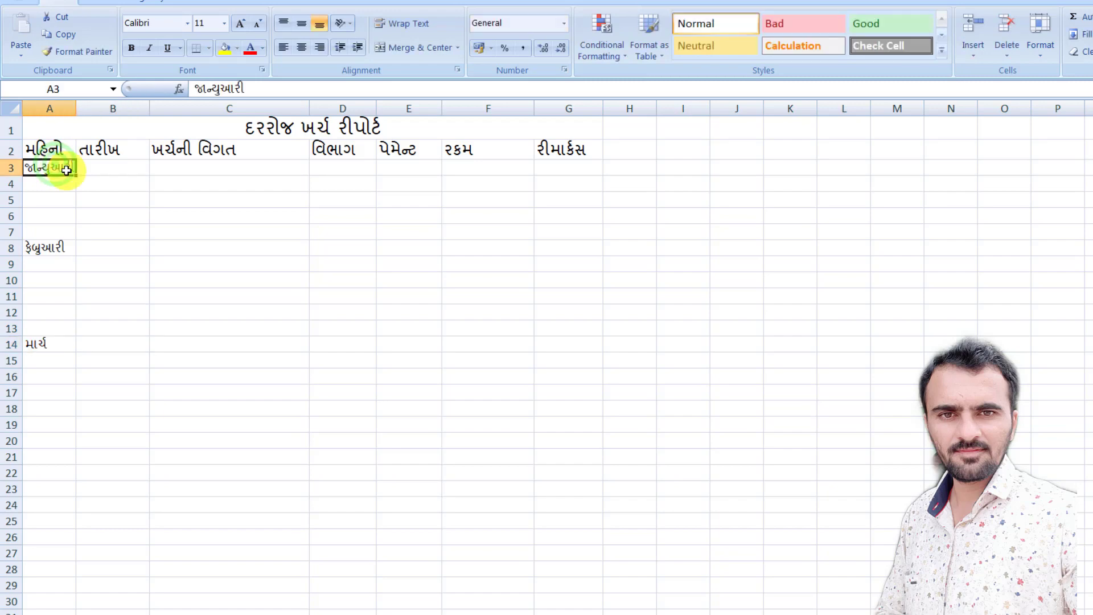
pyautogui.moveTo(77, 180); pyautogui.dragTo(65, 234)
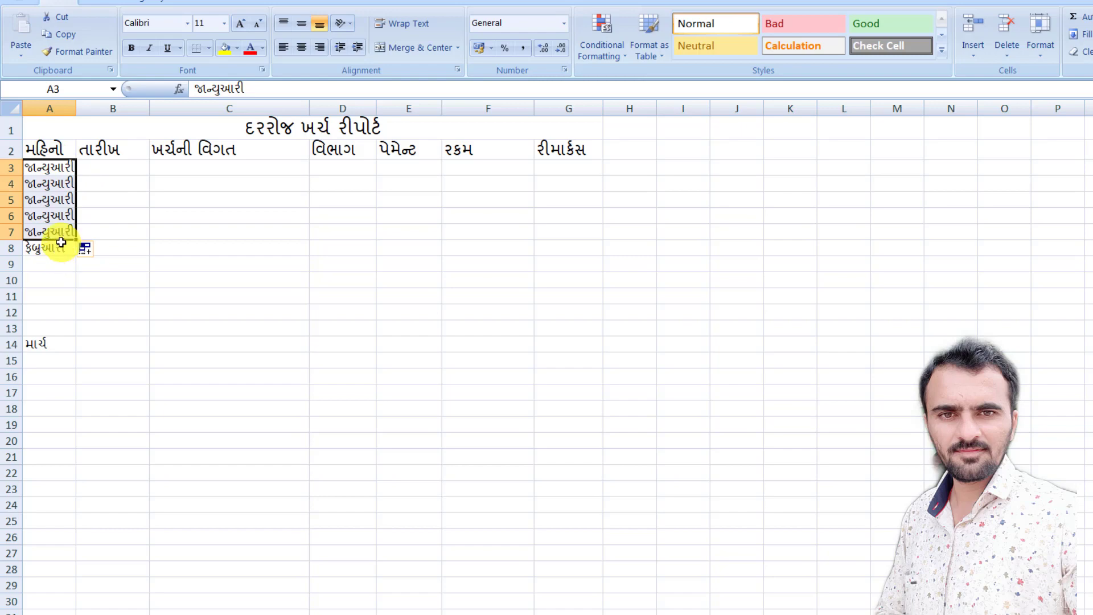
pyautogui.click(56, 245)
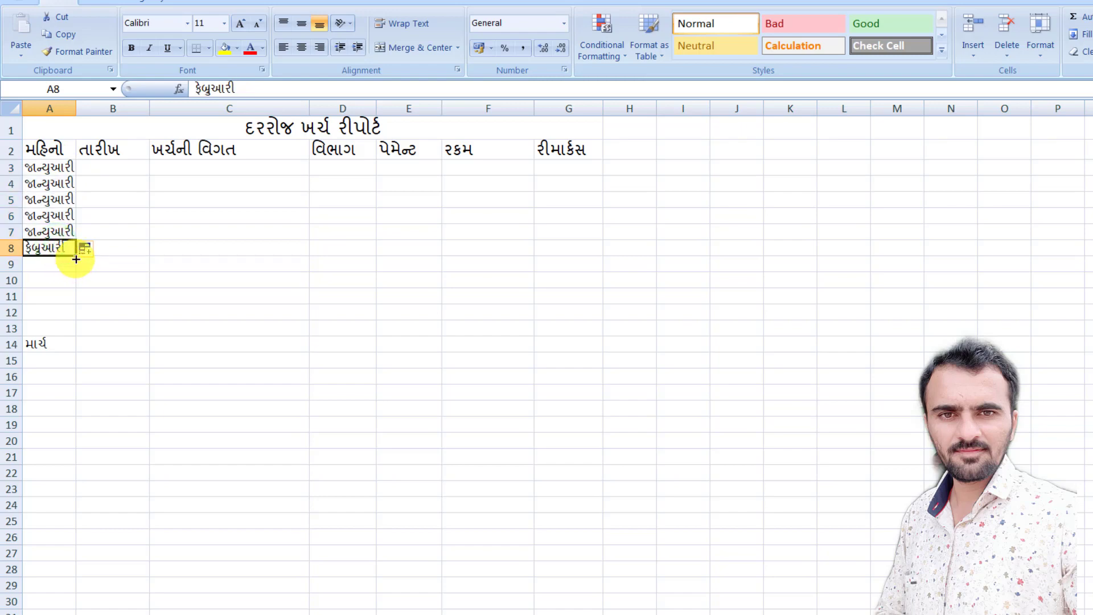
pyautogui.moveTo(76, 259); pyautogui.dragTo(46, 335)
pyautogui.click(46, 354)
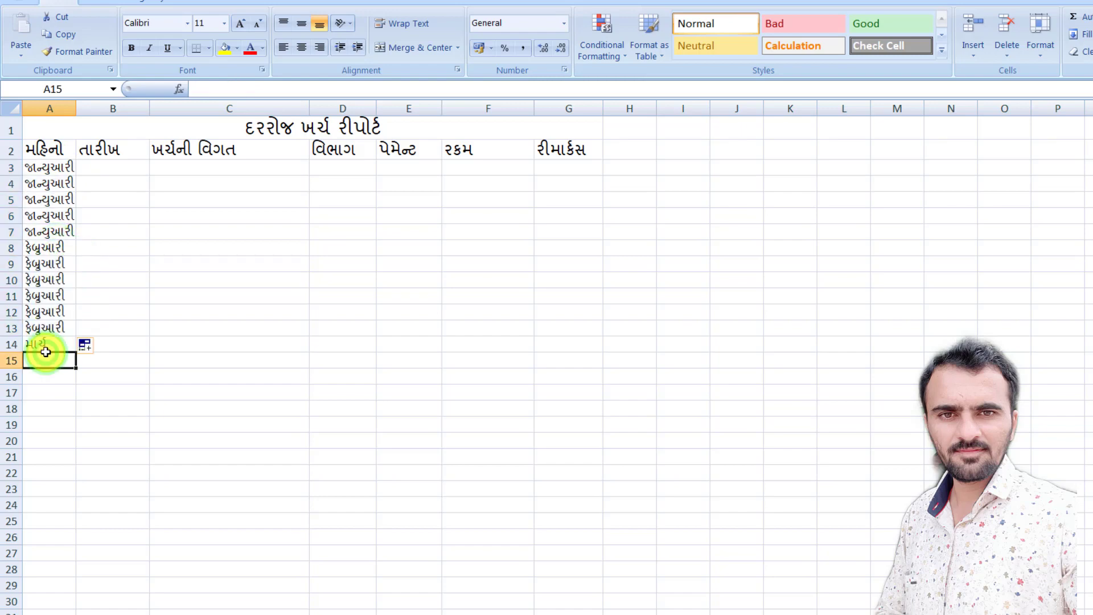
pyautogui.click(50, 346)
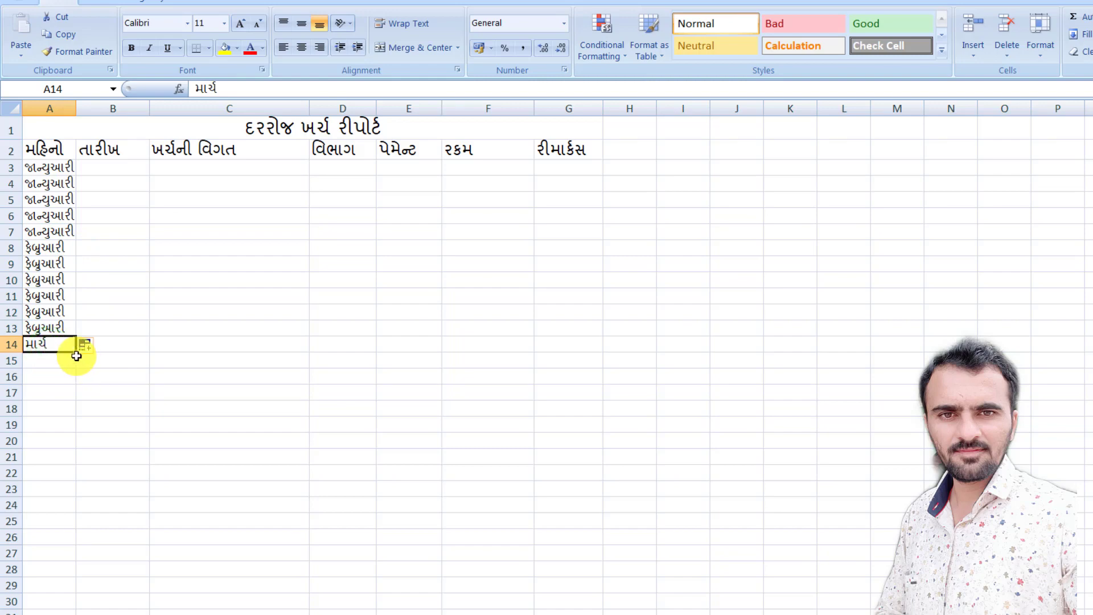
pyautogui.moveTo(76, 355); pyautogui.dragTo(60, 417)
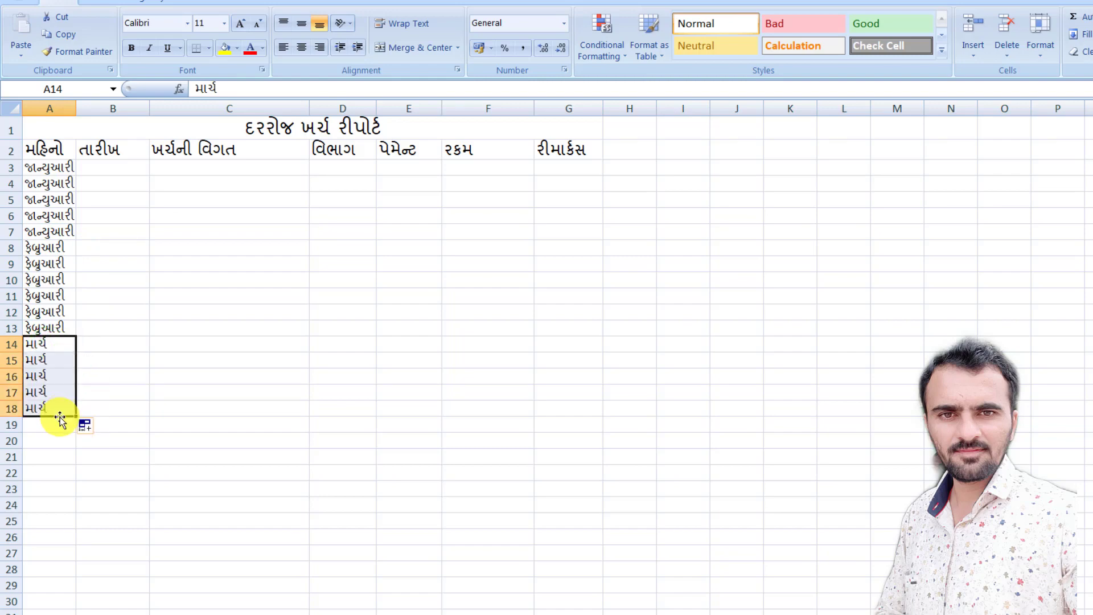
pyautogui.click(183, 393)
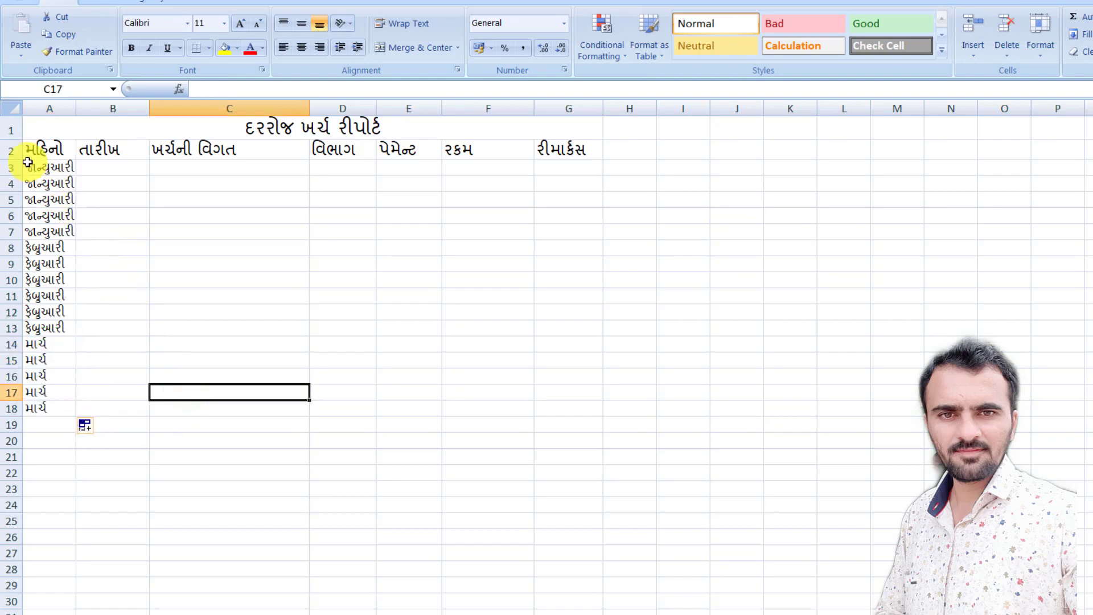
# Start a two-colour gradient fill for the merged title cell A1, with an olive-tan shade as Color 1.
pyautogui.click(57, 124)
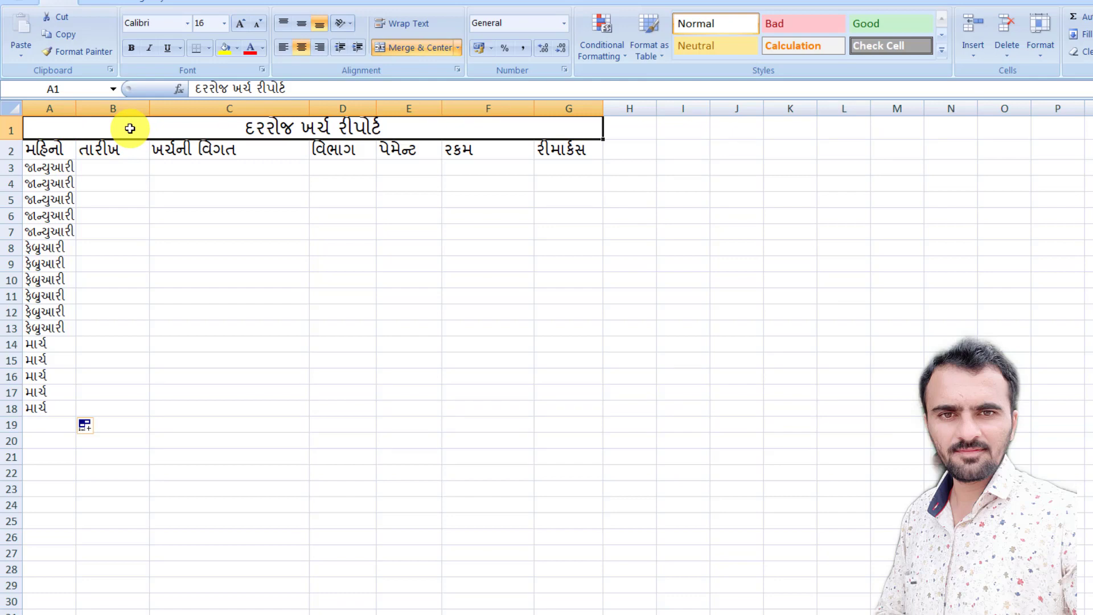
pyautogui.rightClick(130, 128)
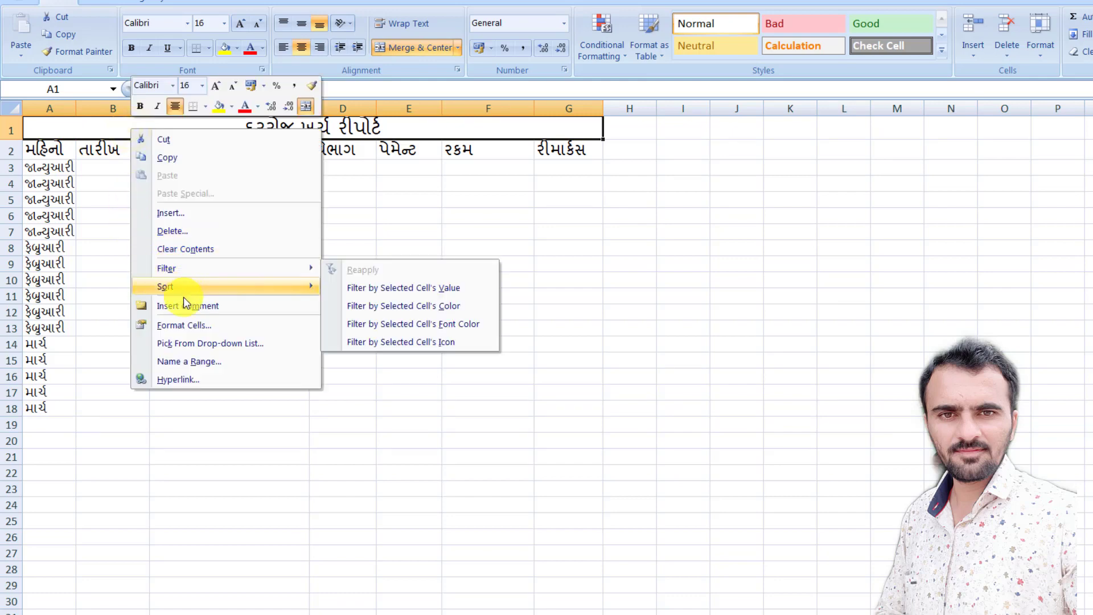
pyautogui.click(174, 330)
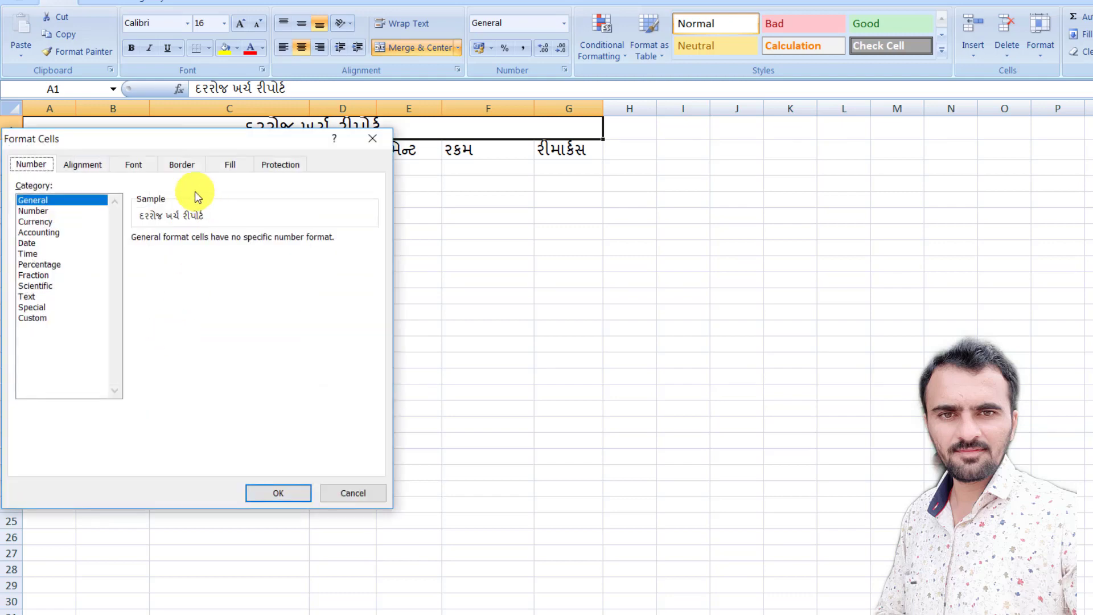
pyautogui.moveTo(160, 137); pyautogui.dragTo(332, 97)
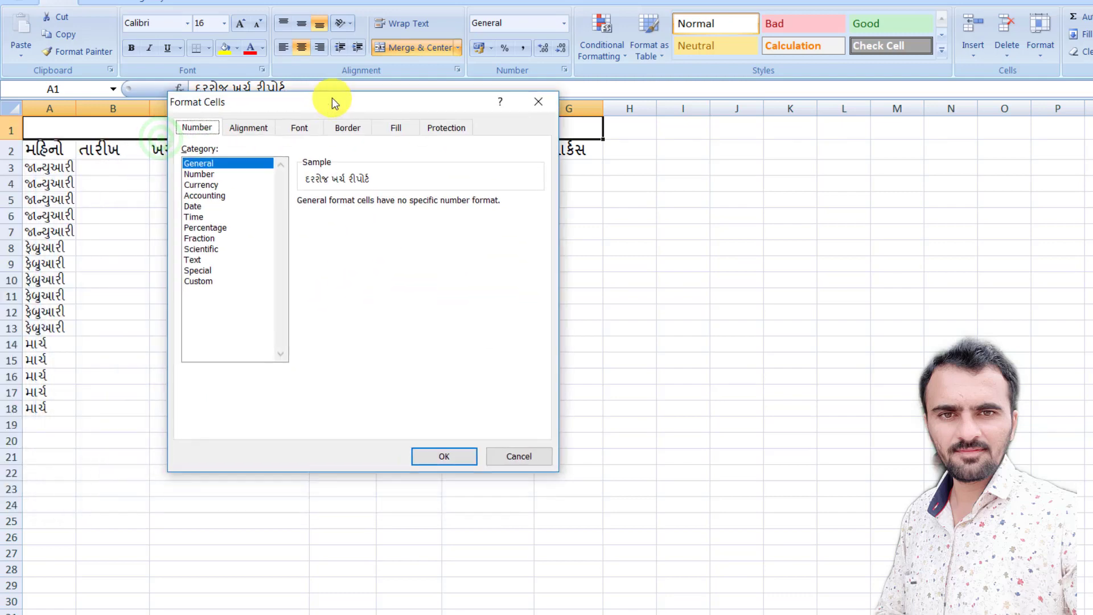
pyautogui.click(378, 130)
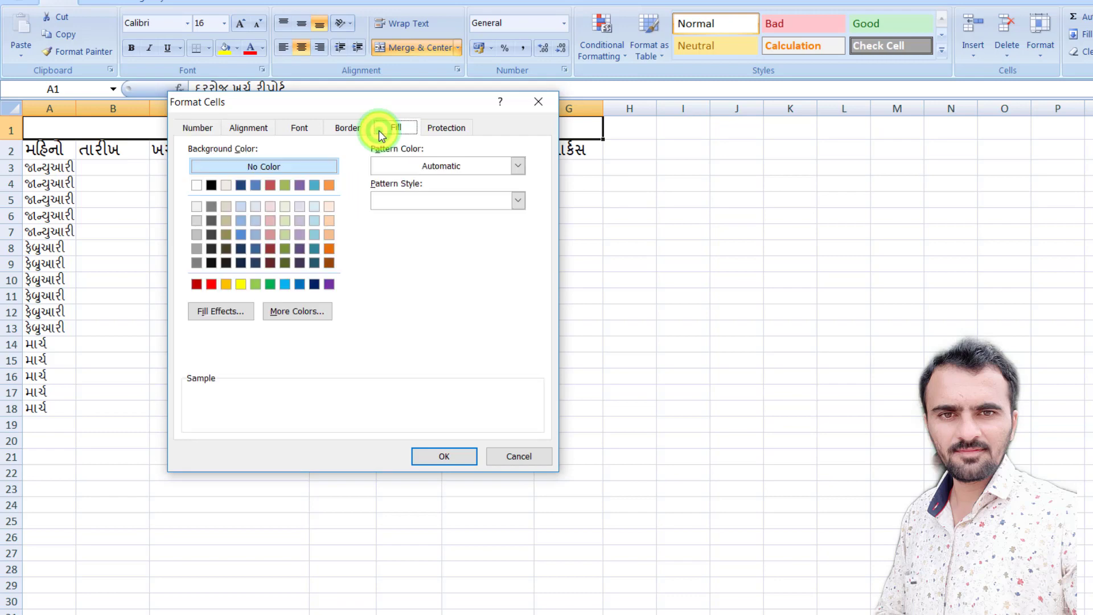
pyautogui.click(239, 315)
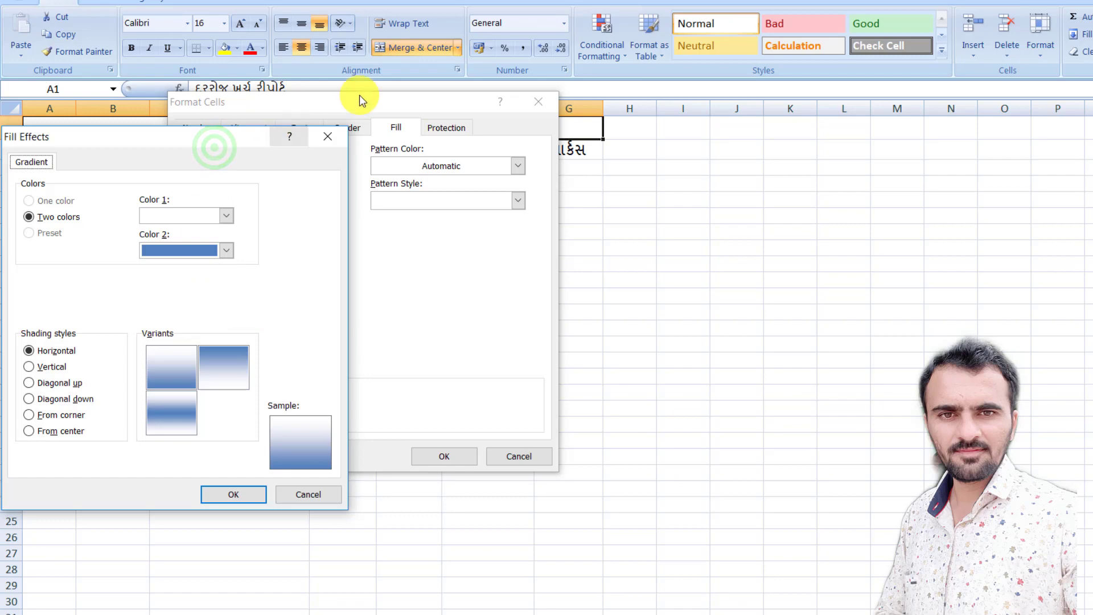
pyautogui.moveTo(221, 135); pyautogui.dragTo(525, 65)
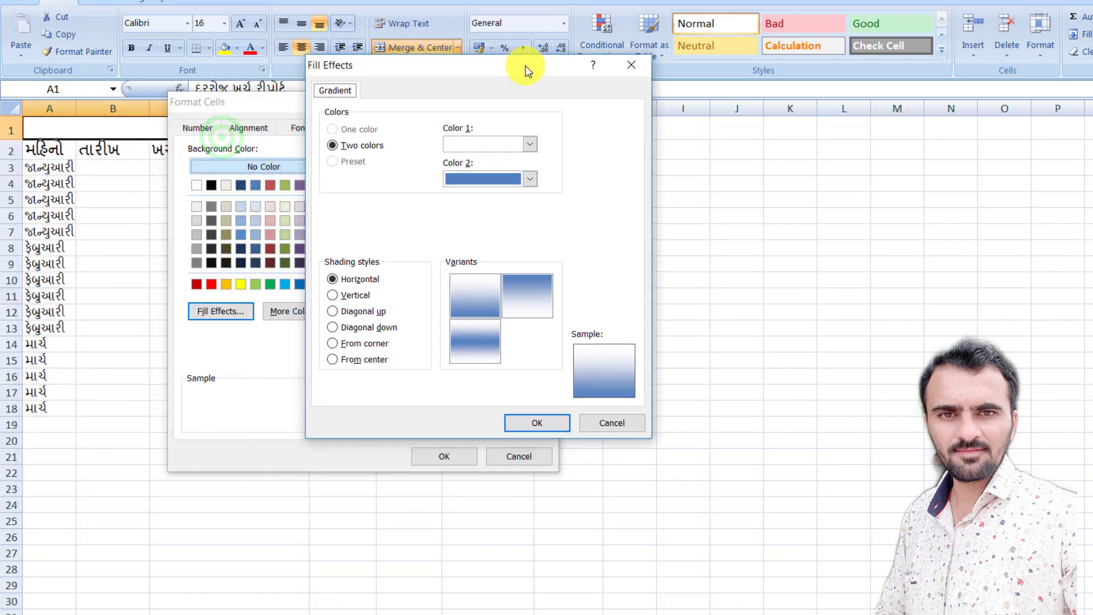
pyautogui.click(528, 143)
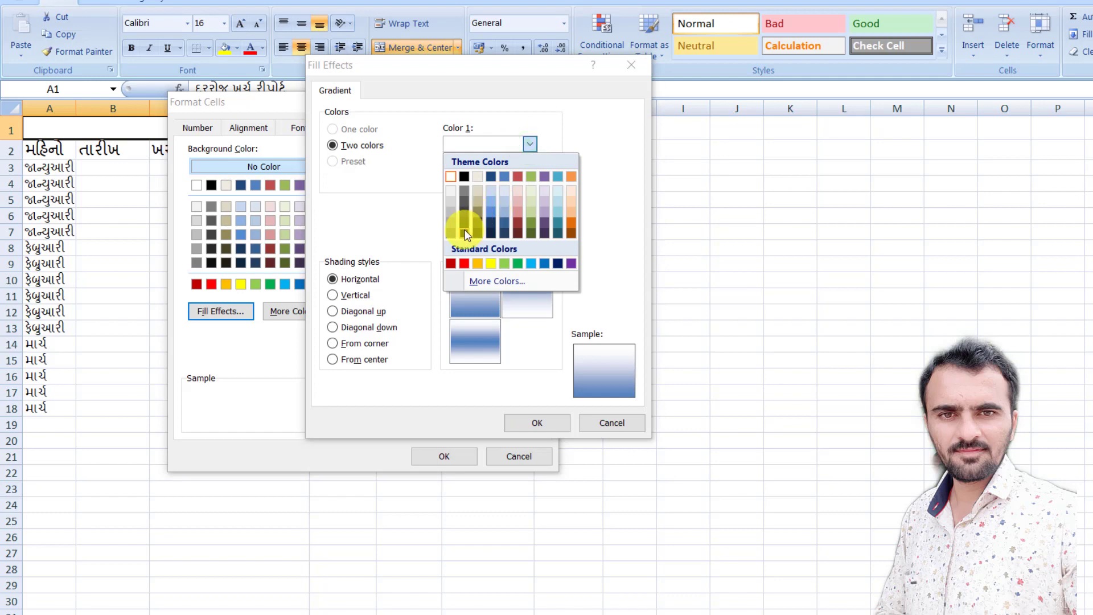
pyautogui.click(480, 216)
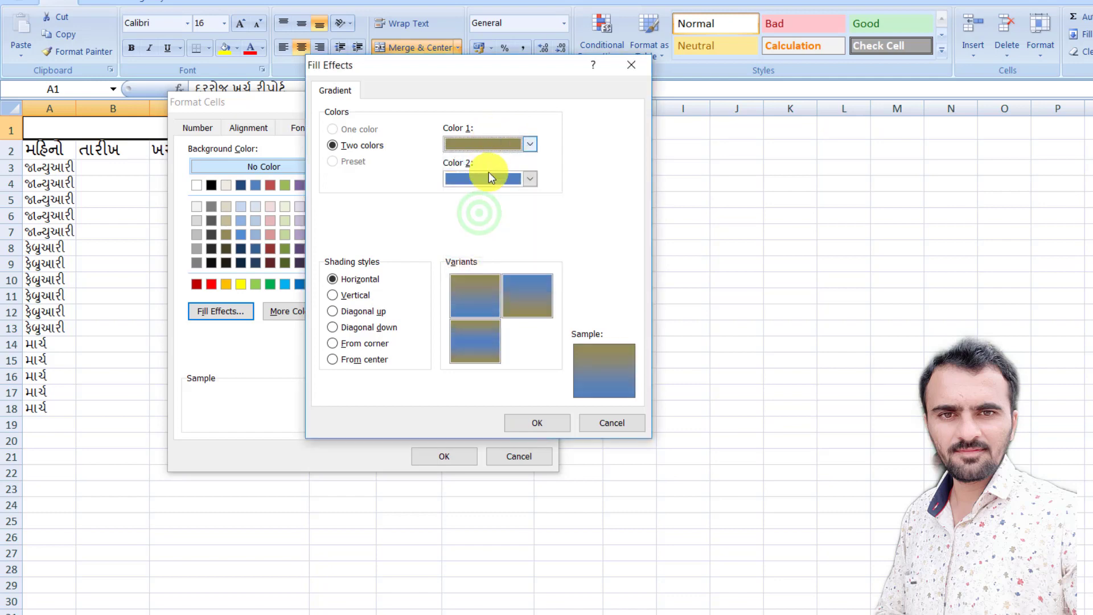
# Set the gradient's Color 2 to dark red, choose the horizontal variant with red at the top, and apply the fill to the title.
pyautogui.click(487, 179)
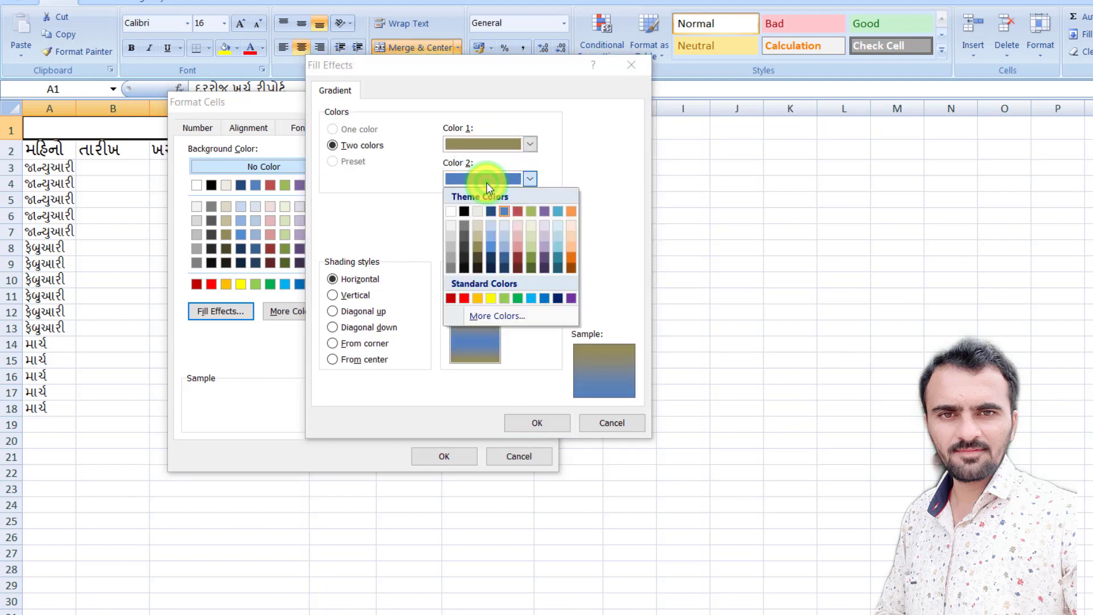
pyautogui.click(516, 262)
pyautogui.click(534, 295)
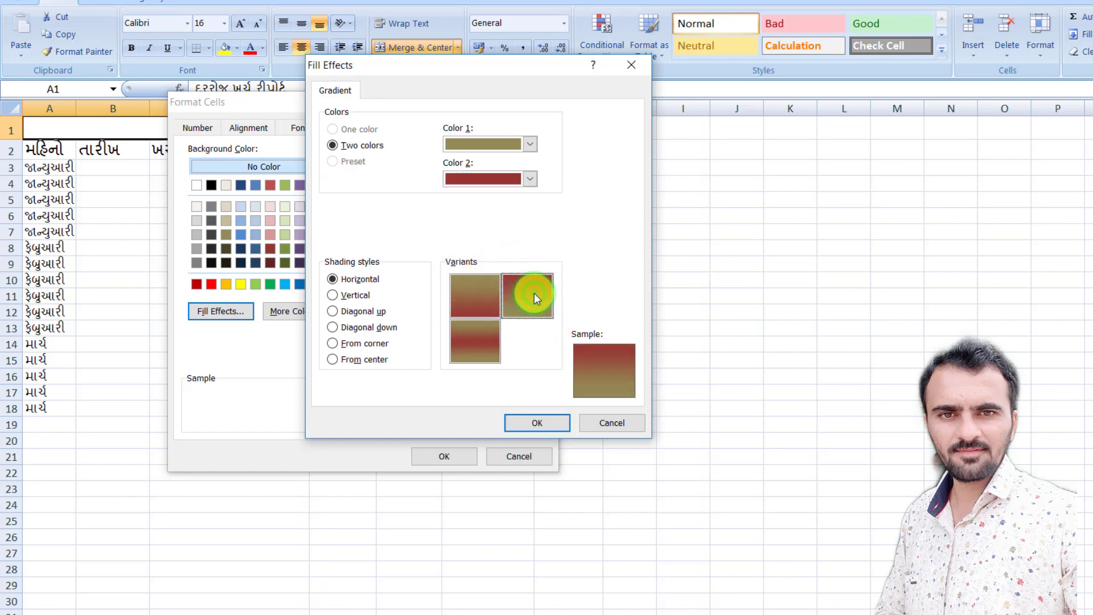
pyautogui.click(540, 422)
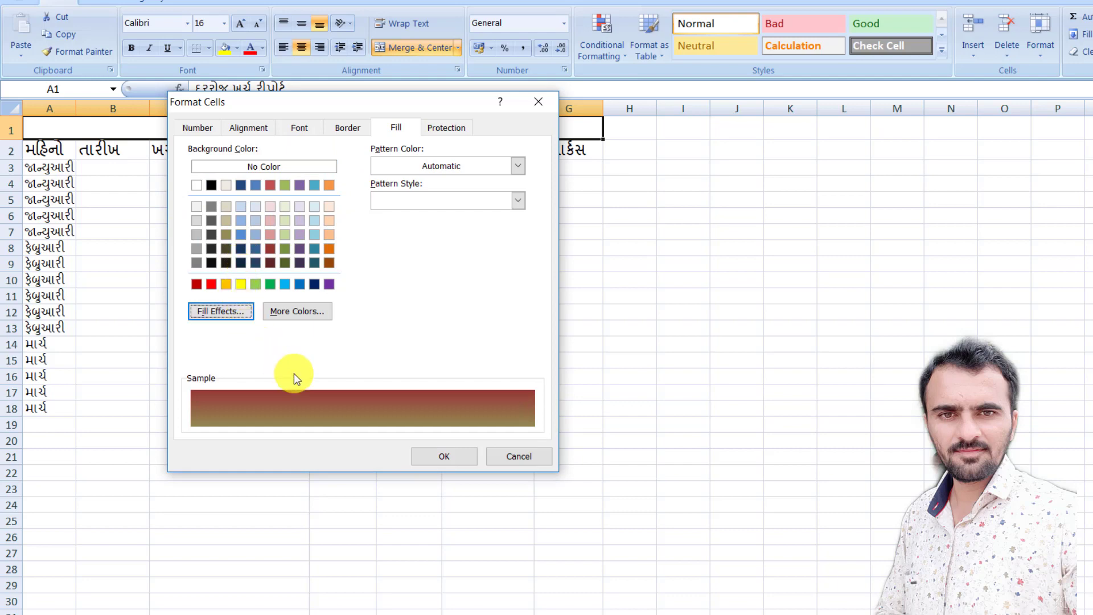
pyautogui.click(445, 456)
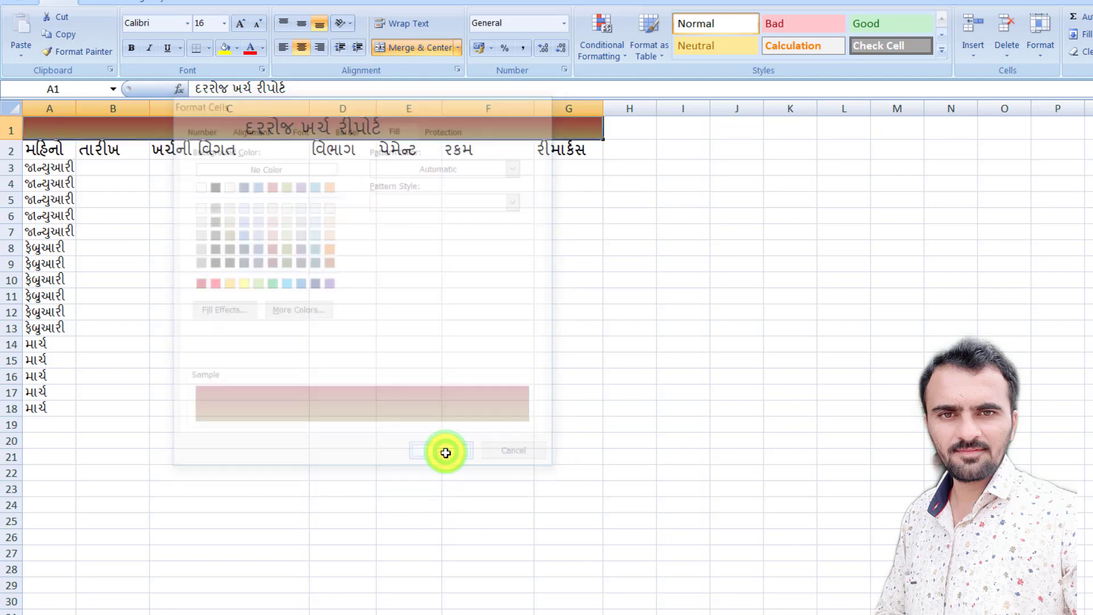
# Set the font colour of the report title in A1 to yellow.
pyautogui.click(236, 49)
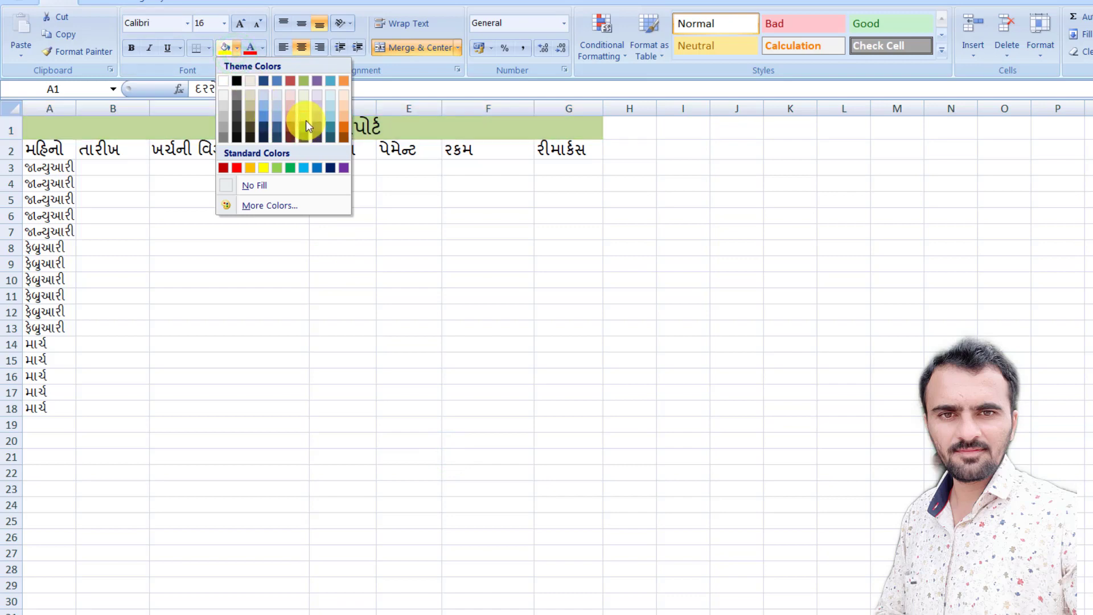
pyautogui.click(261, 47)
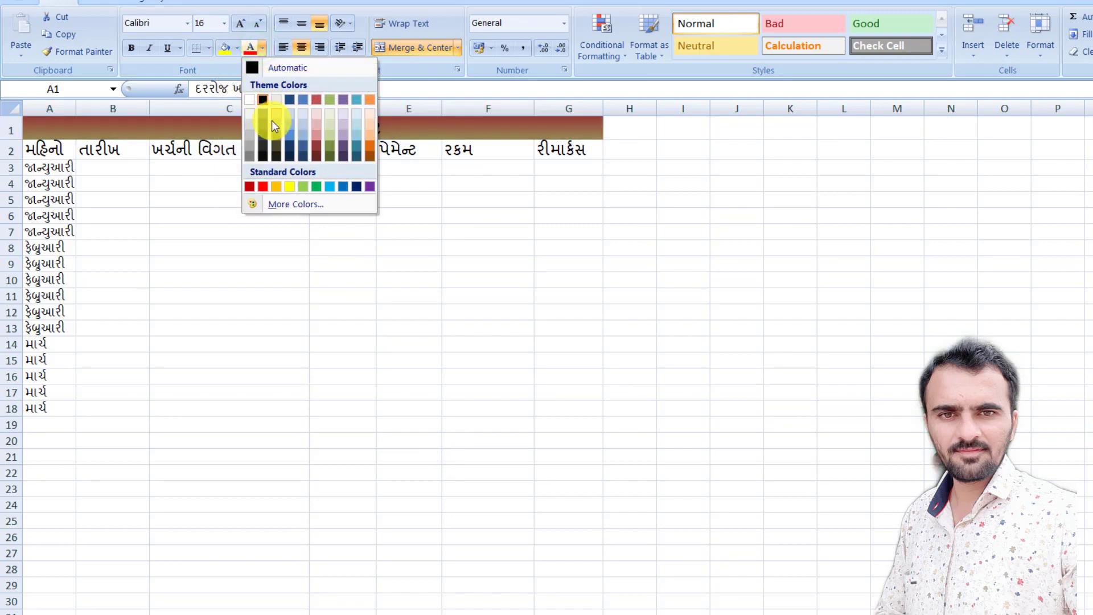
pyautogui.click(330, 145)
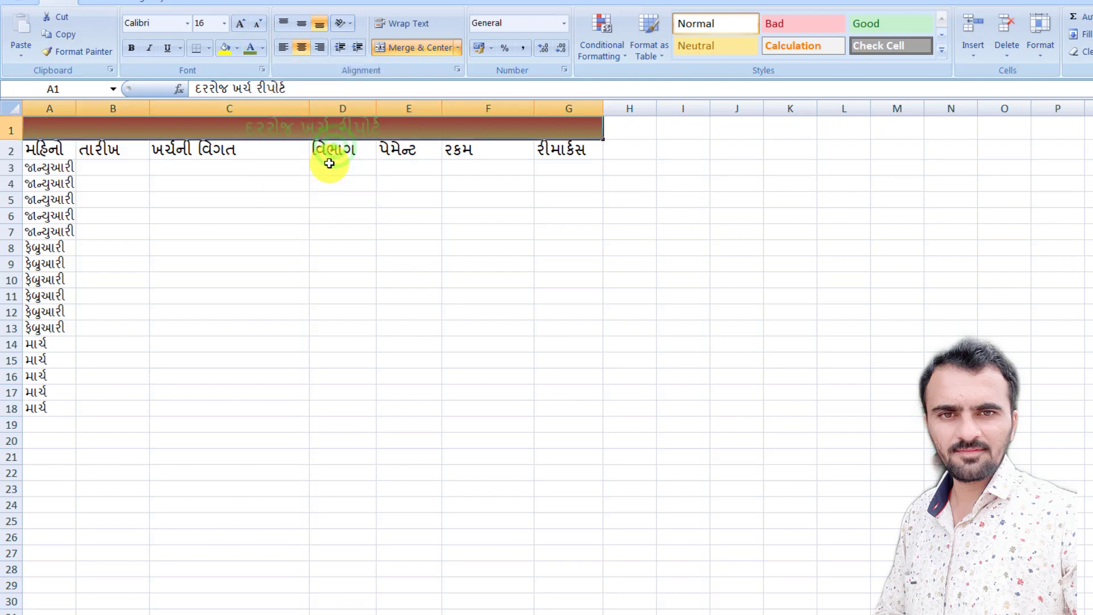
pyautogui.click(263, 48)
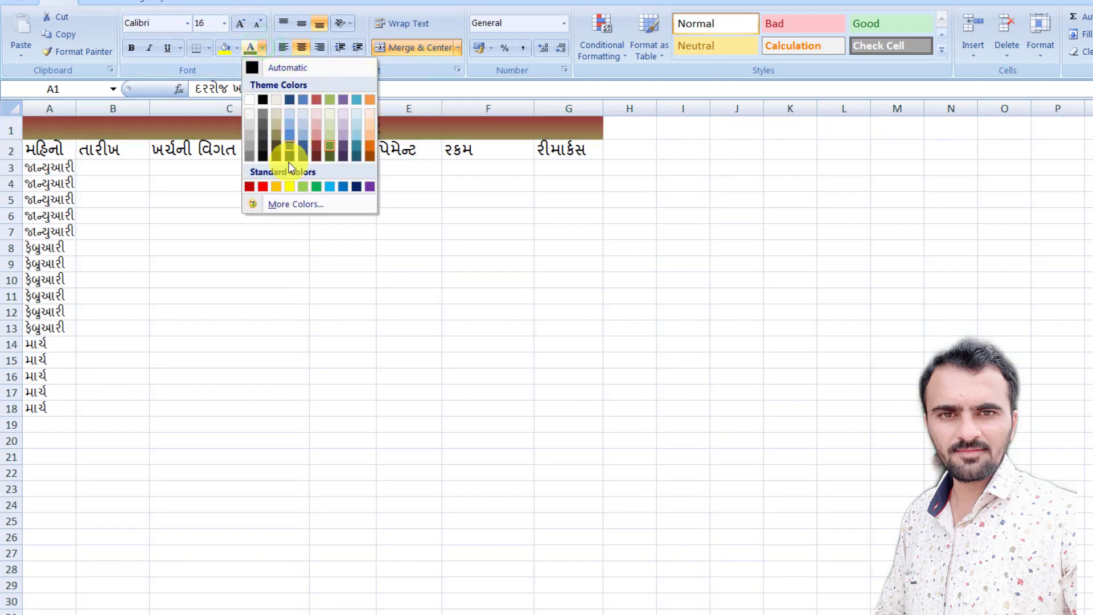
pyautogui.click(291, 189)
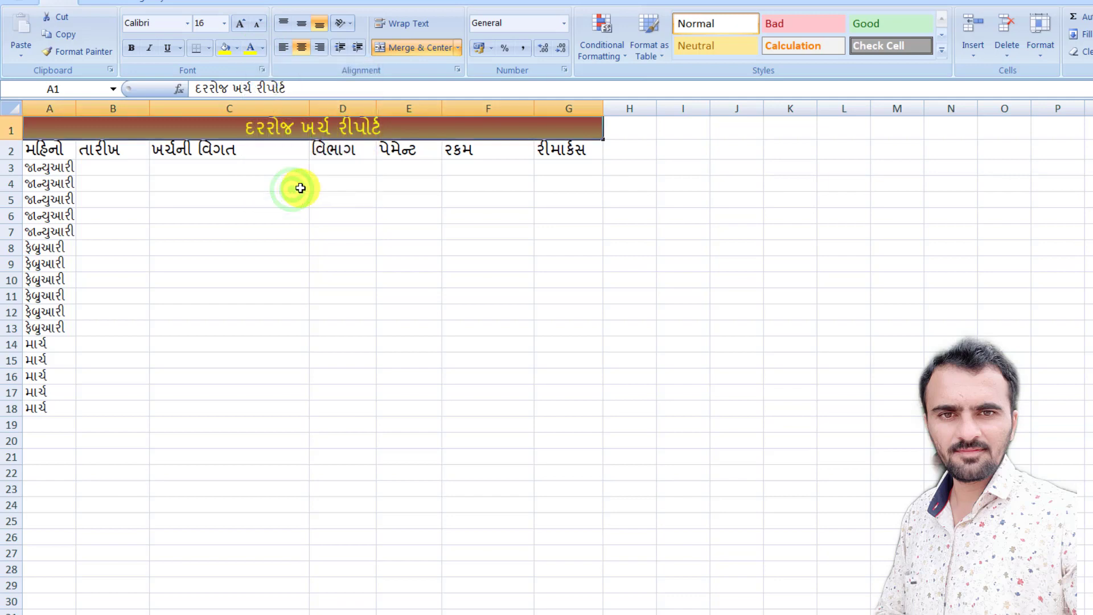
pyautogui.click(272, 173)
# Fill the header cells A2:G2 with the aqua theme colour.
pyautogui.moveTo(54, 146); pyautogui.dragTo(542, 151)
pyautogui.rightClick(494, 152)
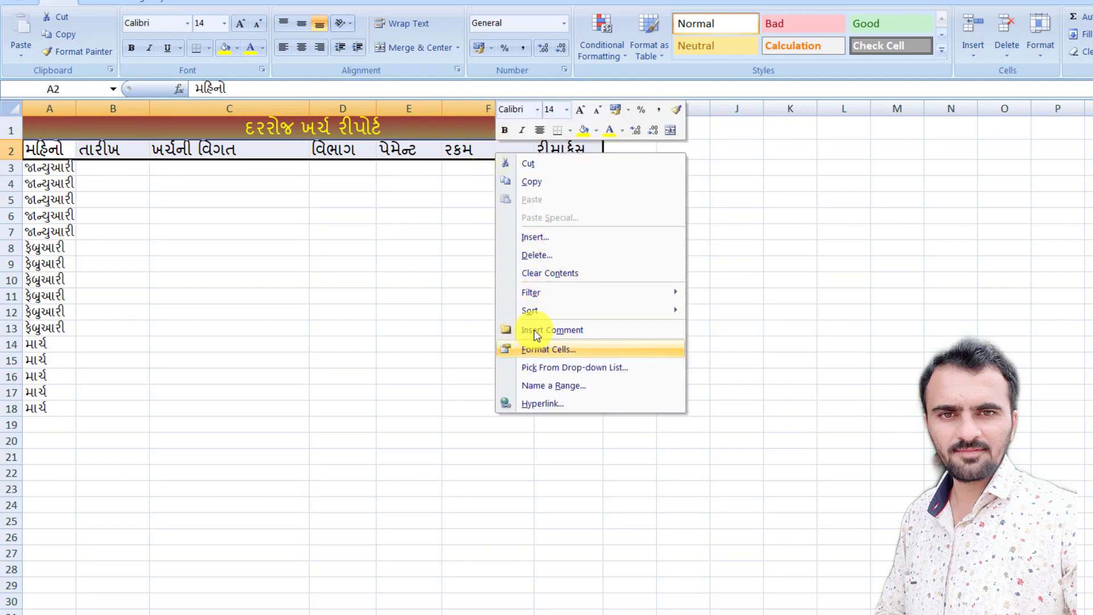
pyautogui.click(534, 352)
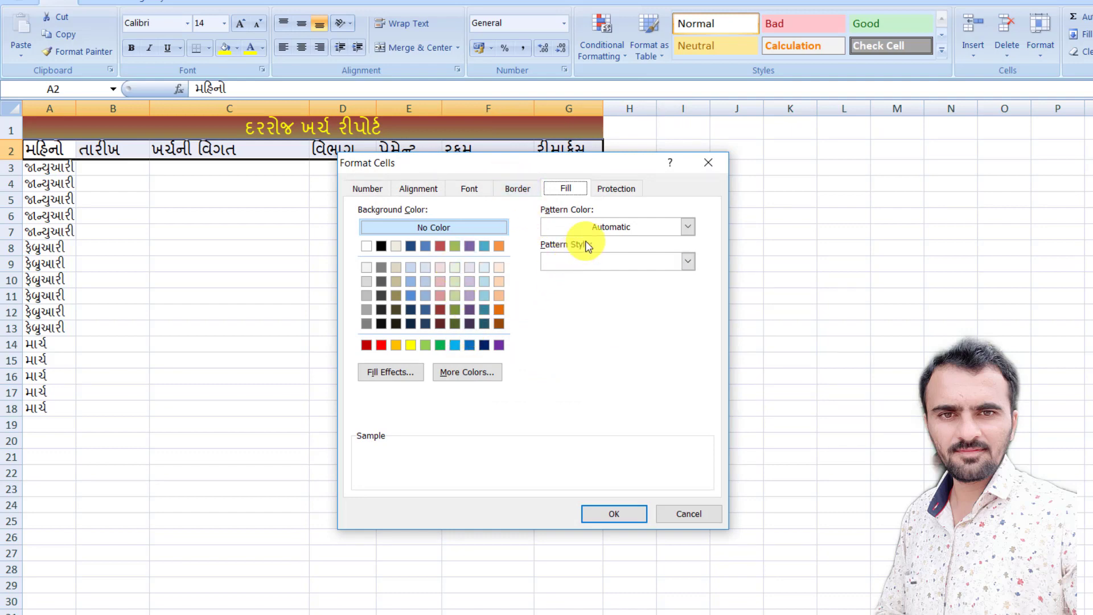
pyautogui.click(597, 230)
pyautogui.click(598, 228)
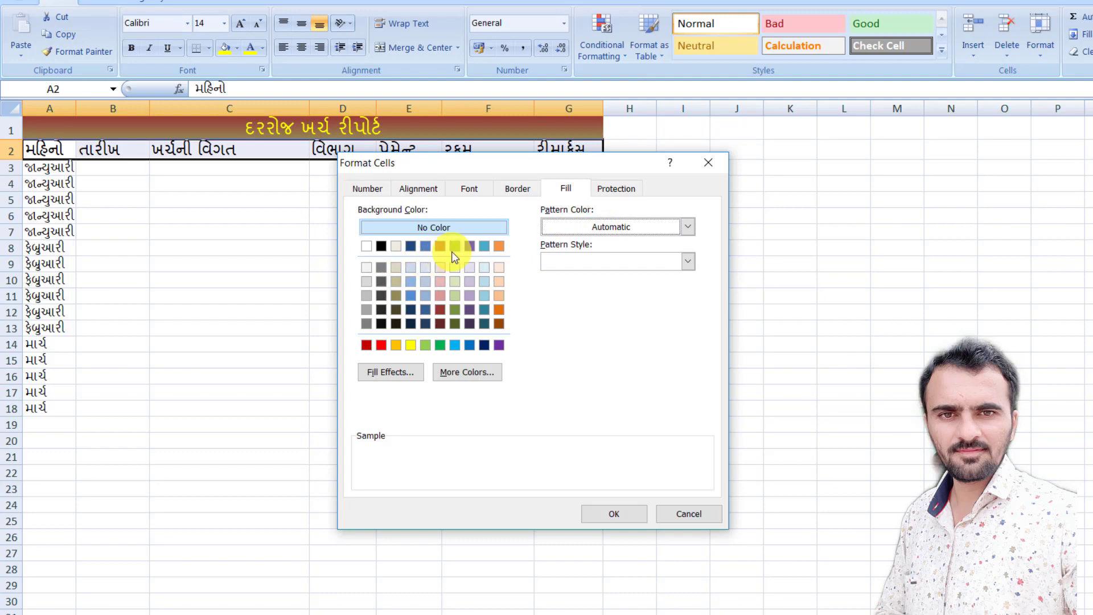
pyautogui.click(484, 246)
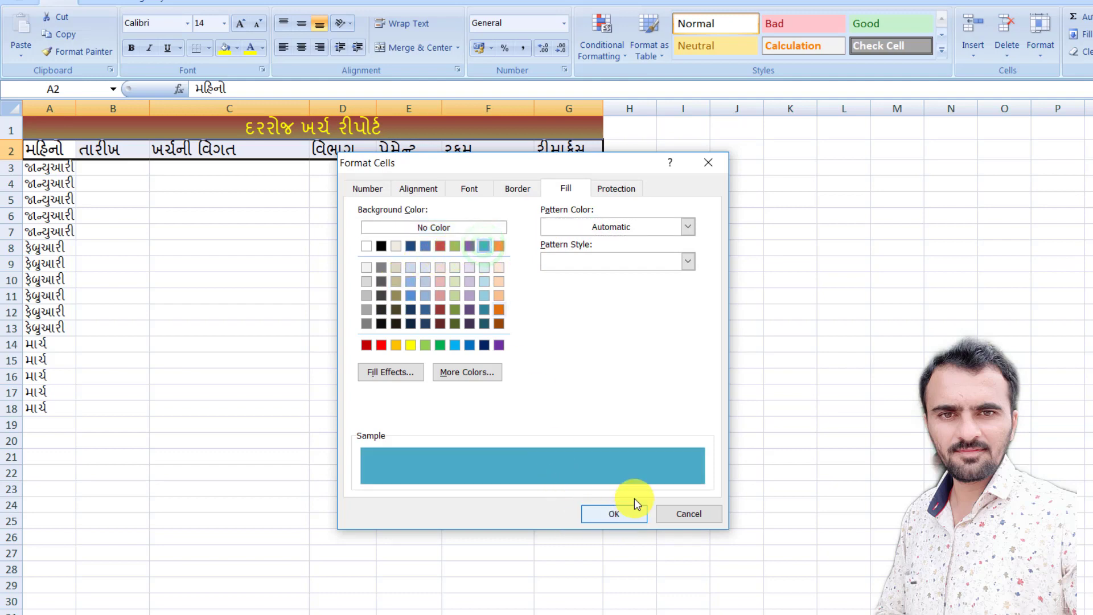
pyautogui.click(615, 516)
pyautogui.click(161, 171)
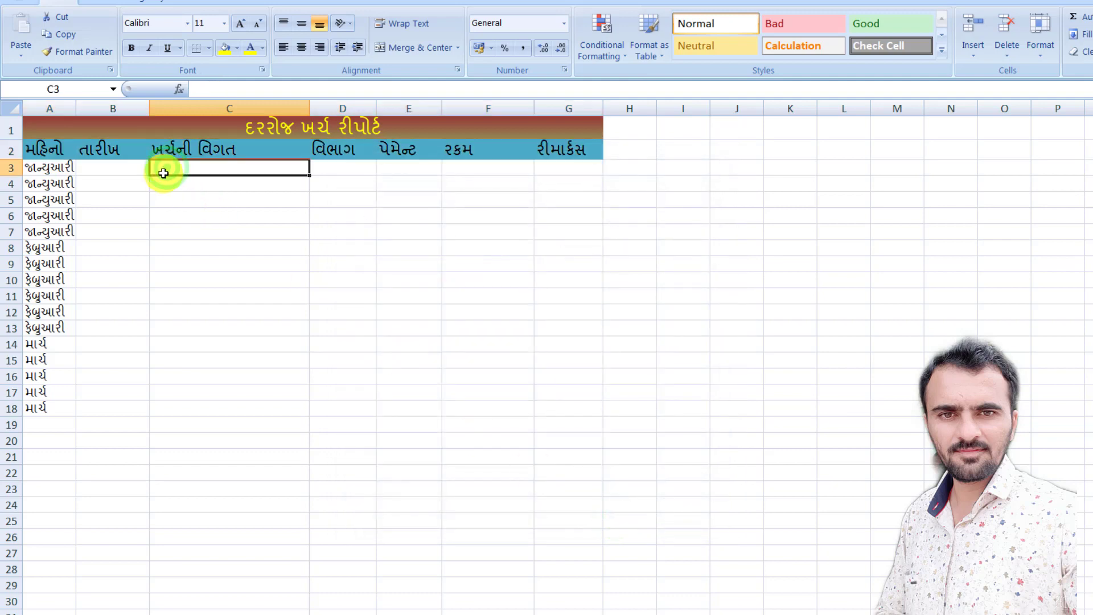
# Add subtotals to A3:F18, including the header row, that sum રકમ at each change in મહિનો, with summaries below the data.
pyautogui.click(37, 168)
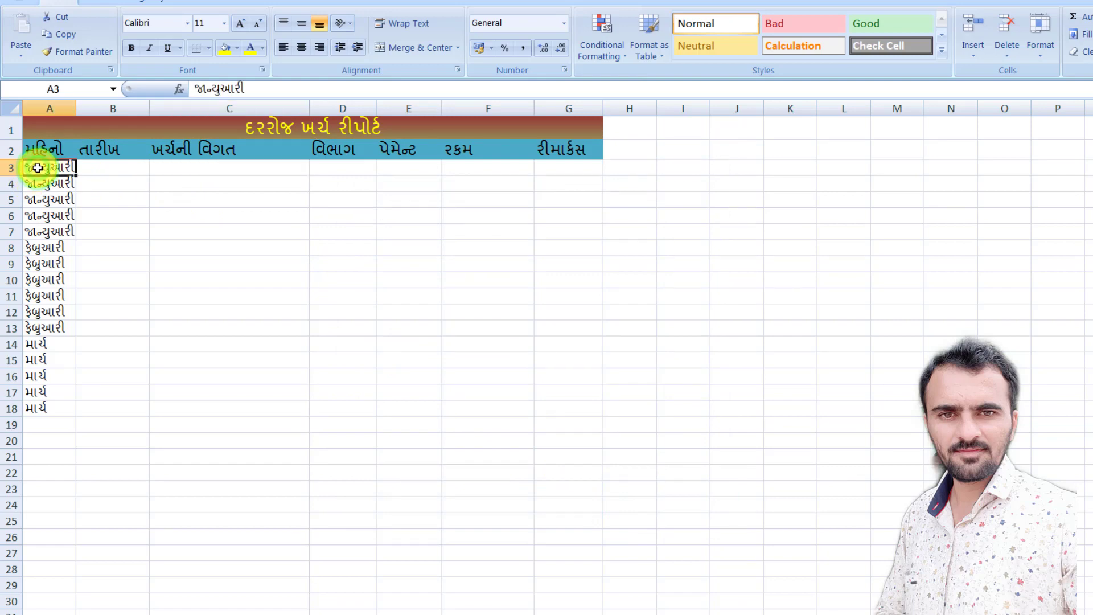
pyautogui.moveTo(37, 168); pyautogui.dragTo(472, 402)
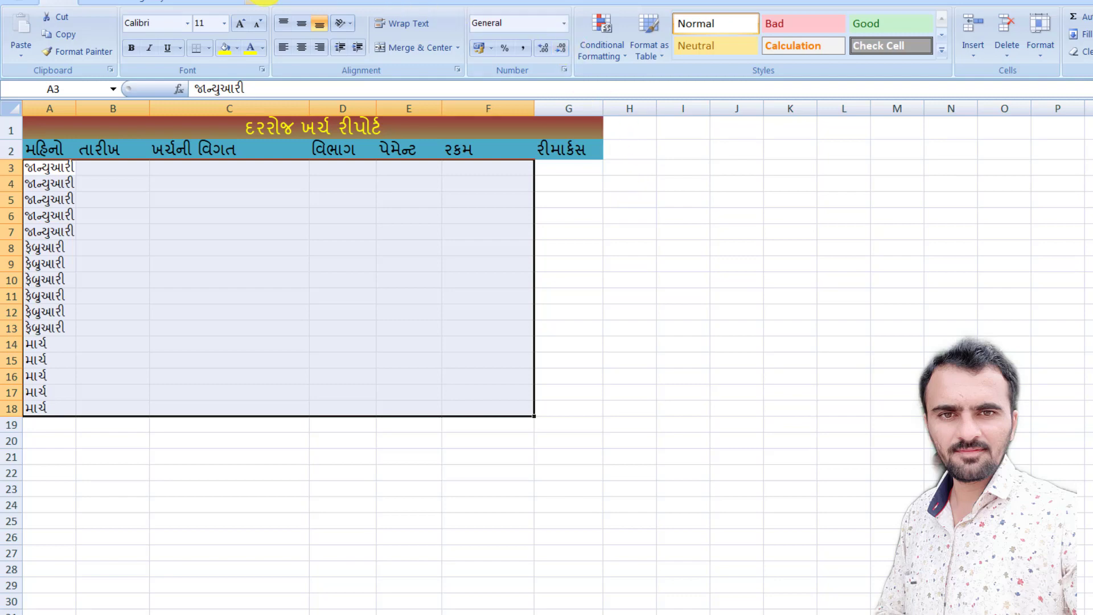
pyautogui.click(264, 1)
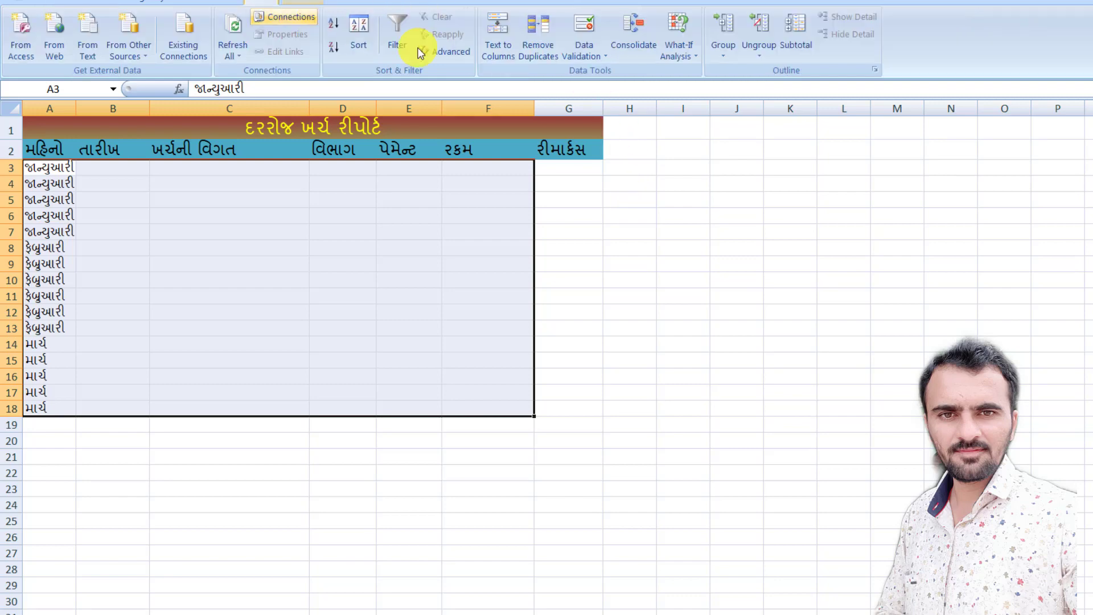
pyautogui.click(798, 53)
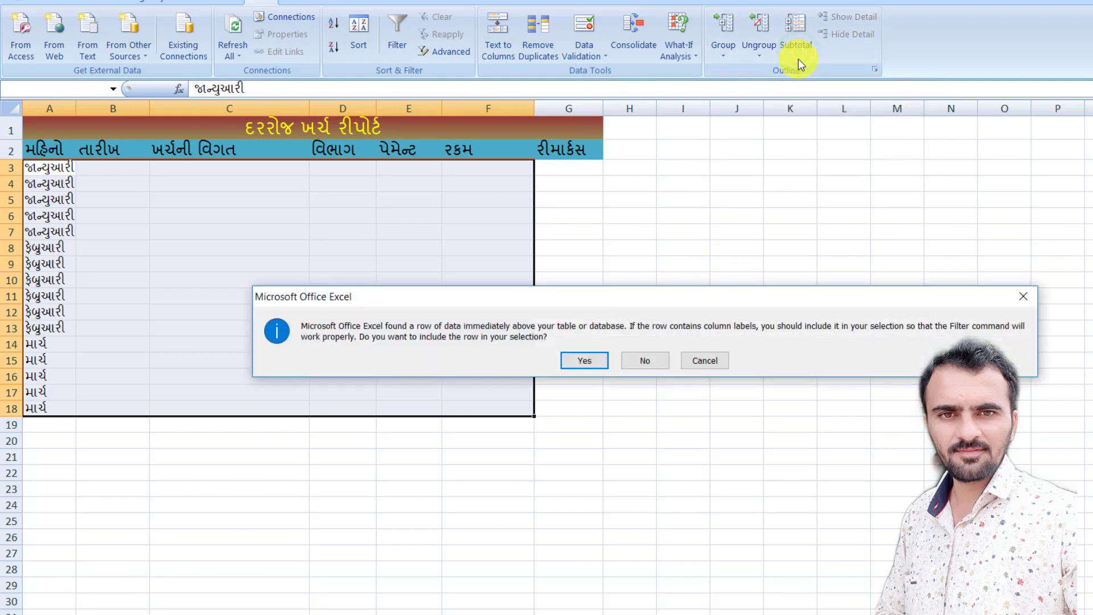
pyautogui.click(574, 362)
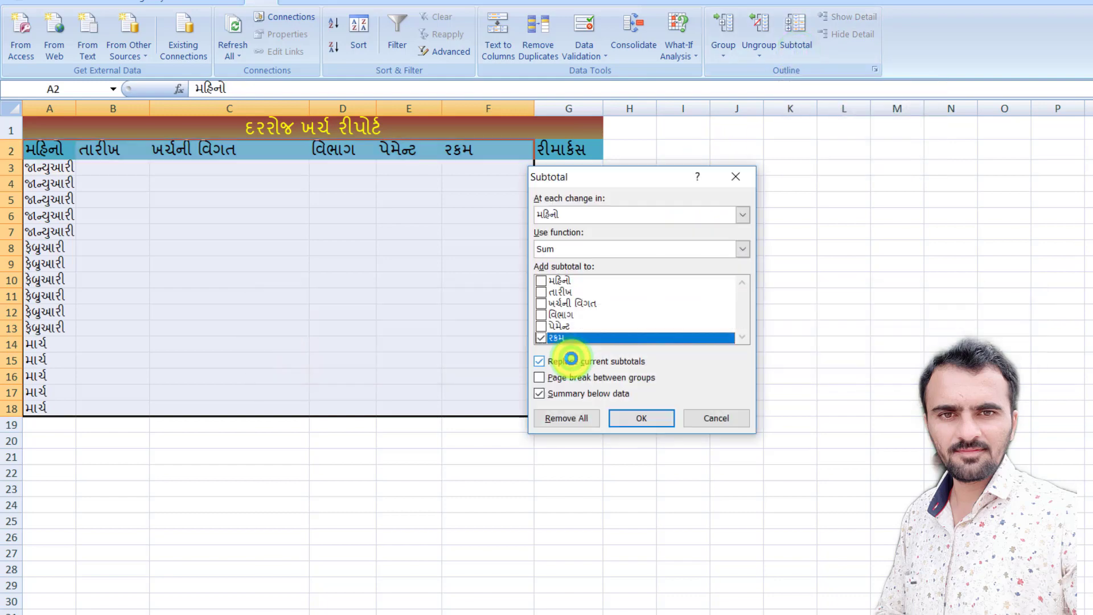
pyautogui.click(627, 425)
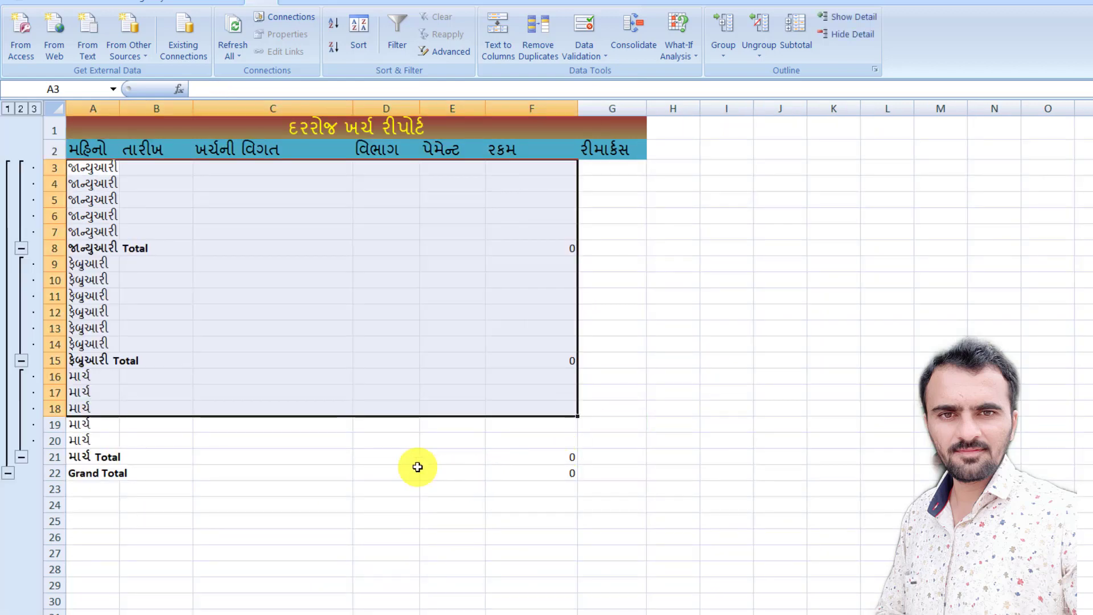
pyautogui.click(332, 451)
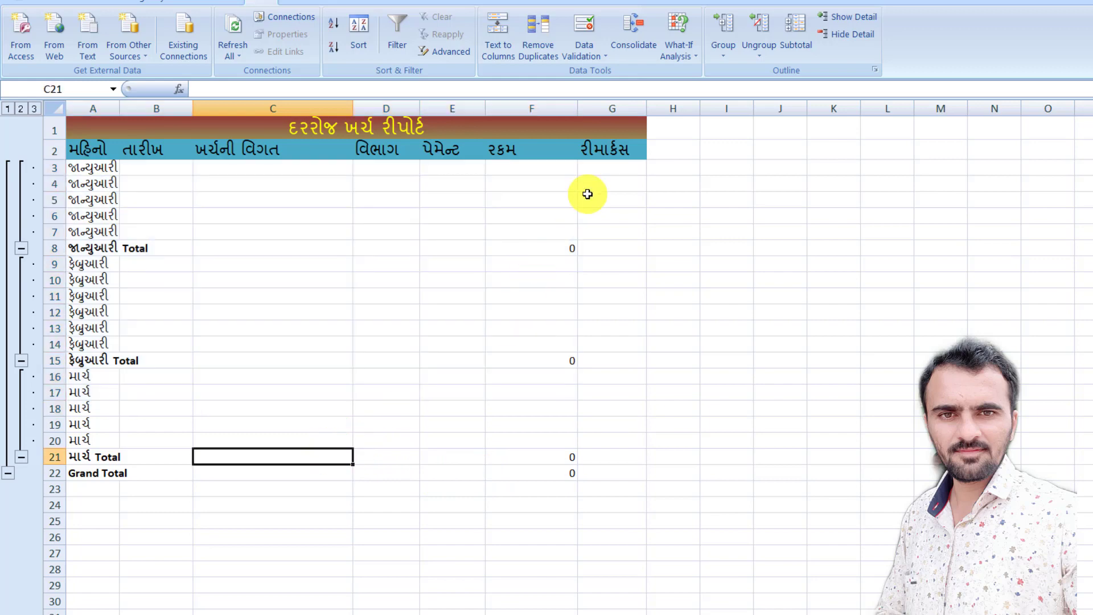
# Turn on filtering for the header cells A2:G2.
pyautogui.moveTo(93, 149); pyautogui.dragTo(601, 148)
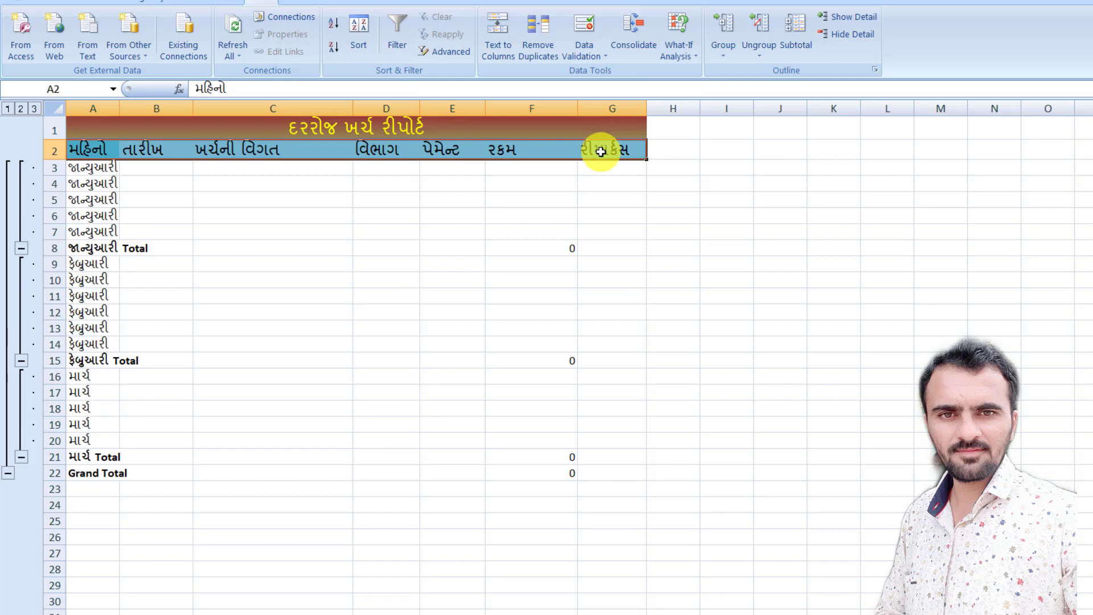
pyautogui.click(403, 40)
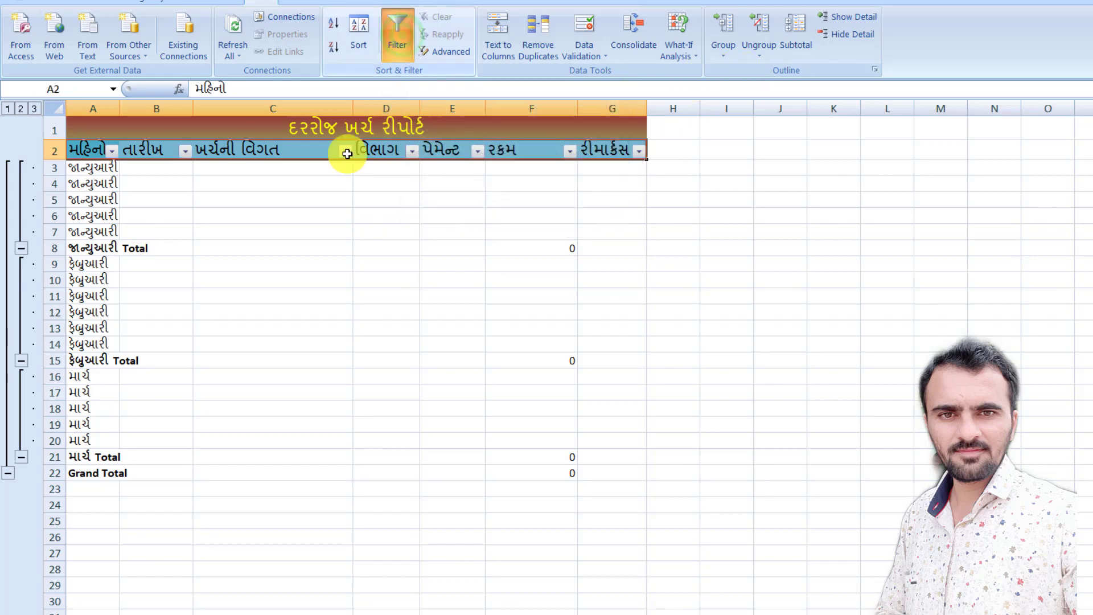
pyautogui.click(324, 248)
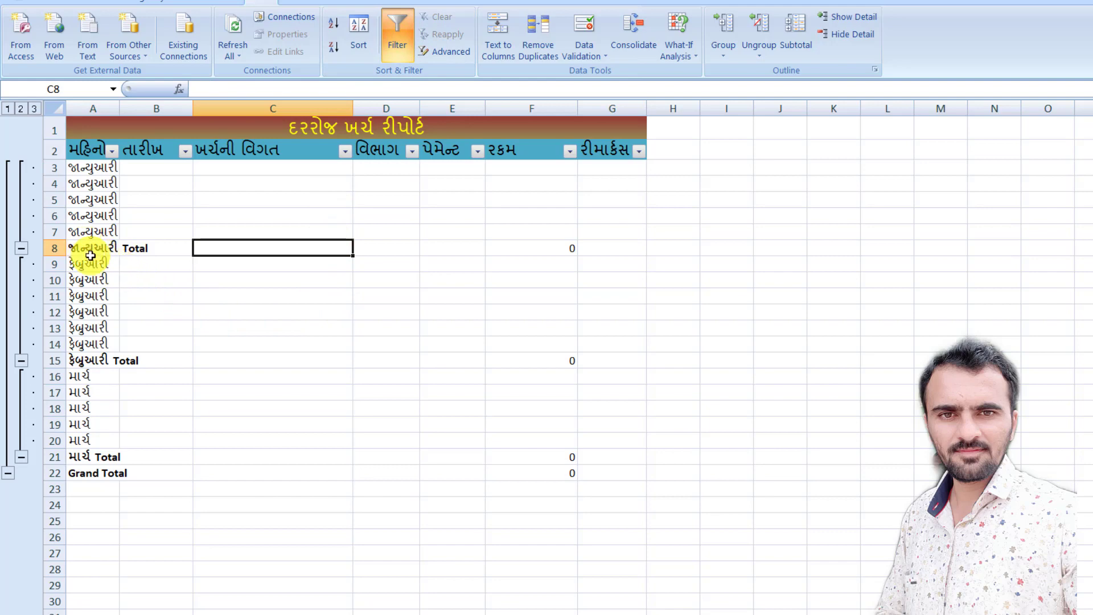
# Fill the જાન્યુઆરી total row A8:G8 with standard yellow and set its font colour to black.
pyautogui.moveTo(128, 246); pyautogui.dragTo(595, 246)
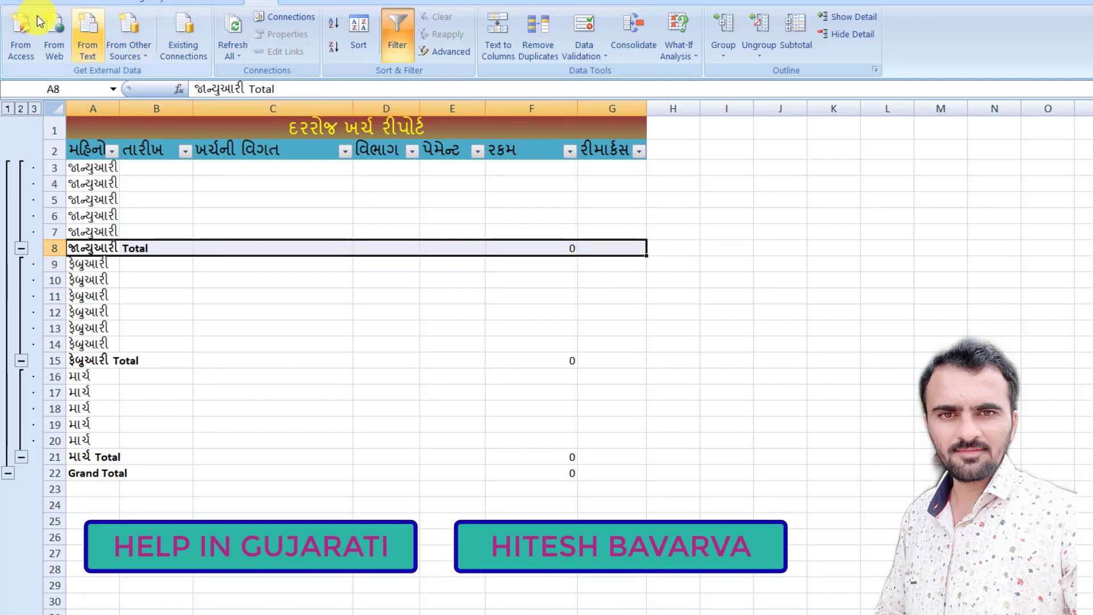
pyautogui.click(68, 2)
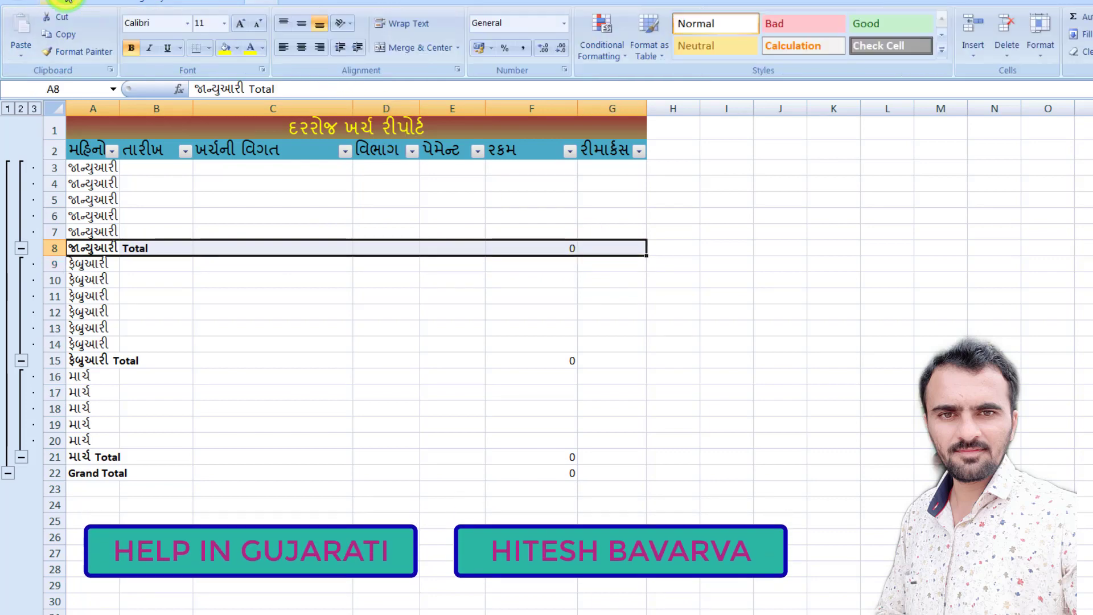
pyautogui.click(261, 48)
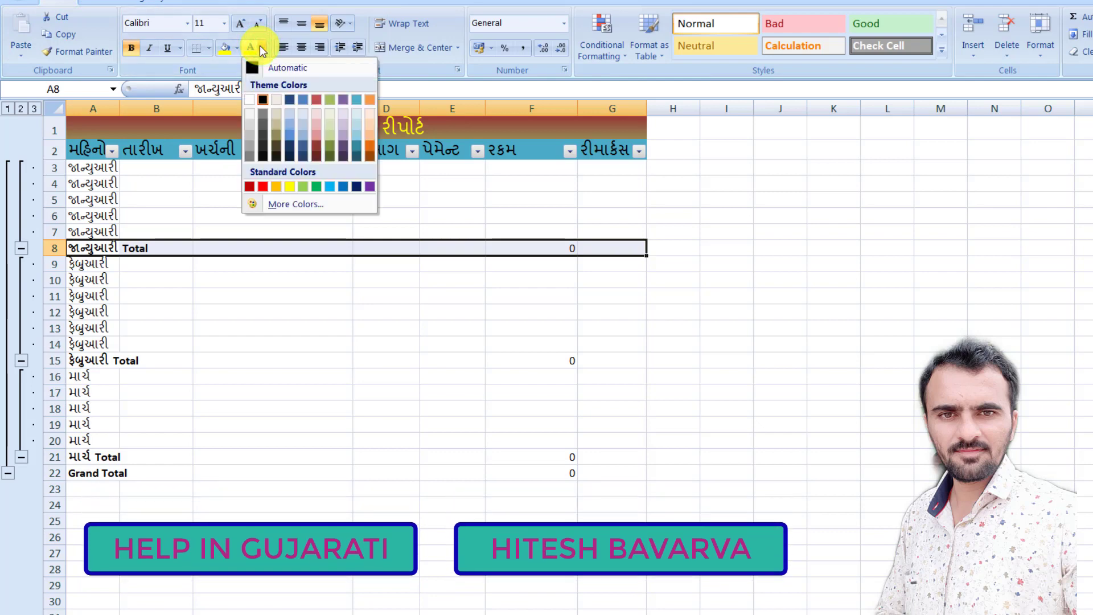
pyautogui.click(289, 185)
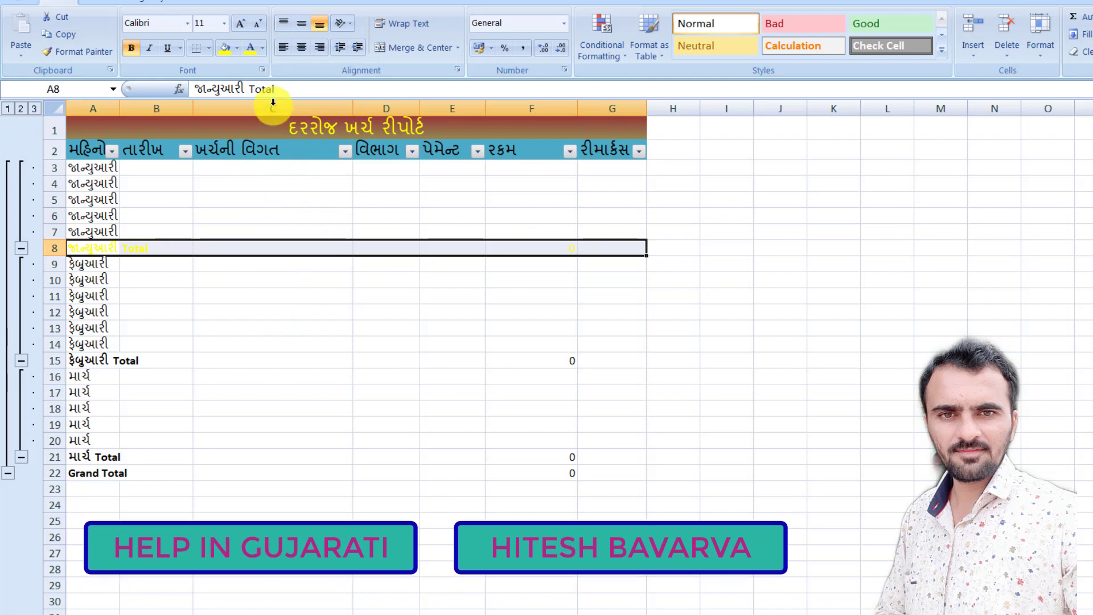
pyautogui.click(235, 46)
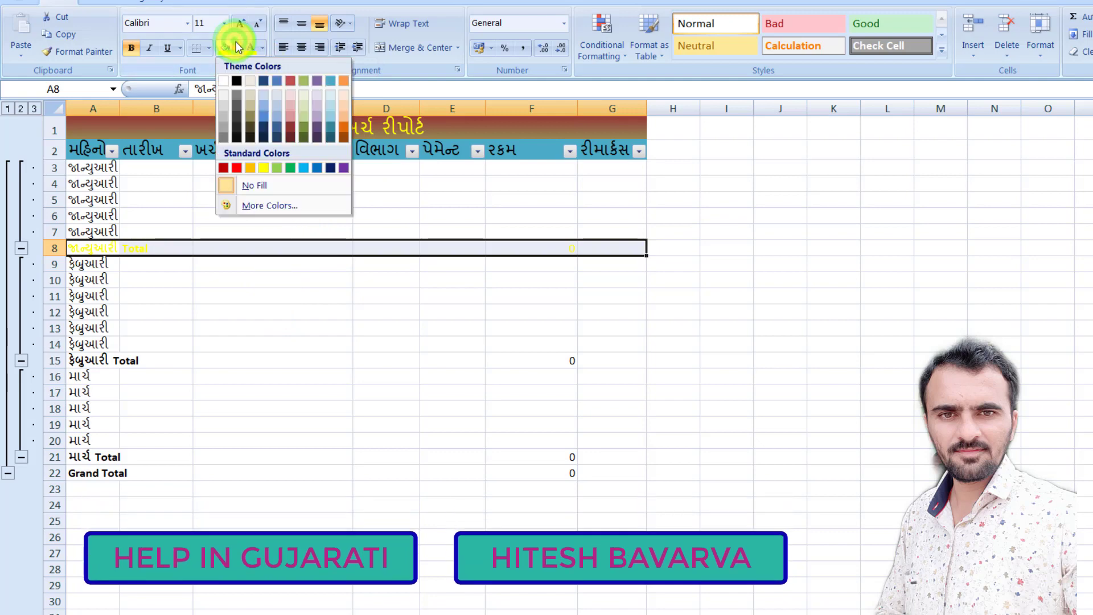
pyautogui.click(263, 168)
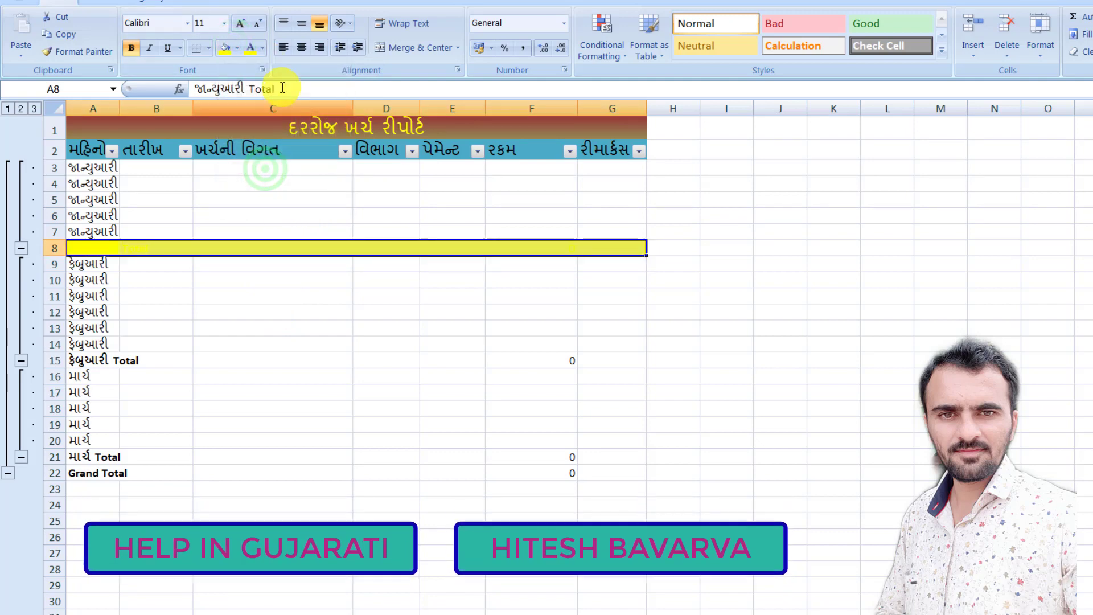
pyautogui.click(262, 48)
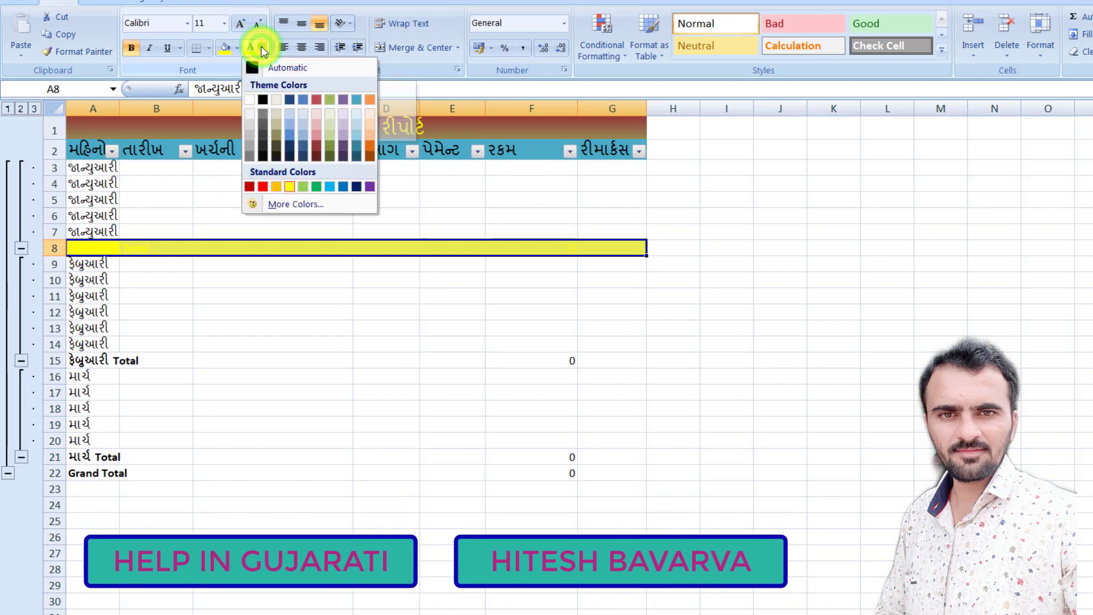
pyautogui.click(262, 99)
pyautogui.moveTo(210, 338); pyautogui.dragTo(209, 335)
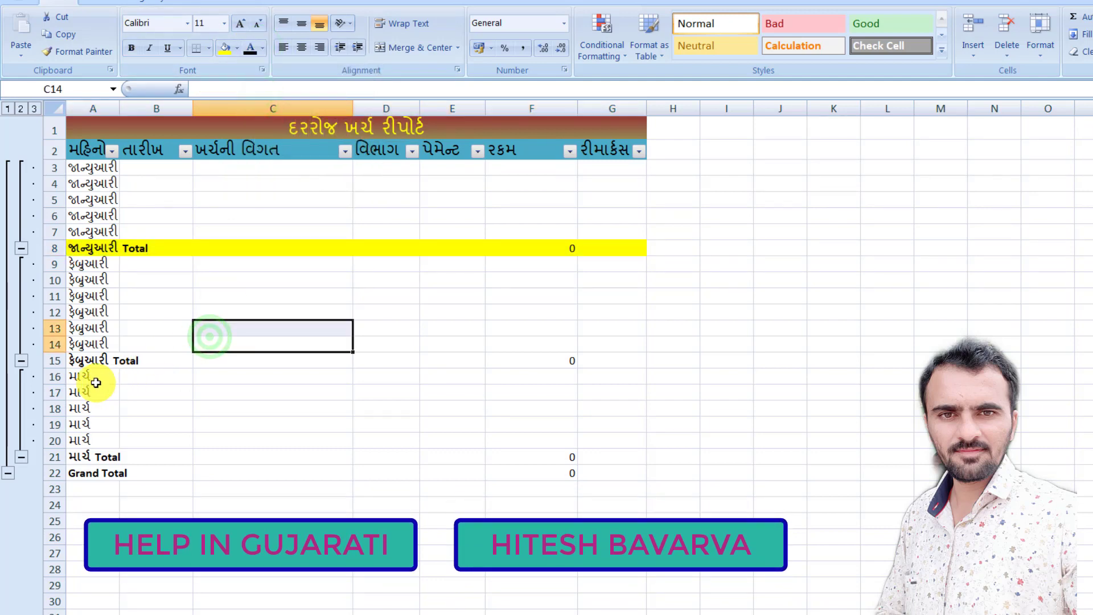
# Copy the formatting of A8:G8 with Format Painter onto the ફેબ્રુઆરી and માર્ચ total rows, 15 and 21.
pyautogui.click(153, 247)
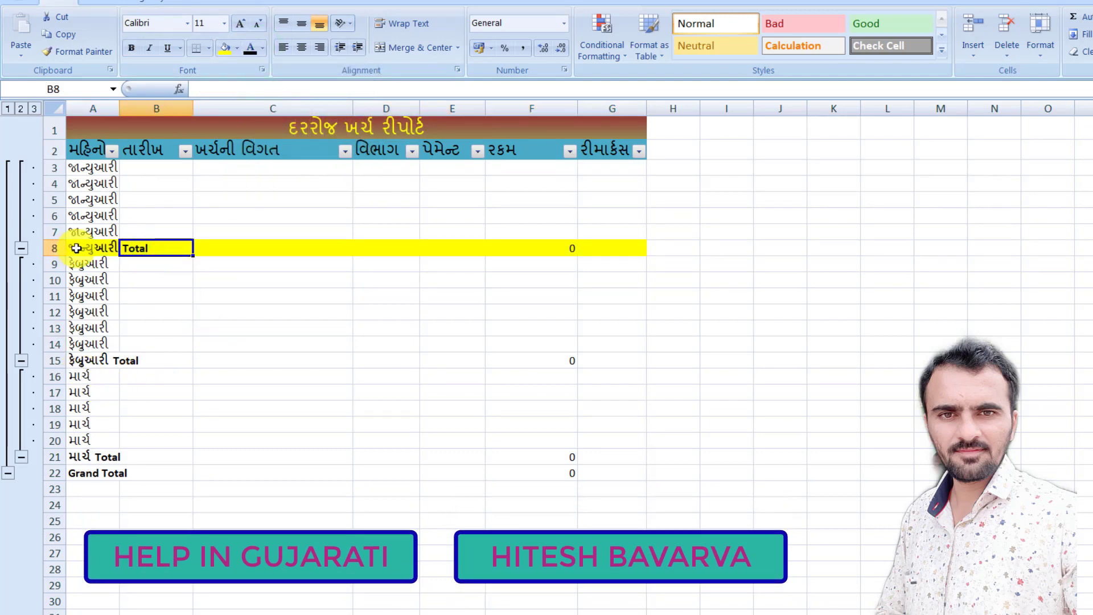
pyautogui.moveTo(77, 249); pyautogui.dragTo(596, 245)
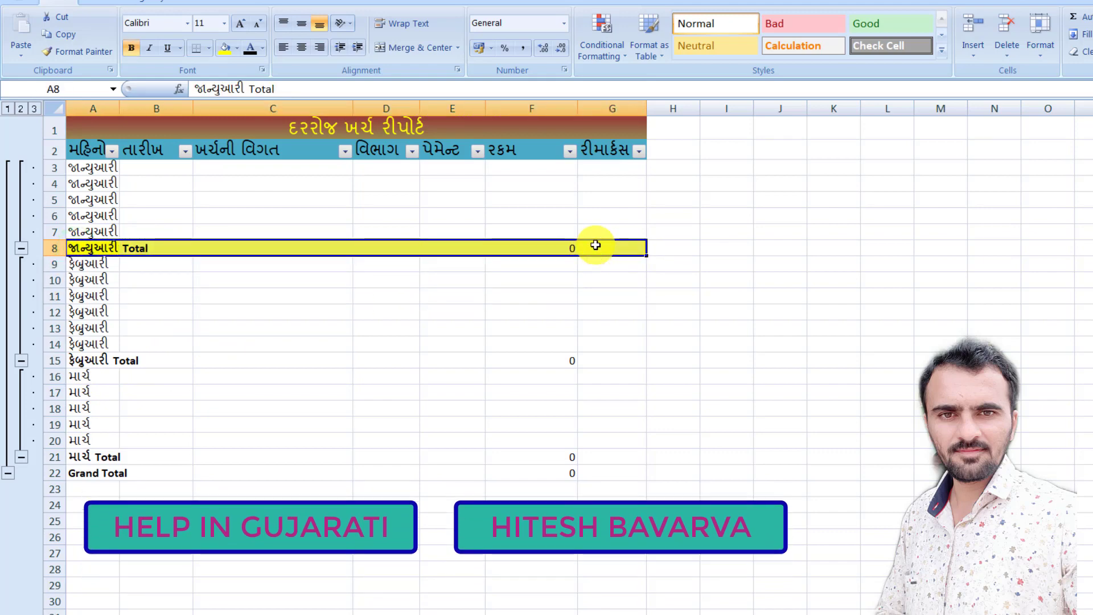
pyautogui.click(87, 54)
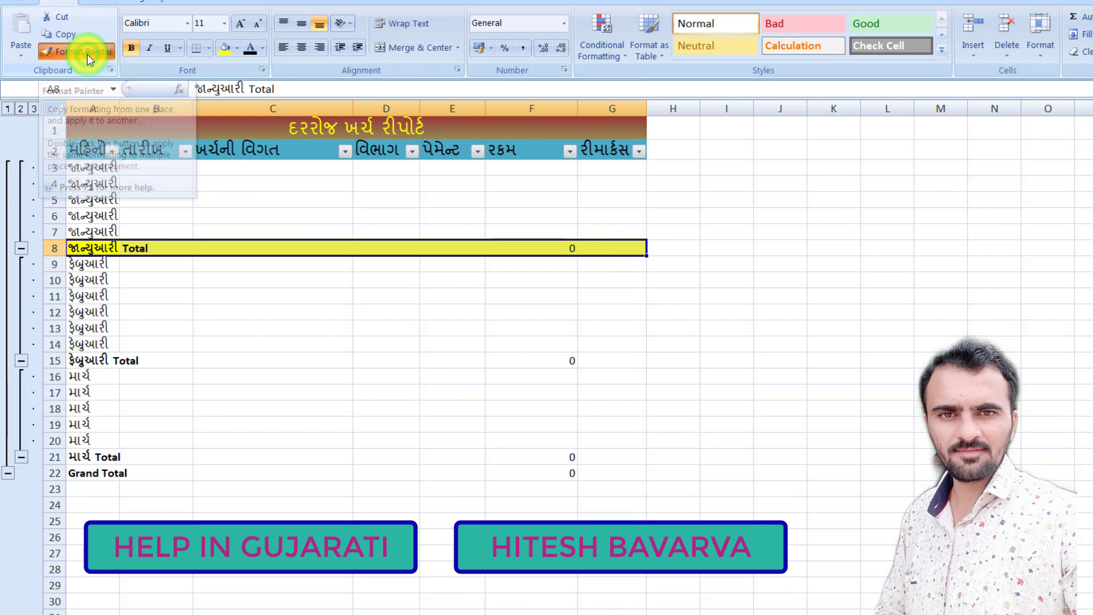
pyautogui.click(101, 360)
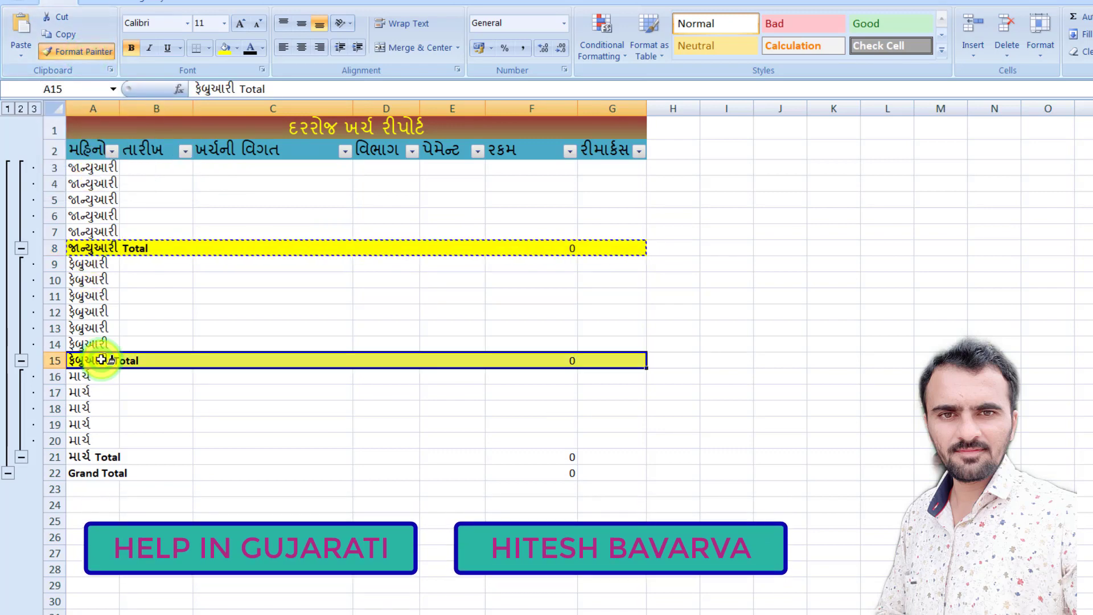
pyautogui.click(104, 458)
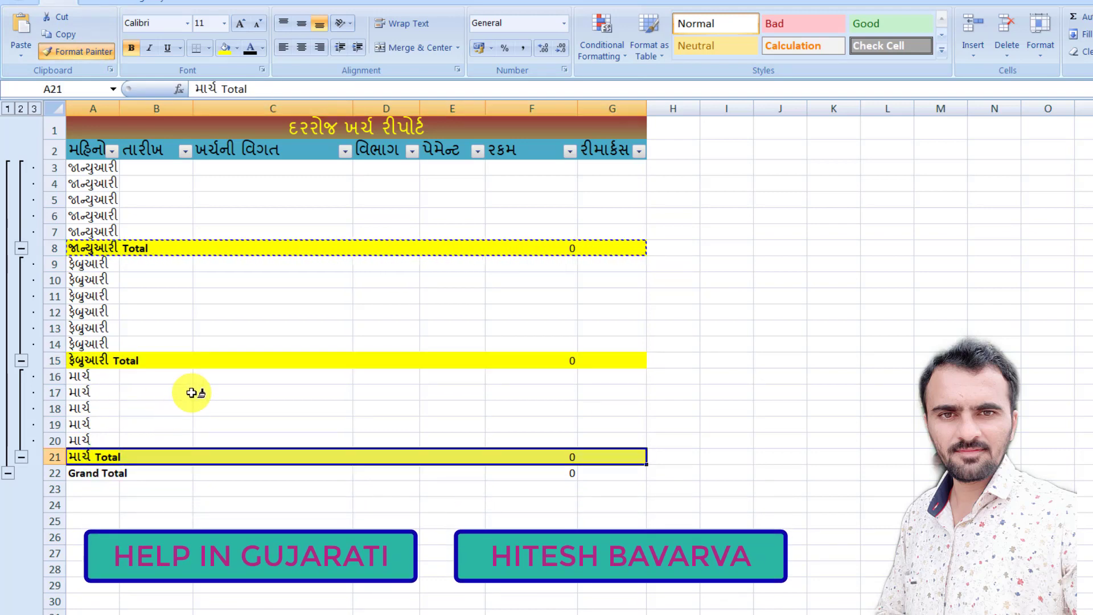
pyautogui.click(108, 49)
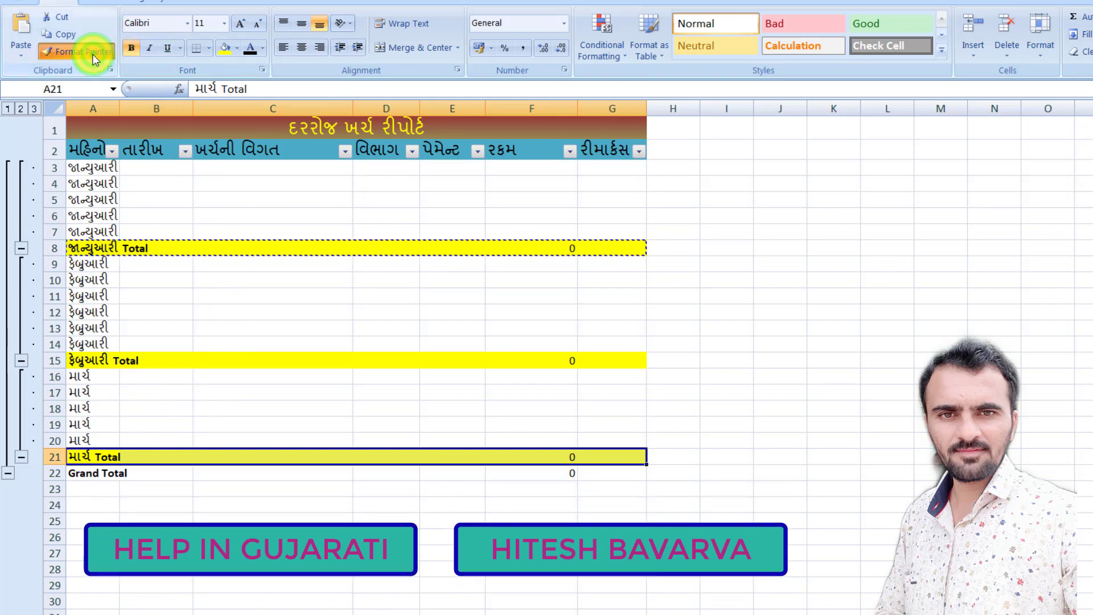
pyautogui.click(143, 187)
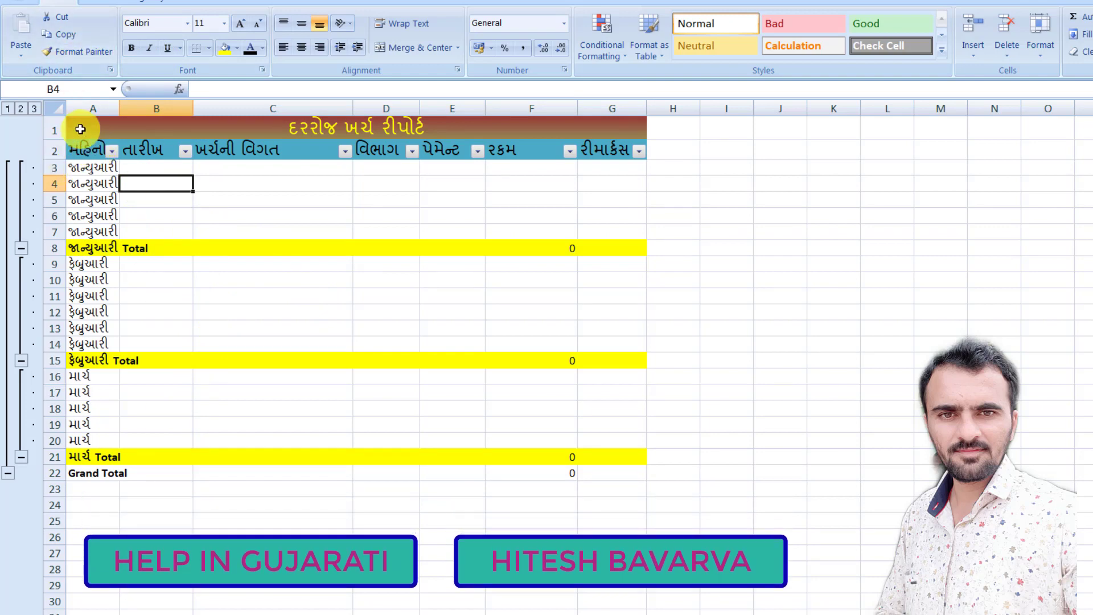
# Apply all borders to the whole report range A1:G22.
pyautogui.moveTo(86, 126); pyautogui.dragTo(166, 474)
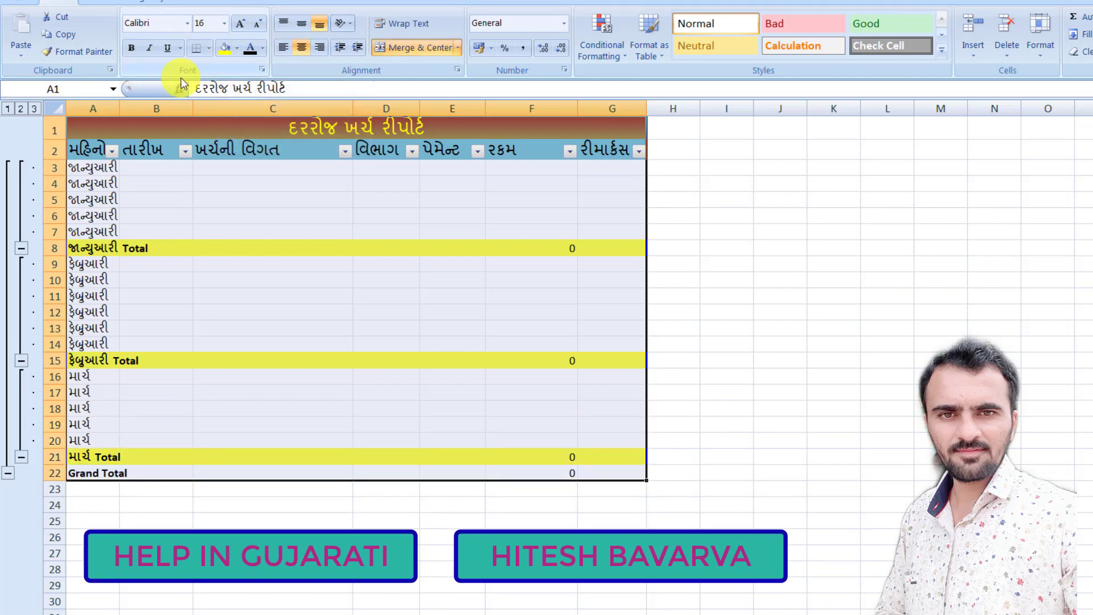
pyautogui.click(208, 50)
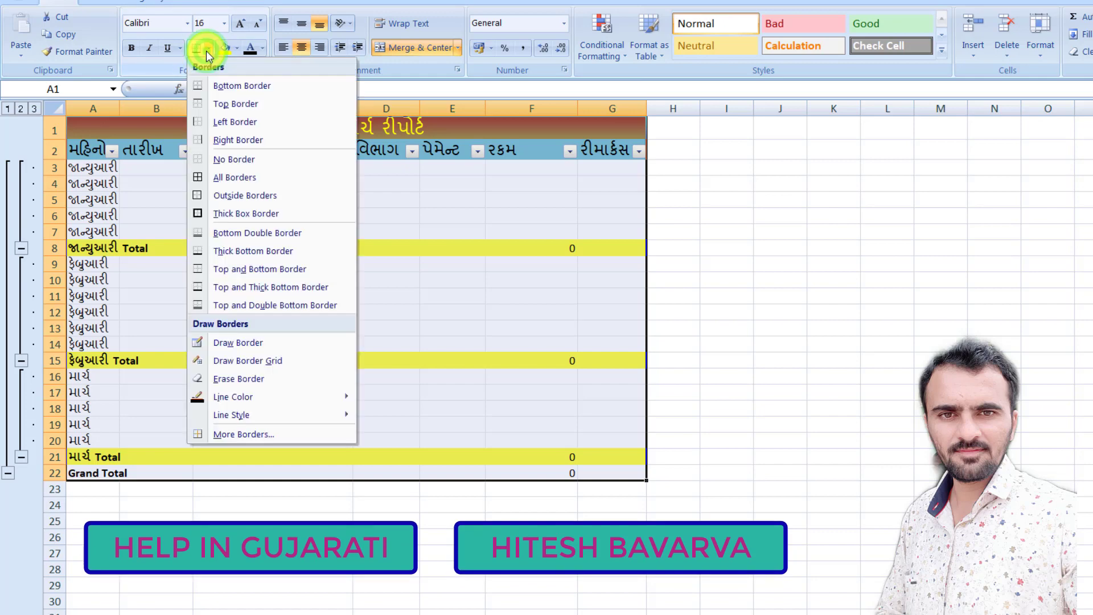
pyautogui.click(239, 180)
pyautogui.click(291, 251)
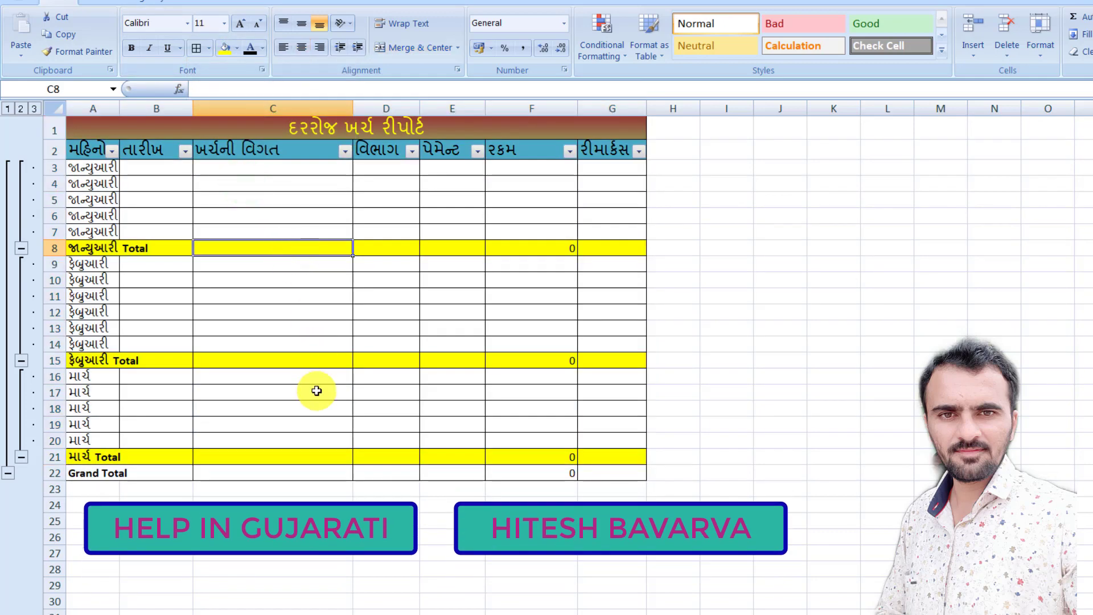
# Fill the Grand Total row A22:G22 with the standard orange colour.
pyautogui.moveTo(107, 481); pyautogui.dragTo(617, 473)
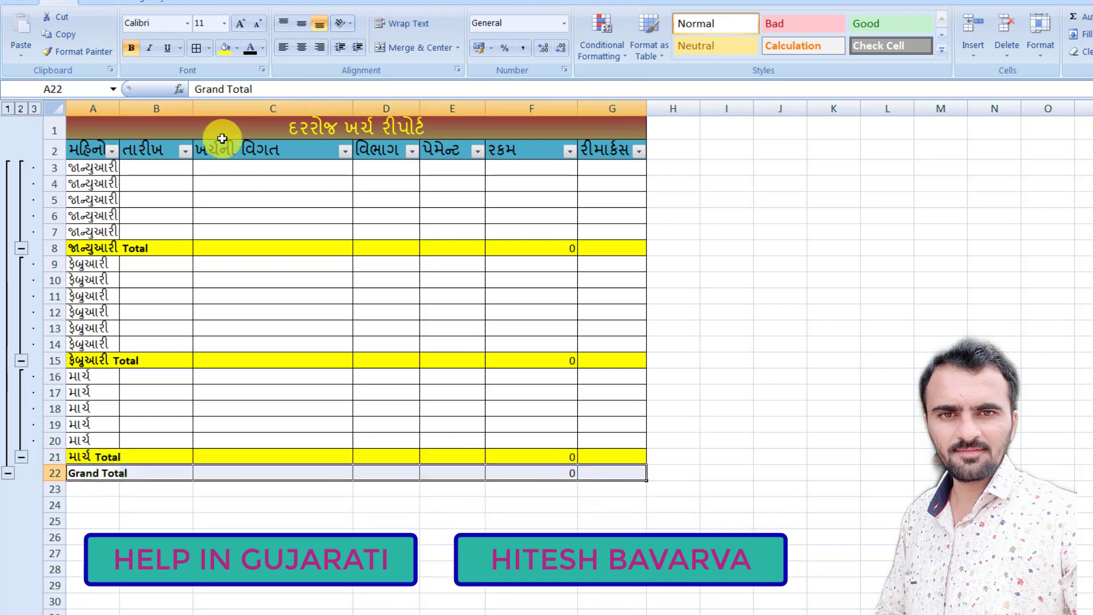
pyautogui.click(237, 52)
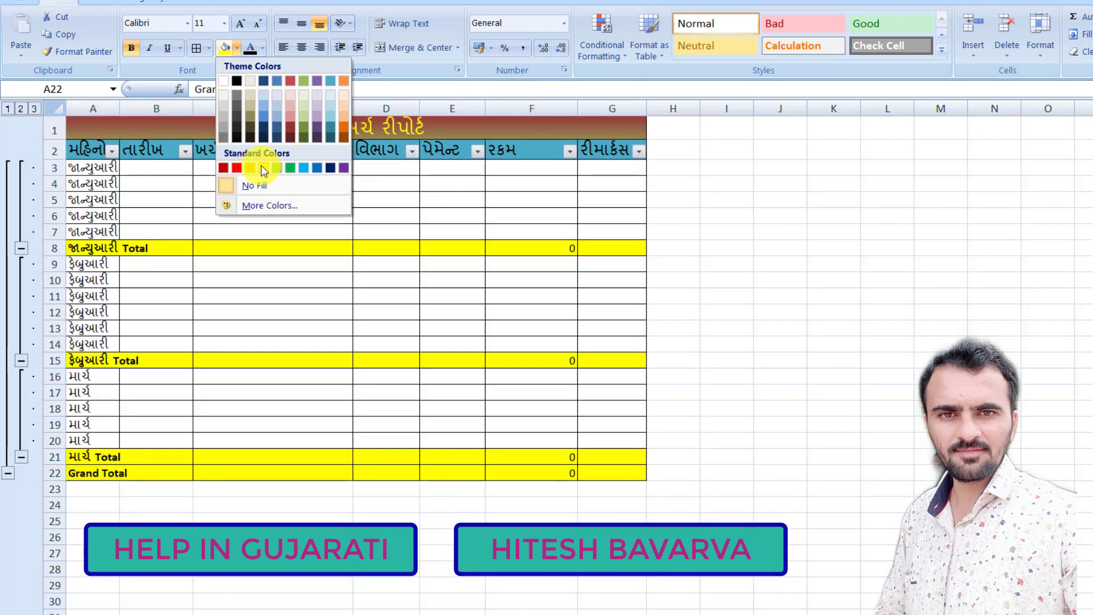
pyautogui.click(251, 168)
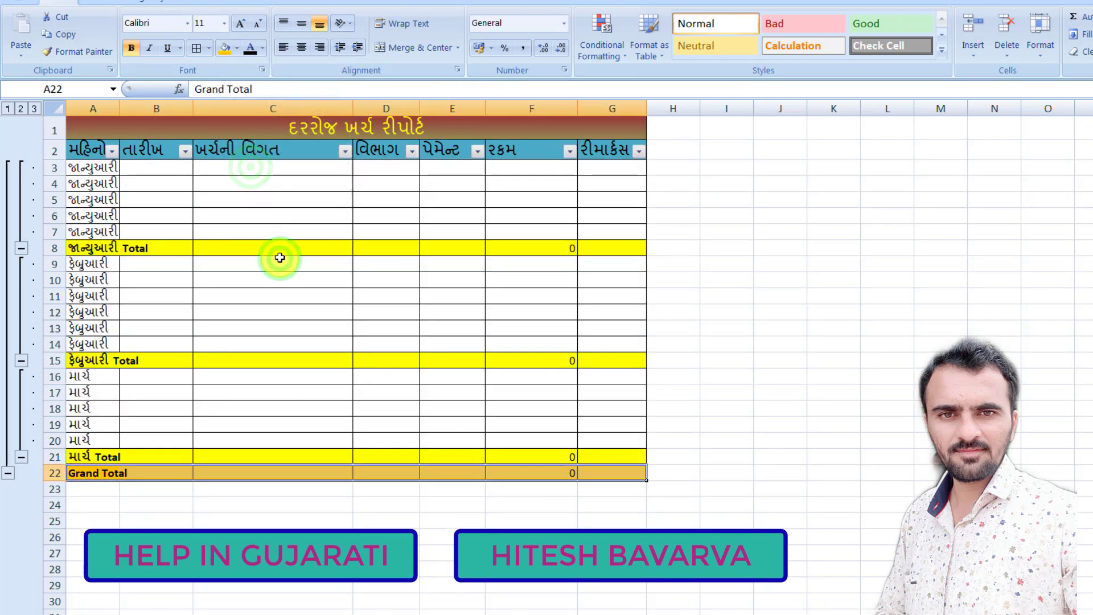
pyautogui.click(281, 265)
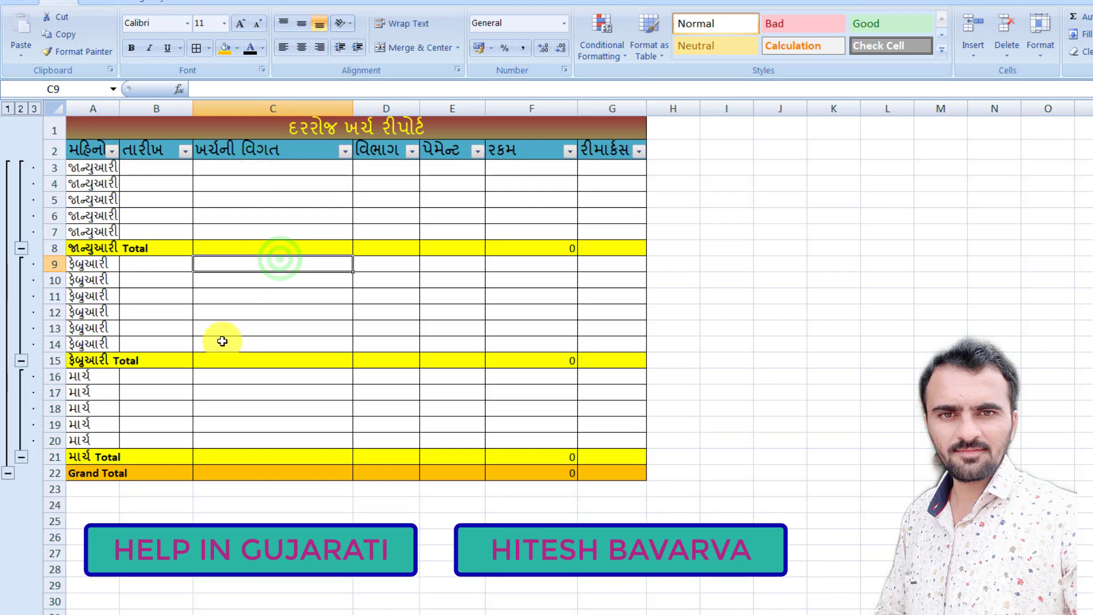
# Format the તારીખ column B as a date of type 14/03/01 with the English (U.K.) locale.
pyautogui.click(175, 104)
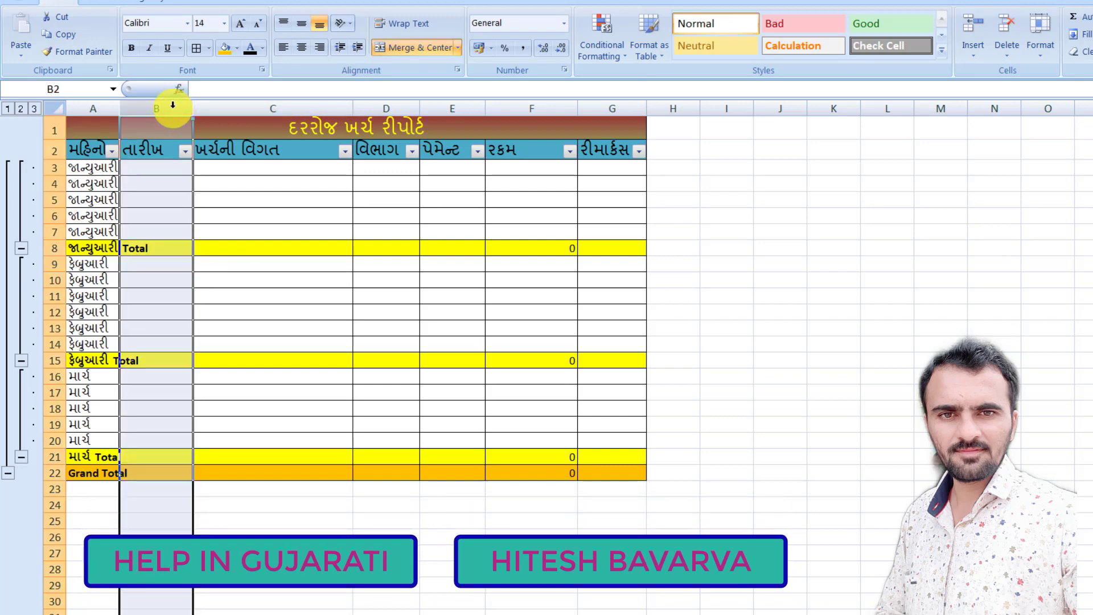
pyautogui.click(565, 26)
pyautogui.click(517, 427)
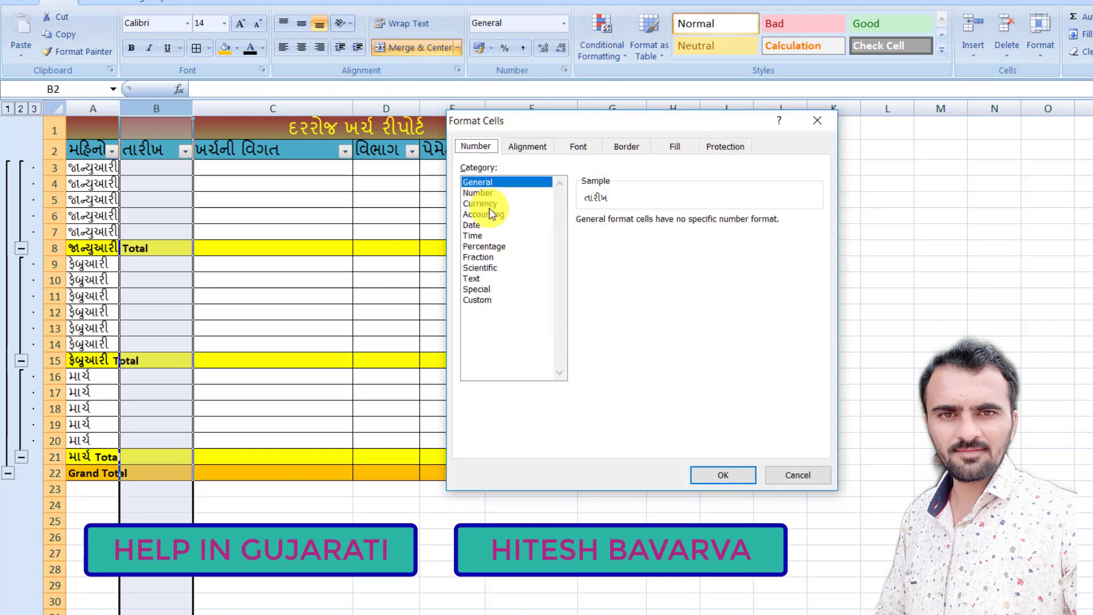
pyautogui.click(477, 225)
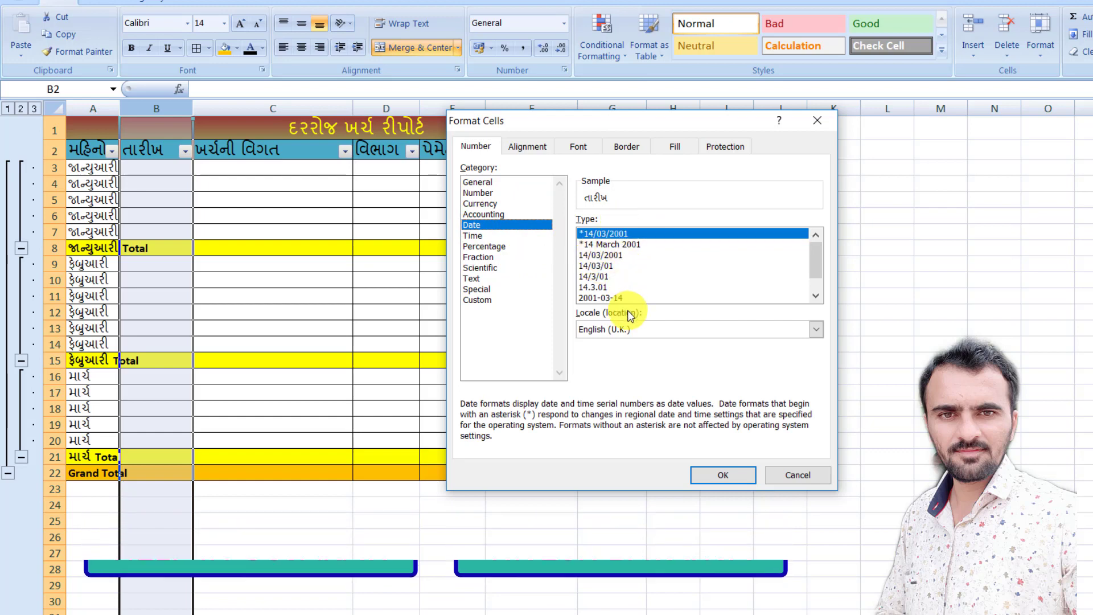
pyautogui.click(601, 267)
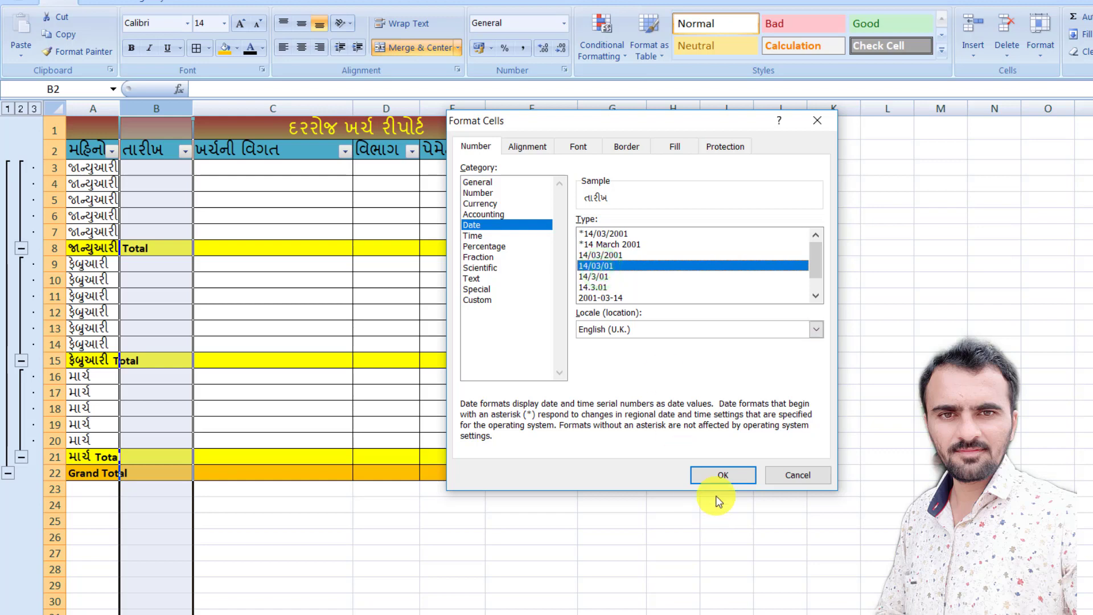
pyautogui.click(718, 476)
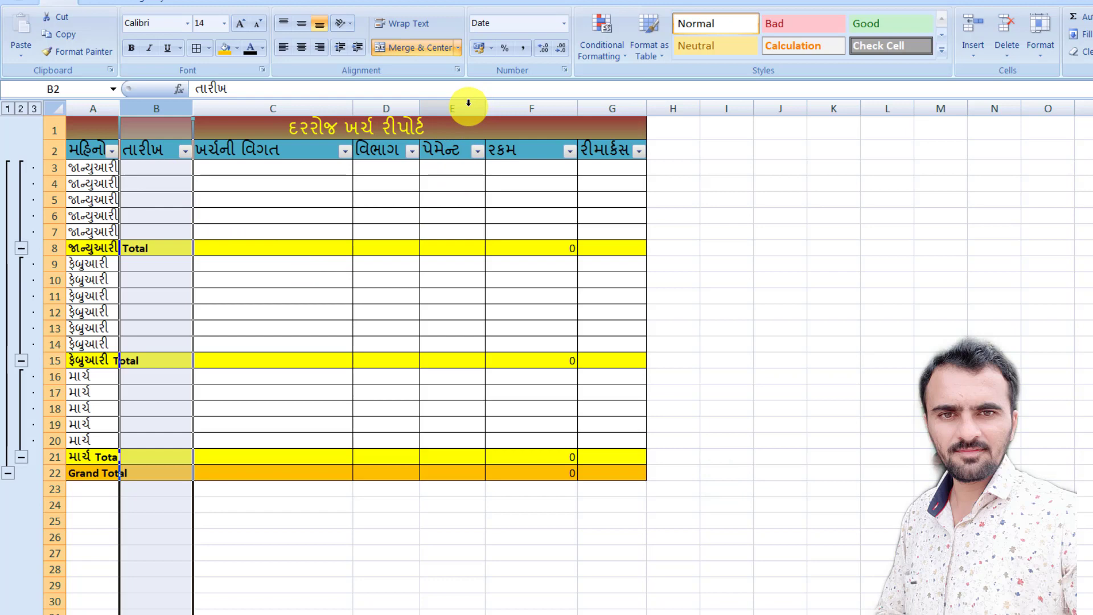
# Format the રકમ column F as currency with 0 decimal places and the ₹ English (India) symbol.
pyautogui.click(543, 108)
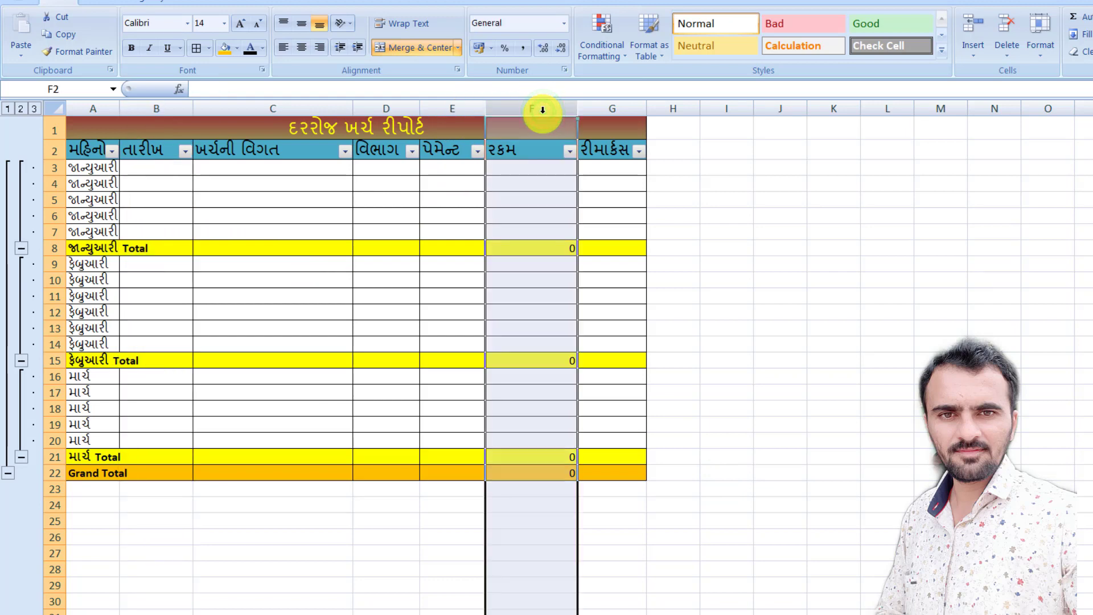
pyautogui.click(563, 23)
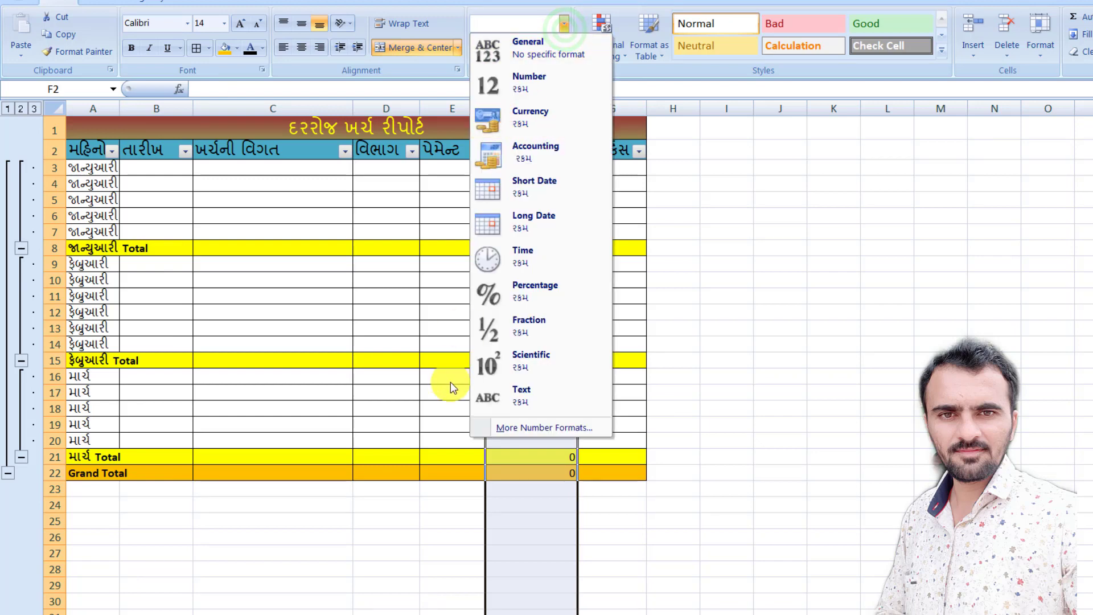
pyautogui.click(561, 428)
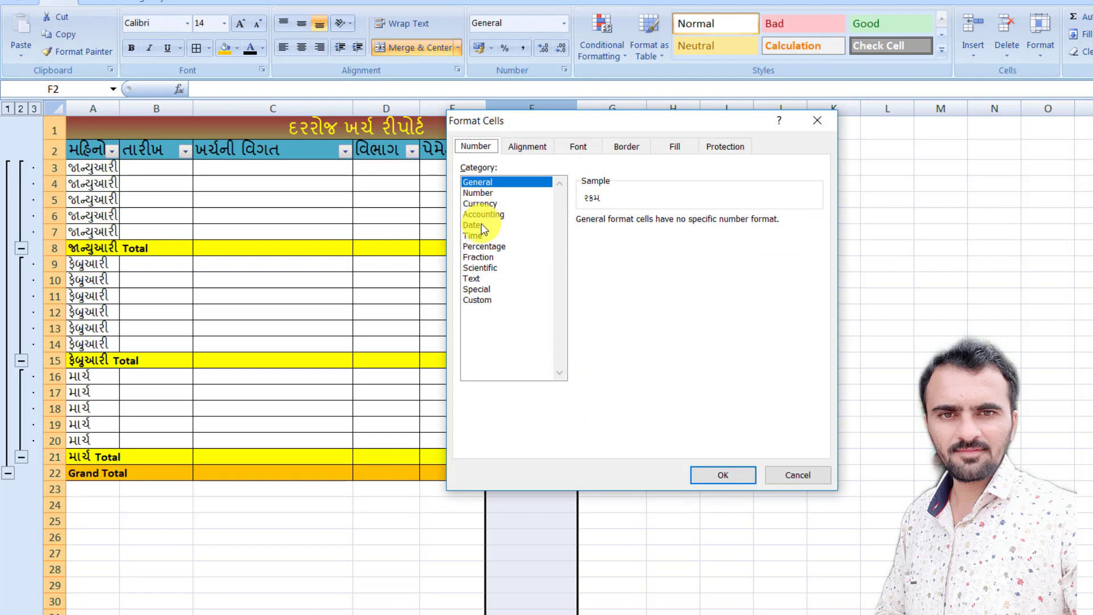
pyautogui.click(481, 204)
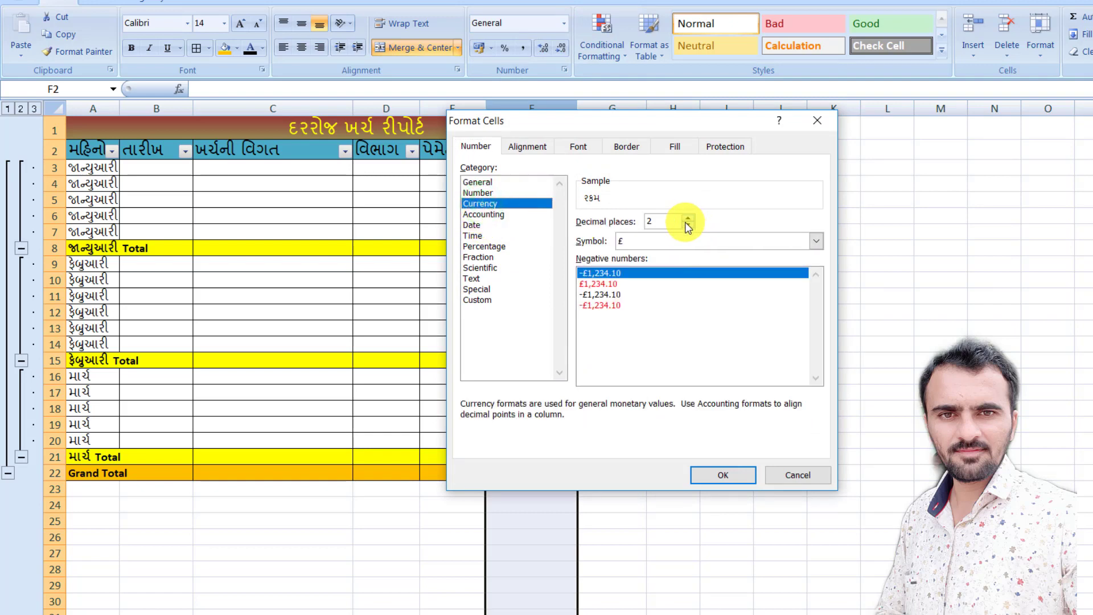
pyautogui.click(688, 225)
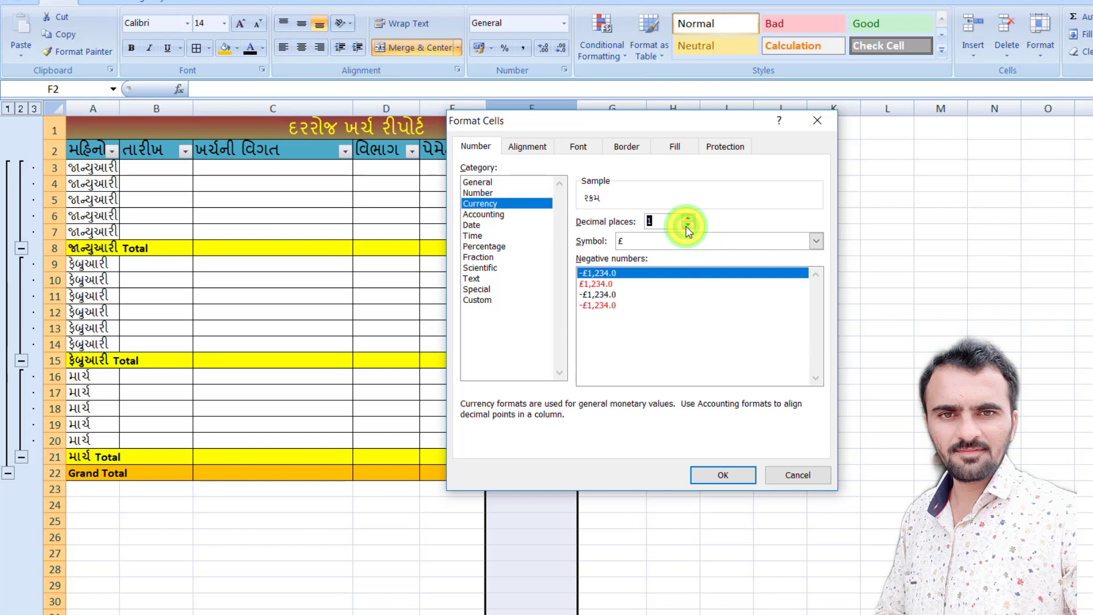
pyautogui.click(687, 226)
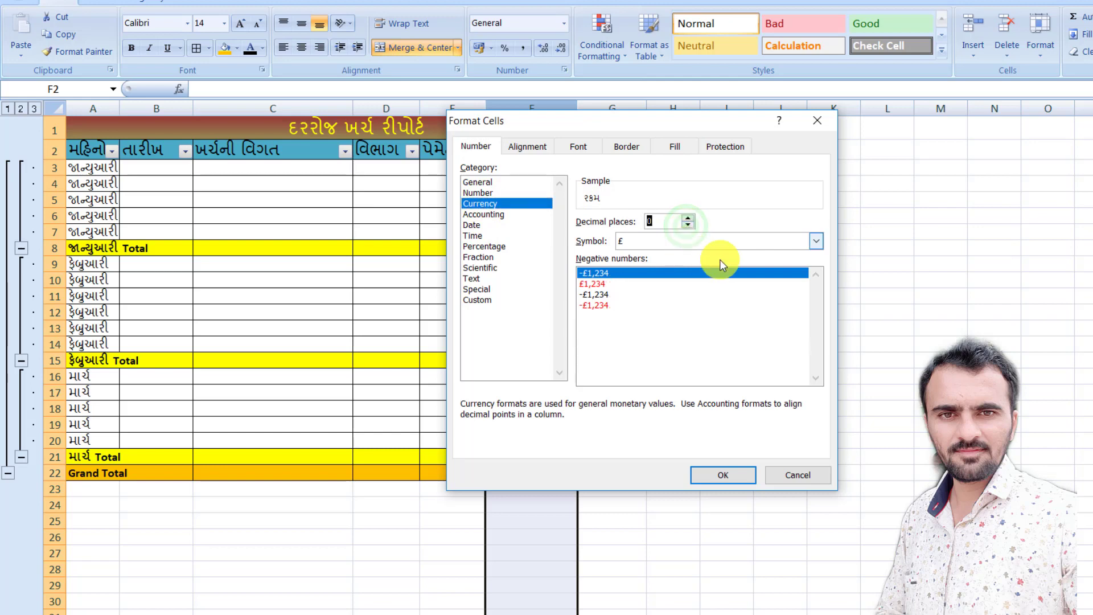
pyautogui.click(816, 240)
pyautogui.scroll(-15, 726, 285)
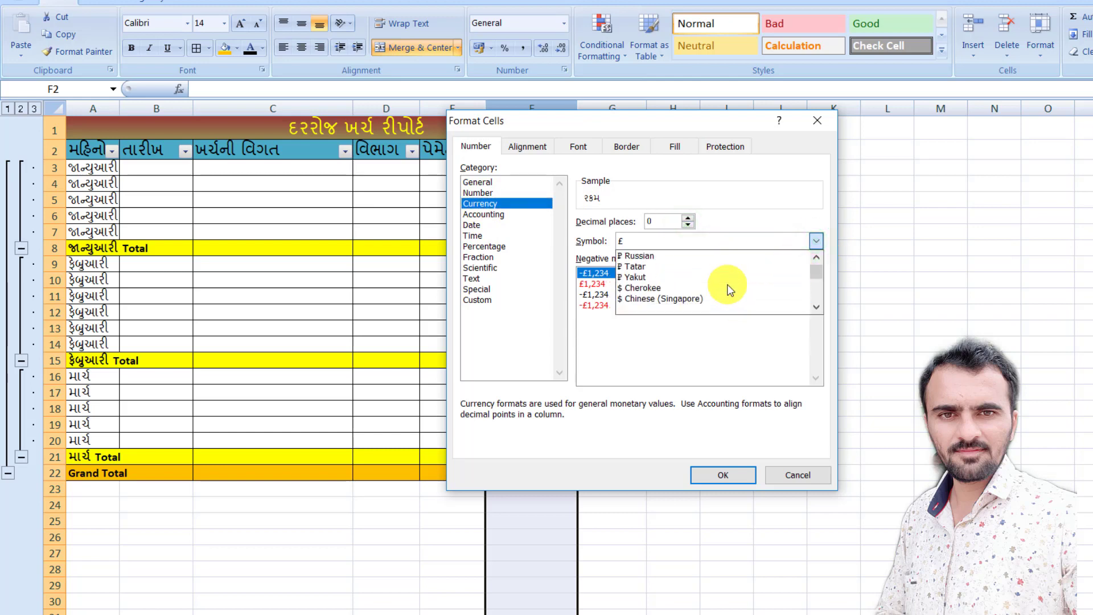
pyautogui.scroll(-10, 722, 285)
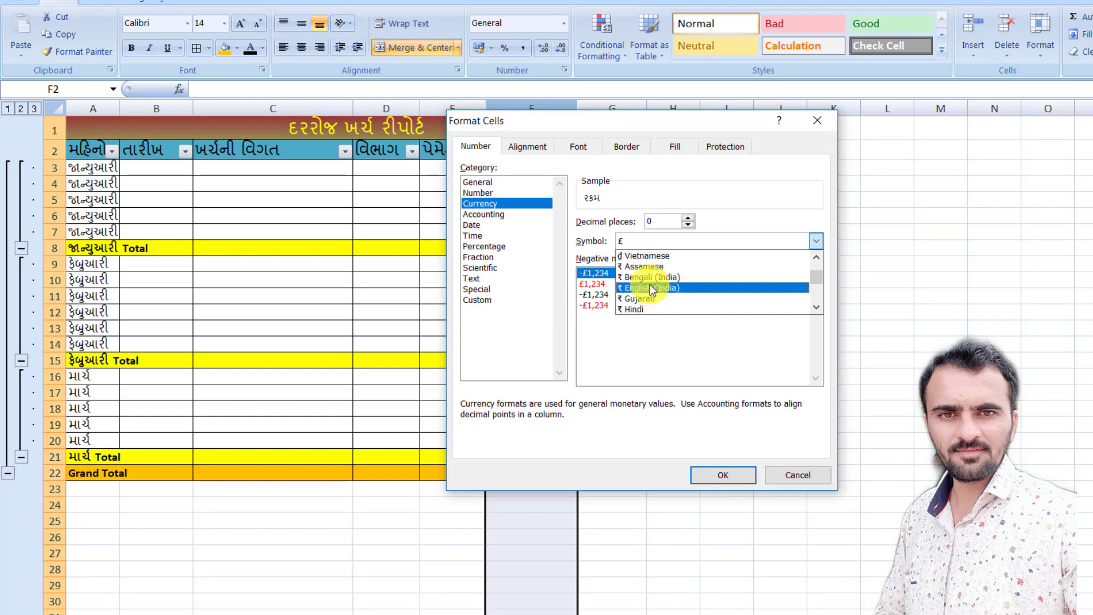
pyautogui.click(644, 285)
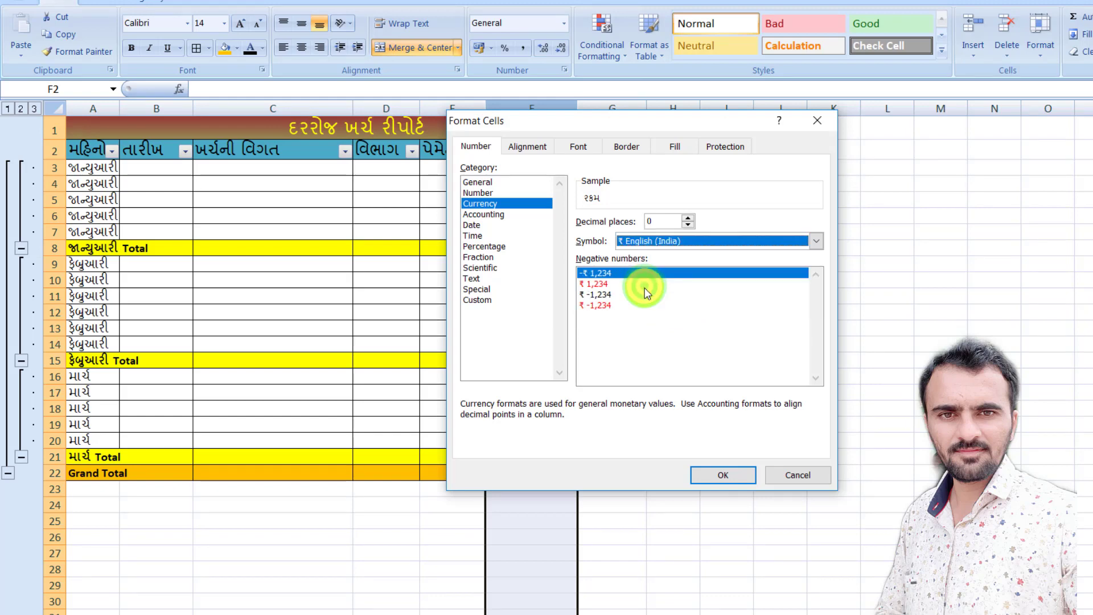
pyautogui.click(708, 476)
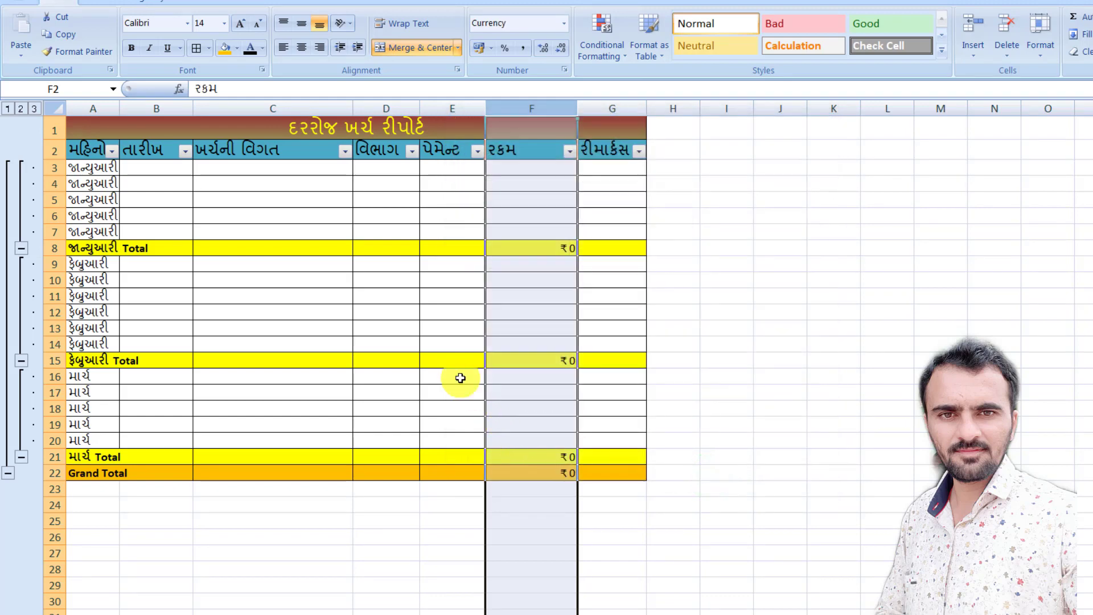
pyautogui.click(416, 360)
# Enter the date ૧/૧/૨૦૨૦ in the first જાન્યુઆરી row, cell B3.
pyautogui.click(145, 168)
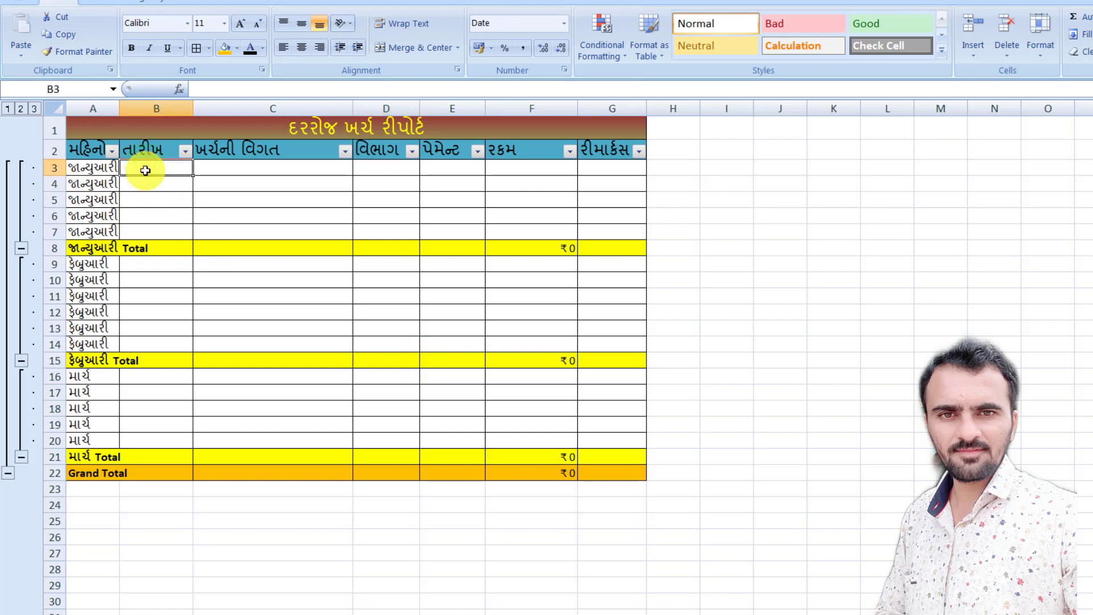
pyautogui.write('૧/૧/૨૦૨૦')
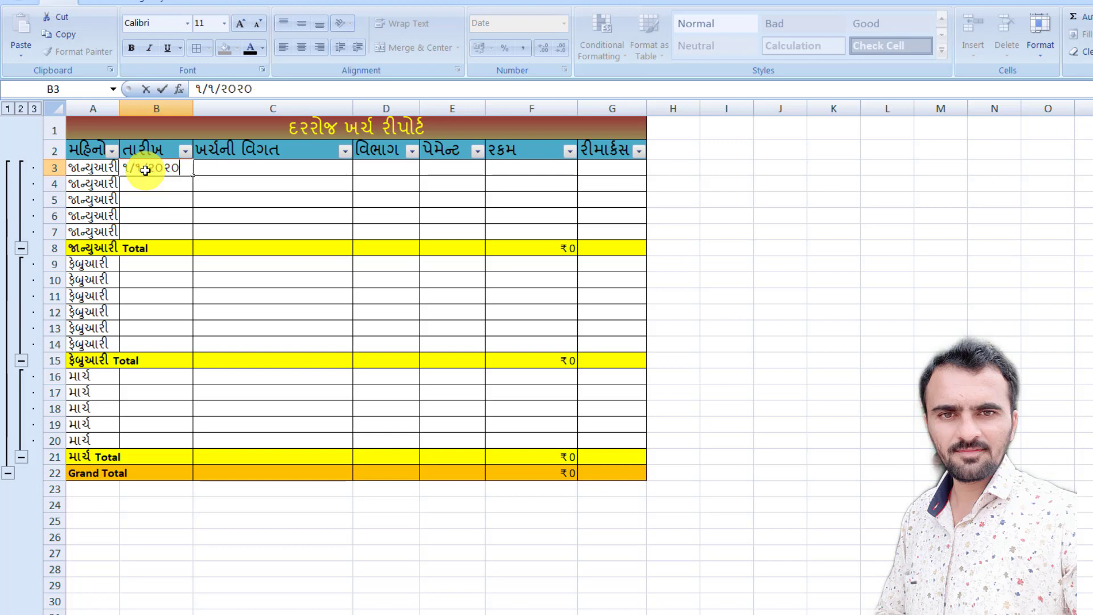
pyautogui.press('Tab')
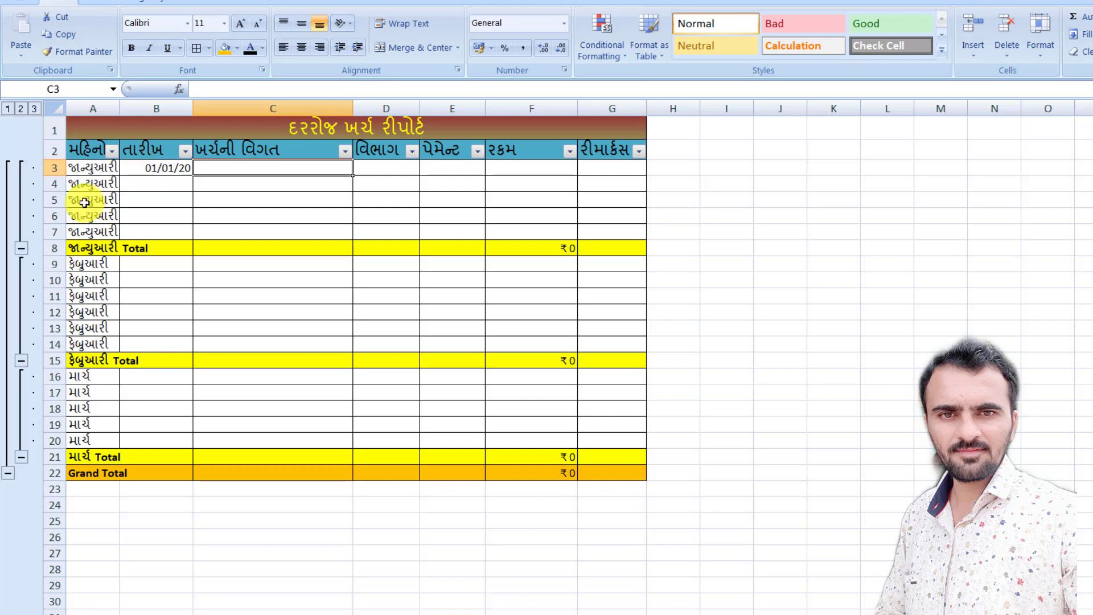
# Set the જાન્યુઆરી rows A3:G7 to font size 13 and auto-fit column A's width.
pyautogui.moveTo(82, 165); pyautogui.dragTo(608, 233)
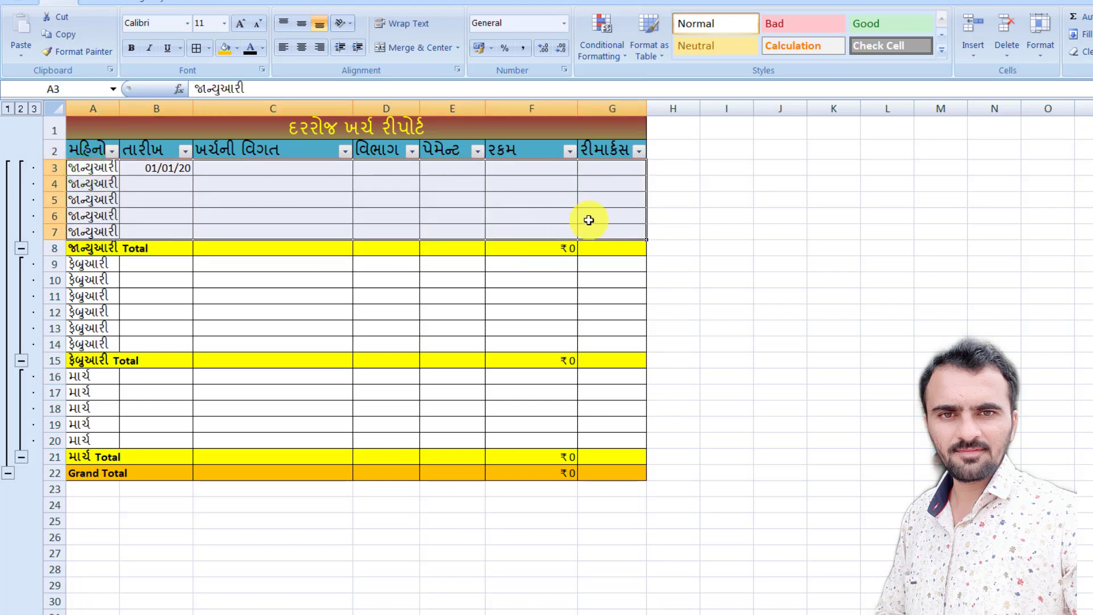
pyautogui.click(214, 25)
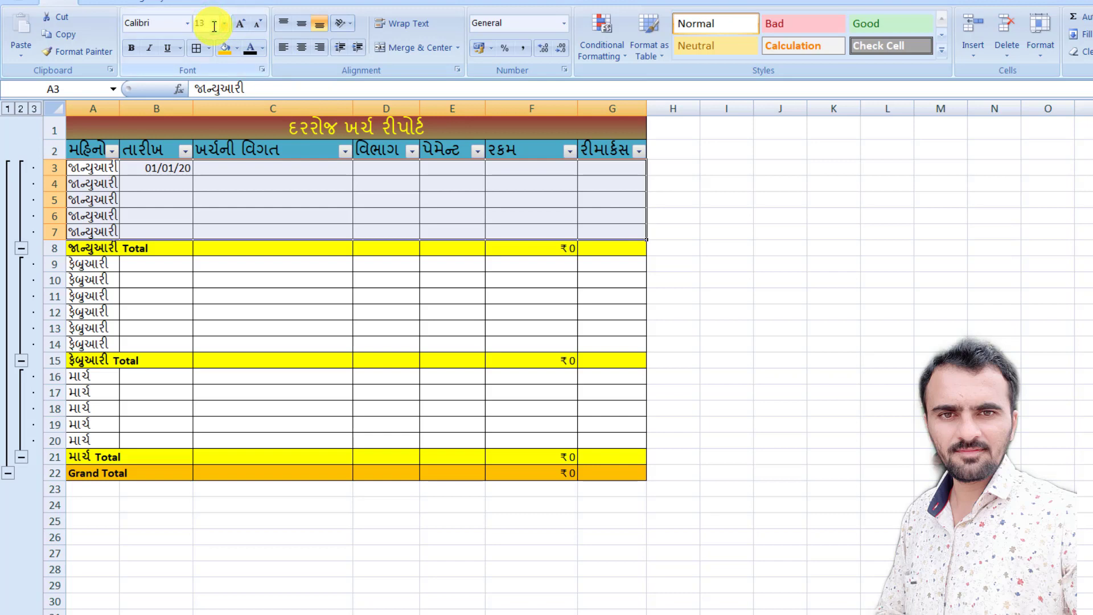
pyautogui.write('13')
pyautogui.press('Return')
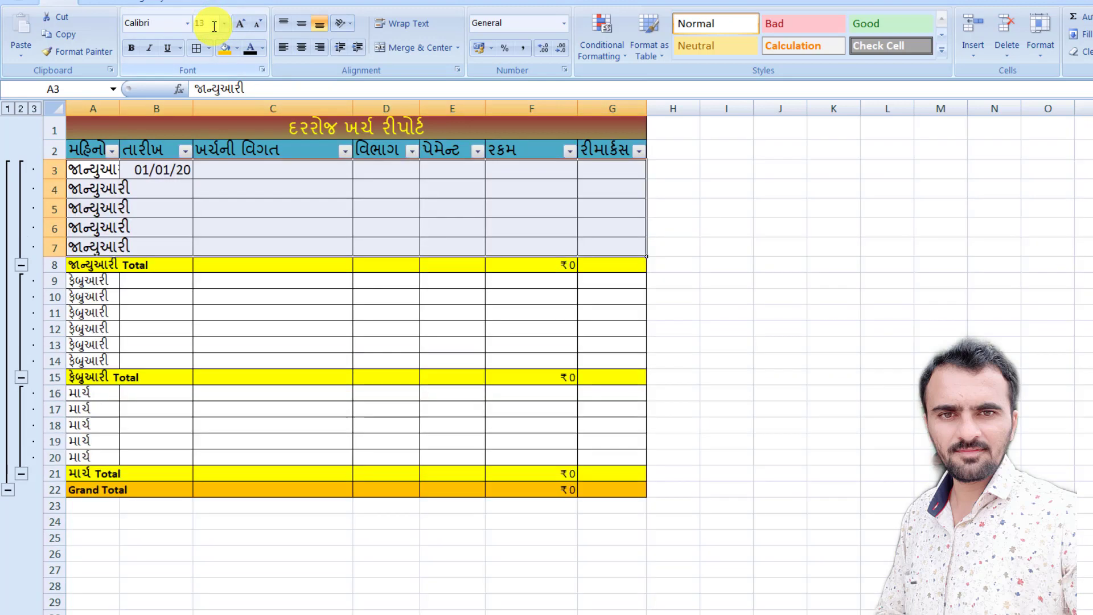
pyautogui.doubleClick(119, 108)
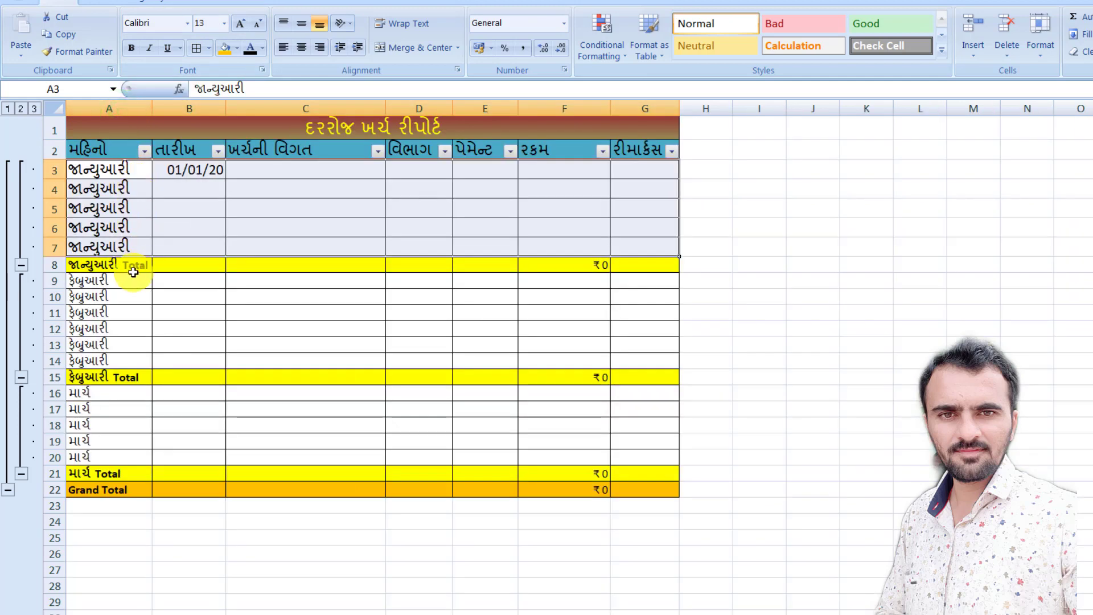
# Set the ફેબ્રુઆરી rows A9:G14 to font size 13.
pyautogui.moveTo(127, 284); pyautogui.dragTo(631, 362)
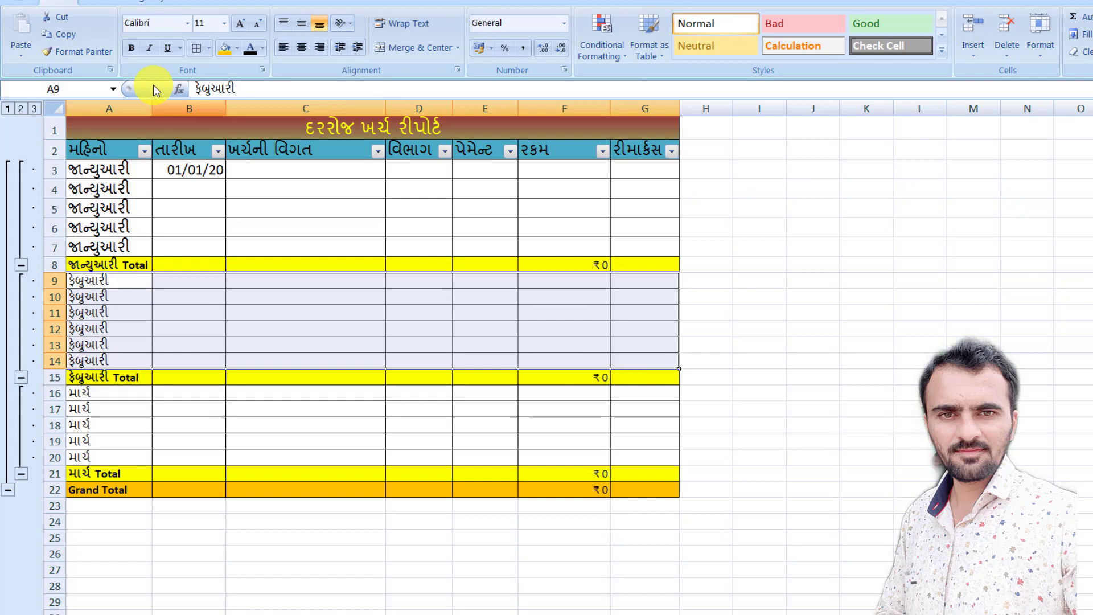
pyautogui.click(210, 23)
pyautogui.write('1')
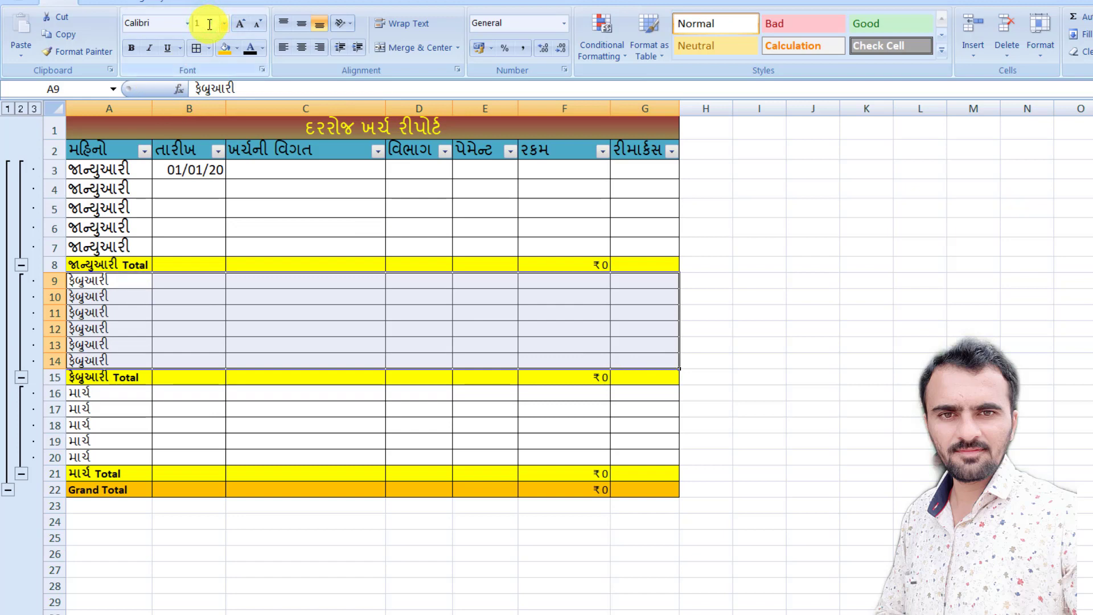
pyautogui.write('3')
pyautogui.press('Return')
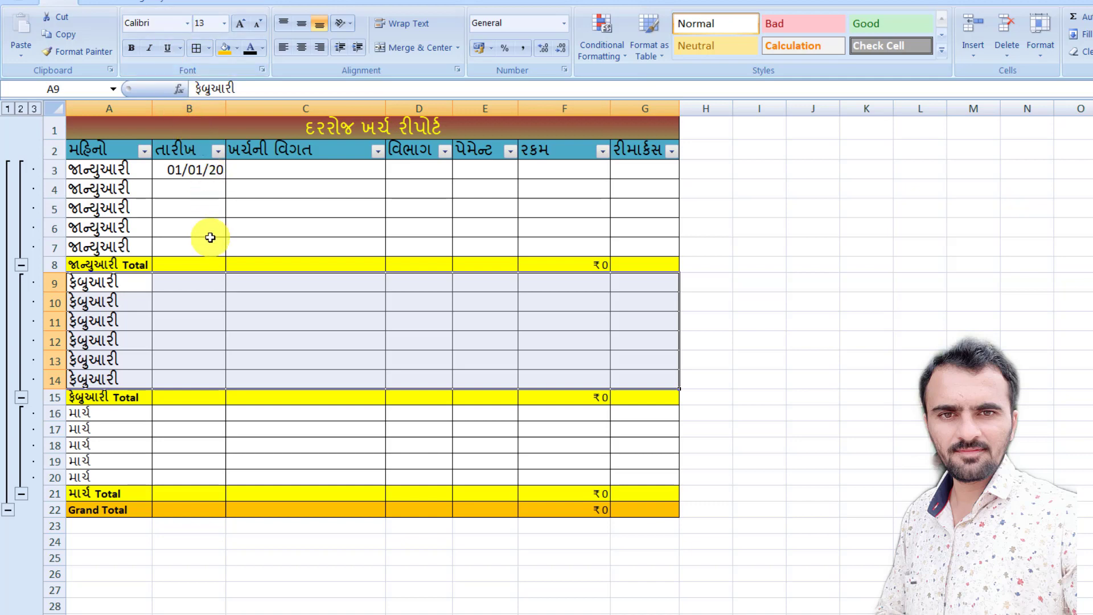
# Set the માર્ચ rows A16:G20 to font size 13.
pyautogui.moveTo(106, 413); pyautogui.dragTo(640, 479)
pyautogui.click(224, 23)
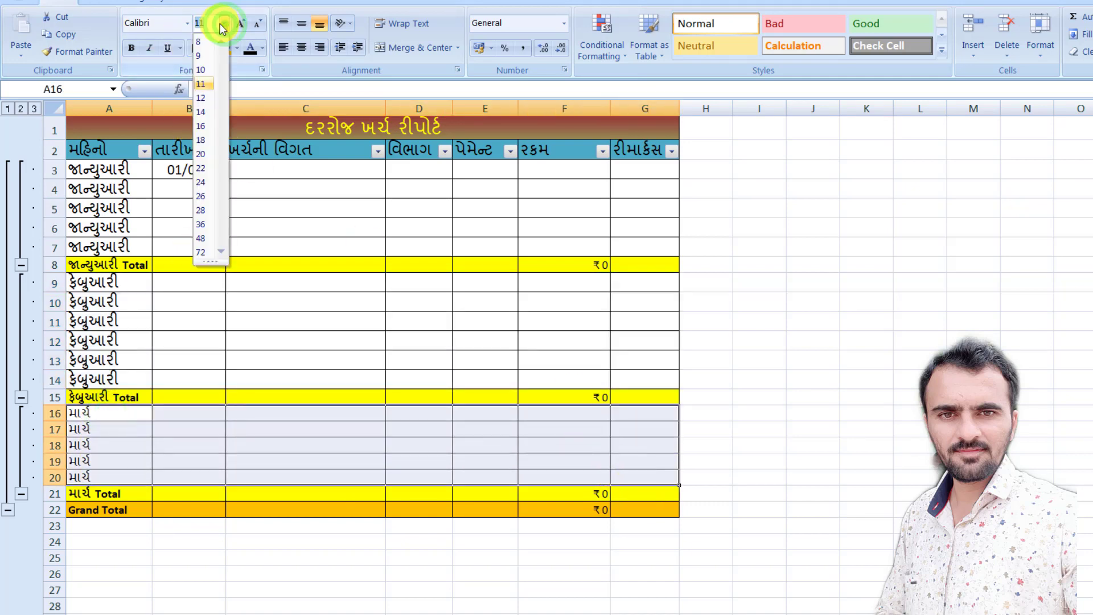
pyautogui.click(209, 105)
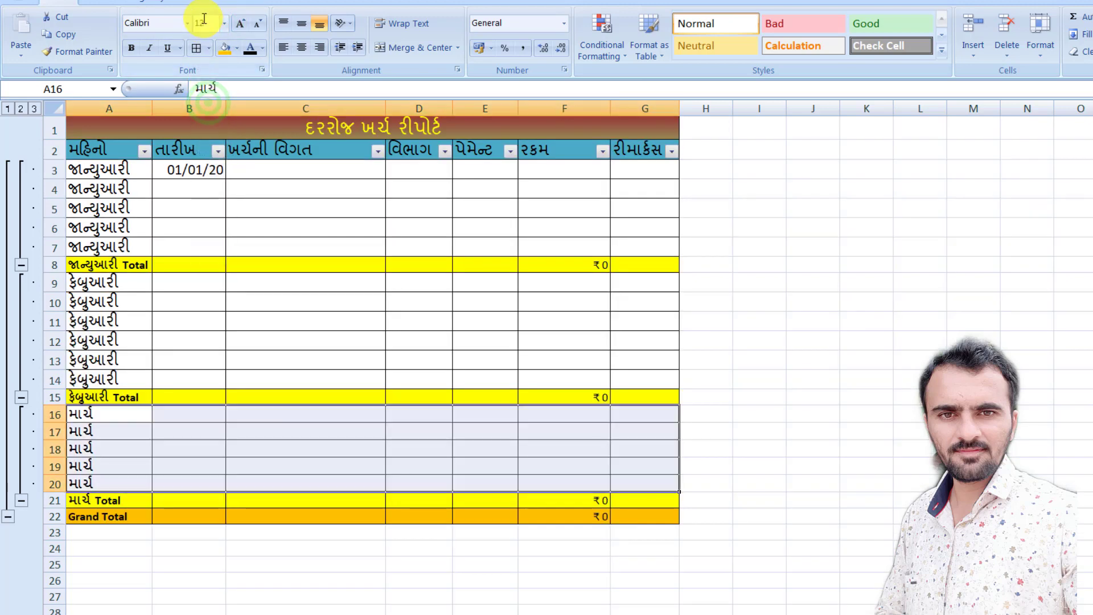
pyautogui.click(203, 23)
pyautogui.write('13')
pyautogui.press('Return')
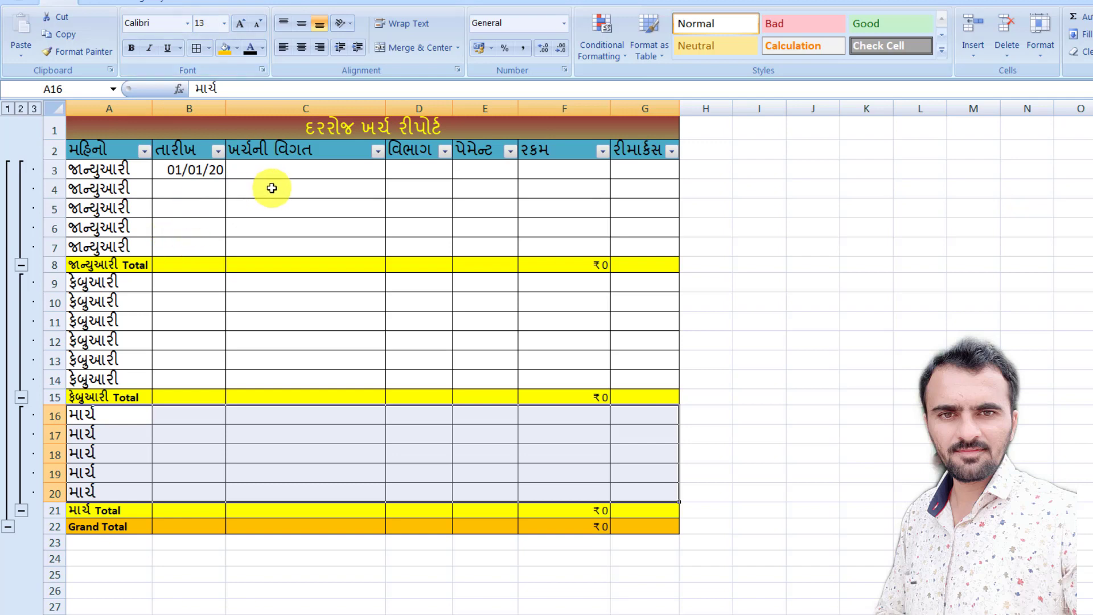
# Complete the row 3 expense with details નાસ્તાના, department પરચુરણ, payment રોકડ and amount ૨૫૦.
pyautogui.click(290, 170)
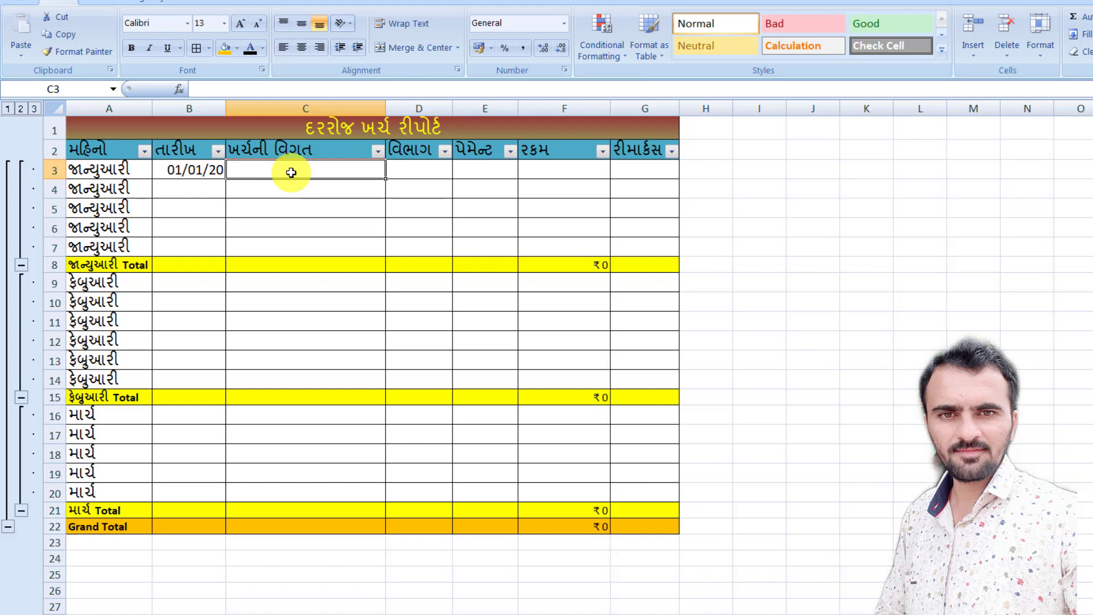
pyautogui.write('નાસ્ત')
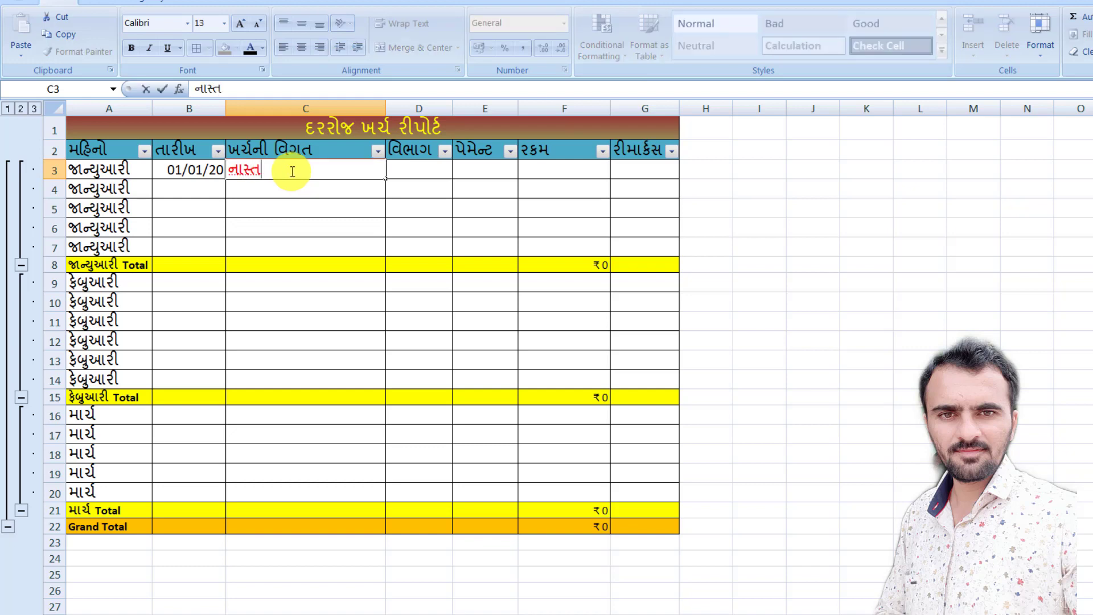
pyautogui.write(' ના')
pyautogui.press('Tab')
pyautogui.write('પરચુરણ')
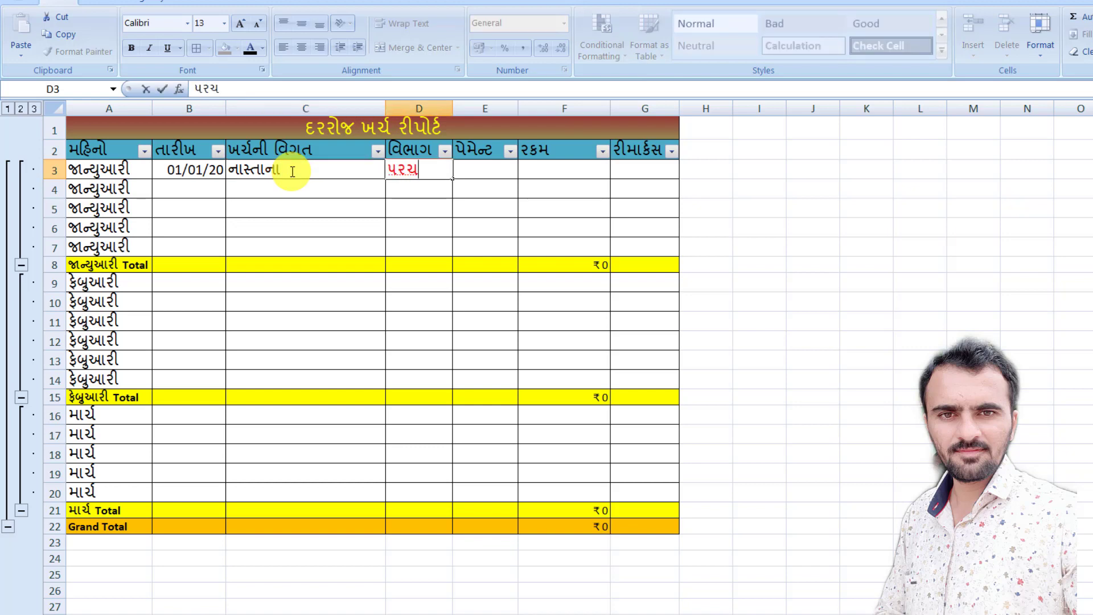
pyautogui.press('Tab')
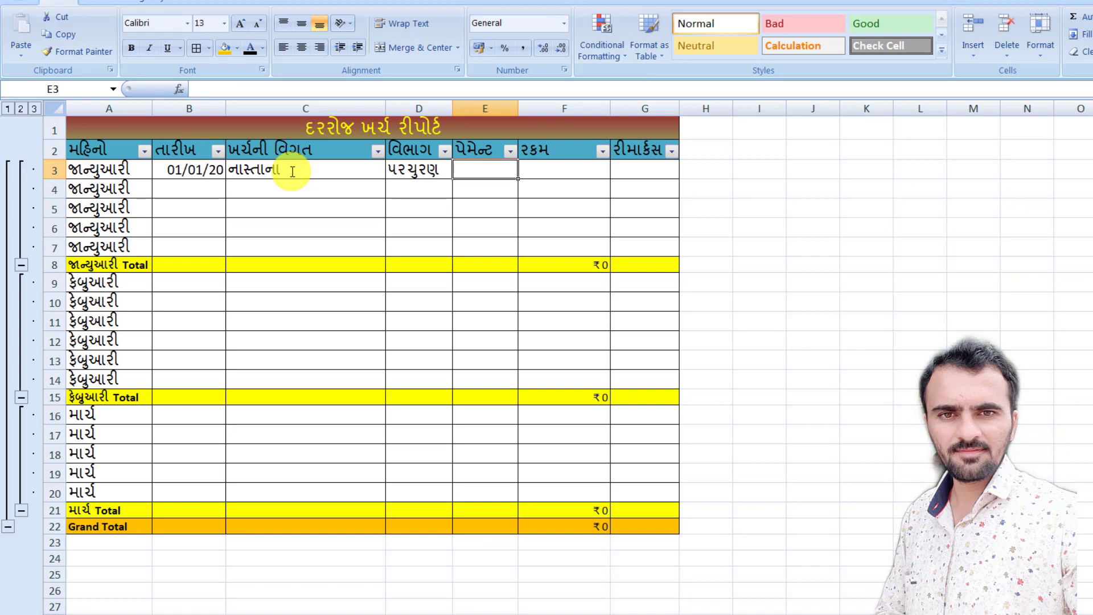
pyautogui.write('રોકડ')
pyautogui.press('Tab')
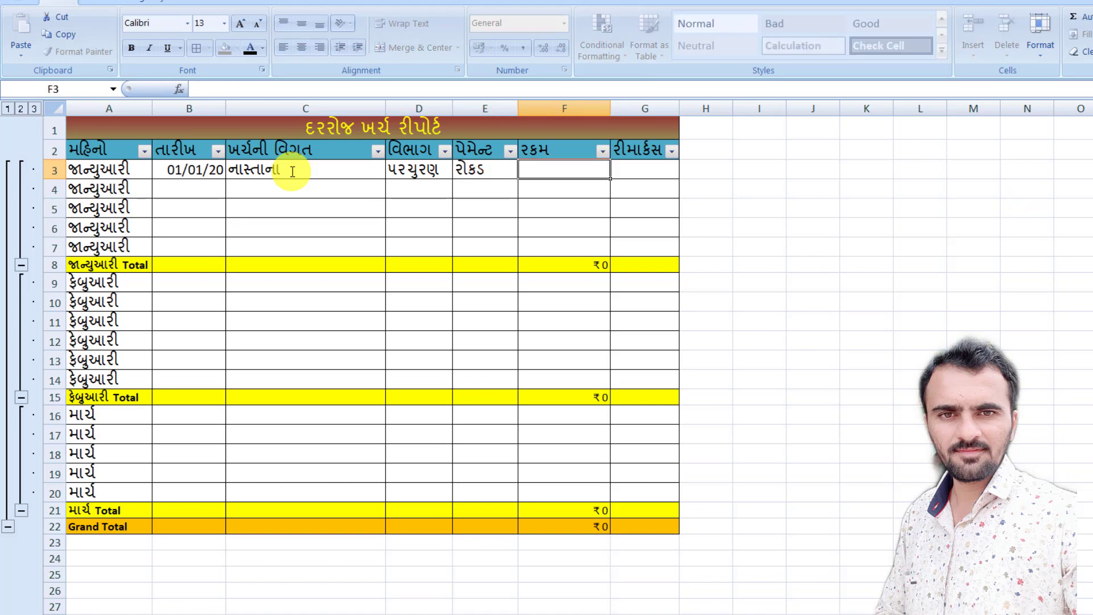
pyautogui.write('૨૫૦')
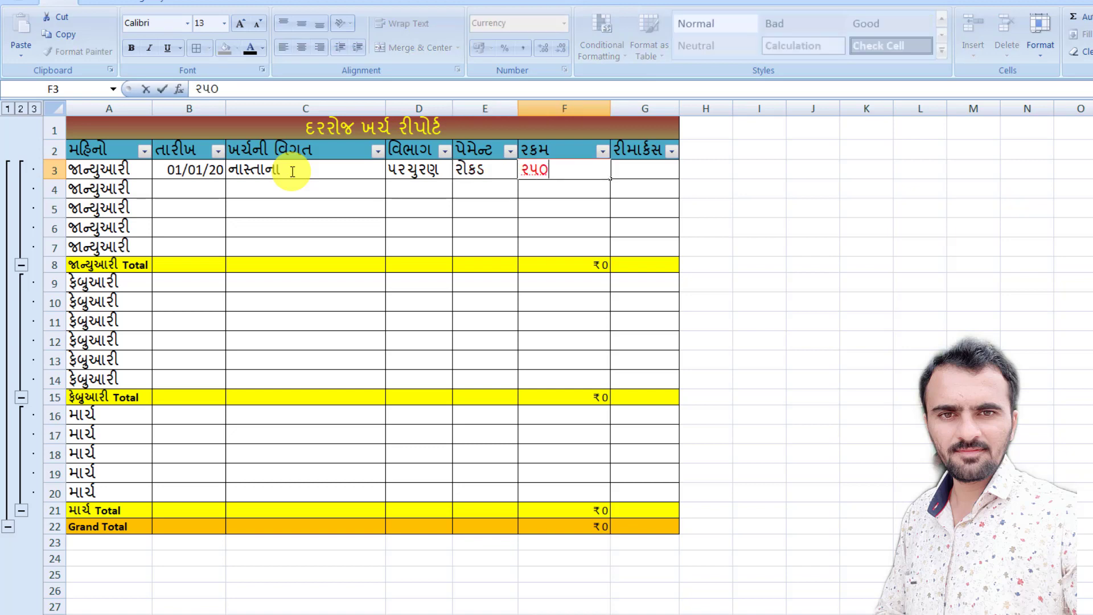
pyautogui.press('Tab')
pyautogui.press('Down')
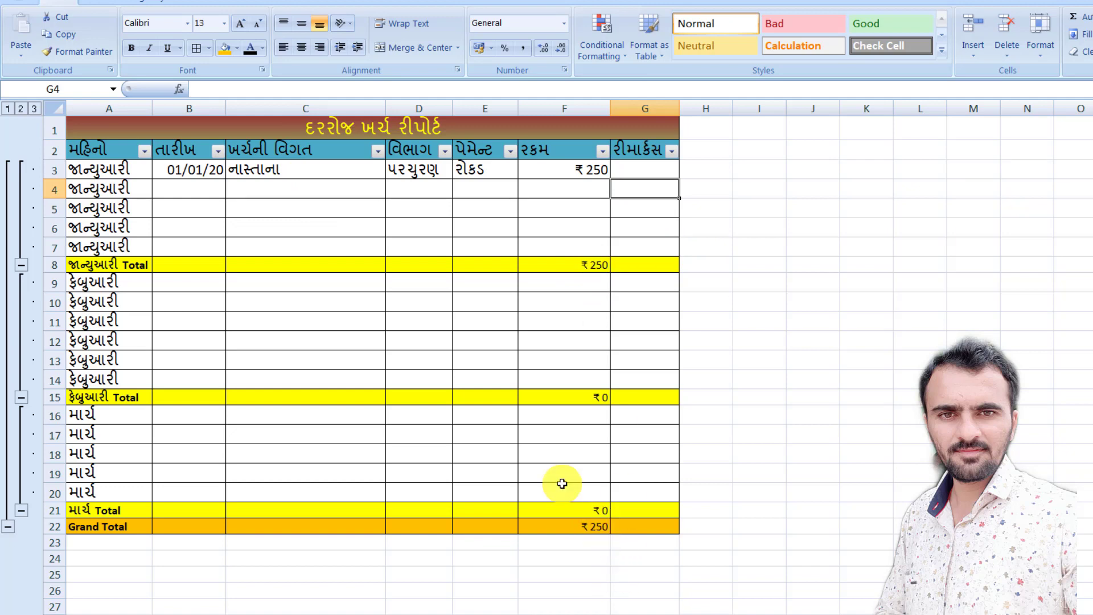
# Enter the date ૨/૧/૨૦ and the expense details ઇલે. વાયરના in row 4.
pyautogui.click(191, 196)
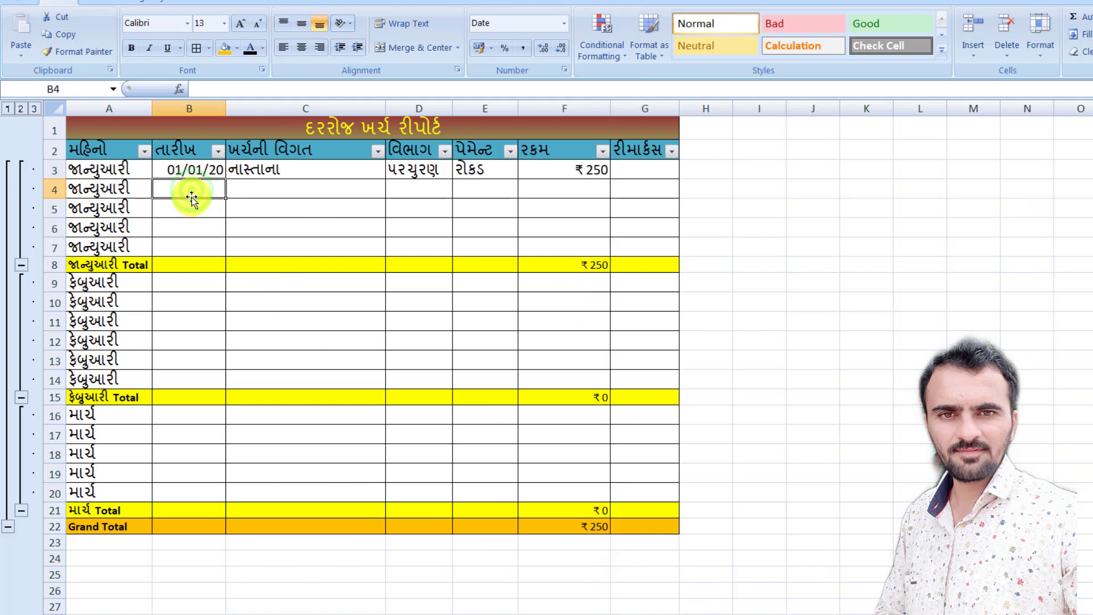
pyautogui.write('૨/')
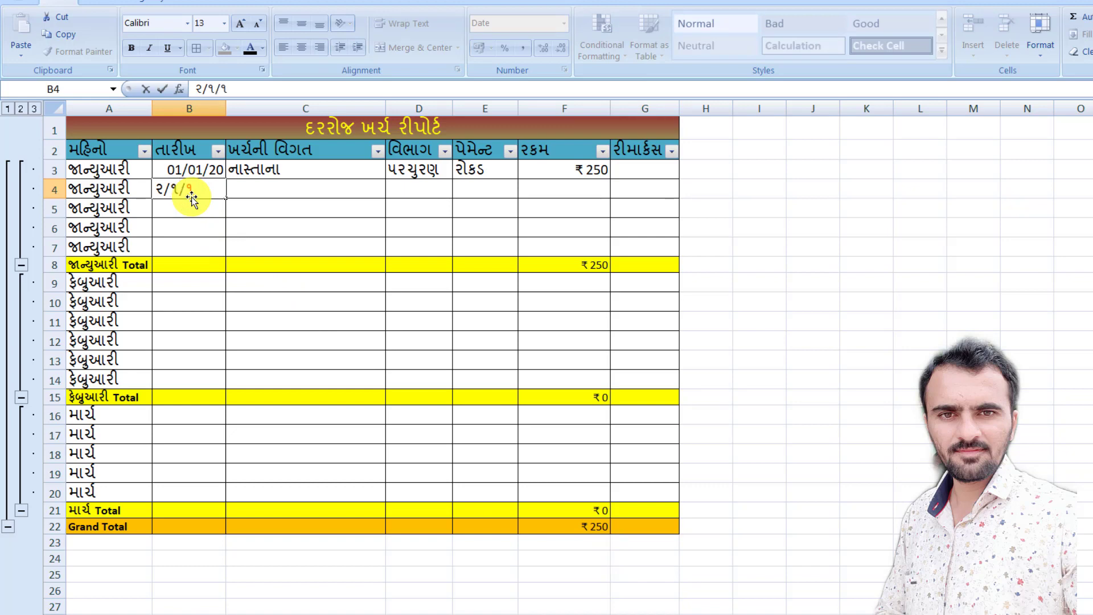
pyautogui.write('૧/૨૦')
pyautogui.press('Tab')
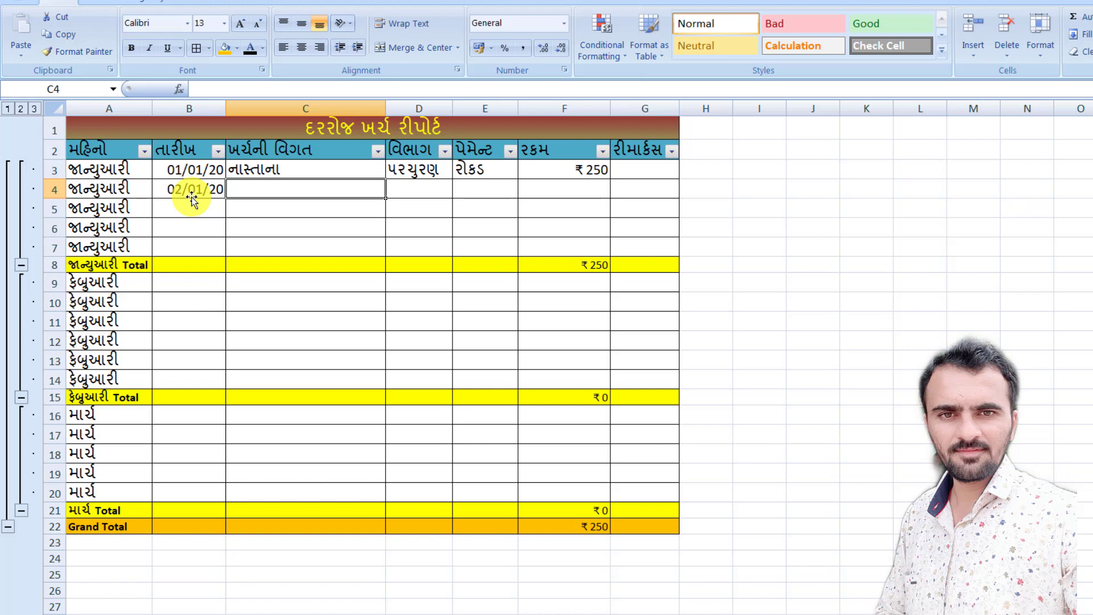
pyautogui.write('ઇલે. વાયરના')
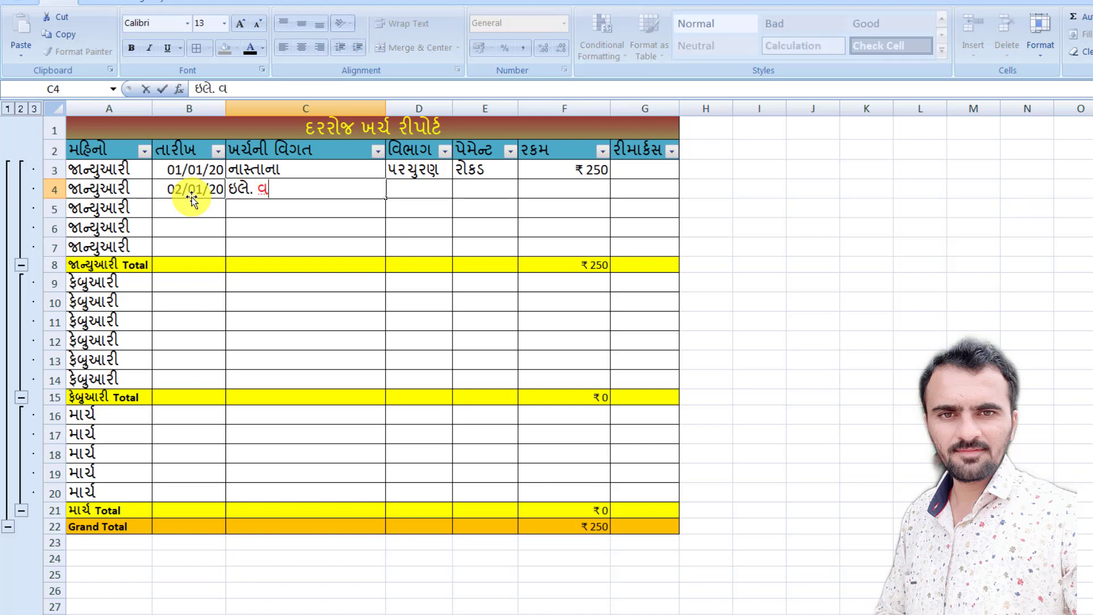
pyautogui.press('Tab')
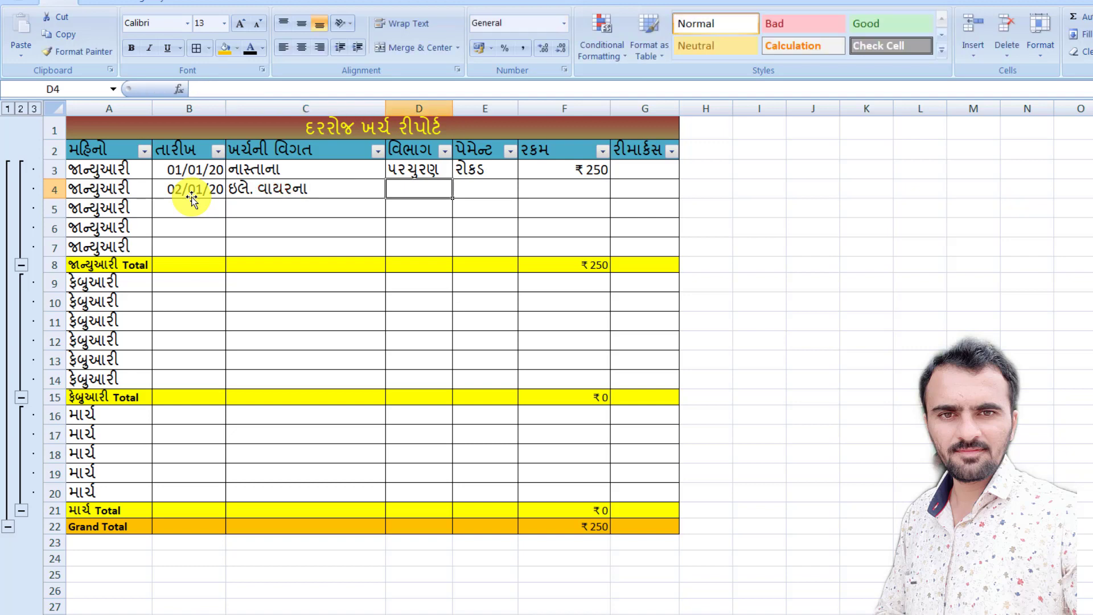
# Complete the row 4 expense with department ઇલેકટિક, payment ચેક and amount ૫૦૦૦.
pyautogui.write('ઇલેક્ટ')
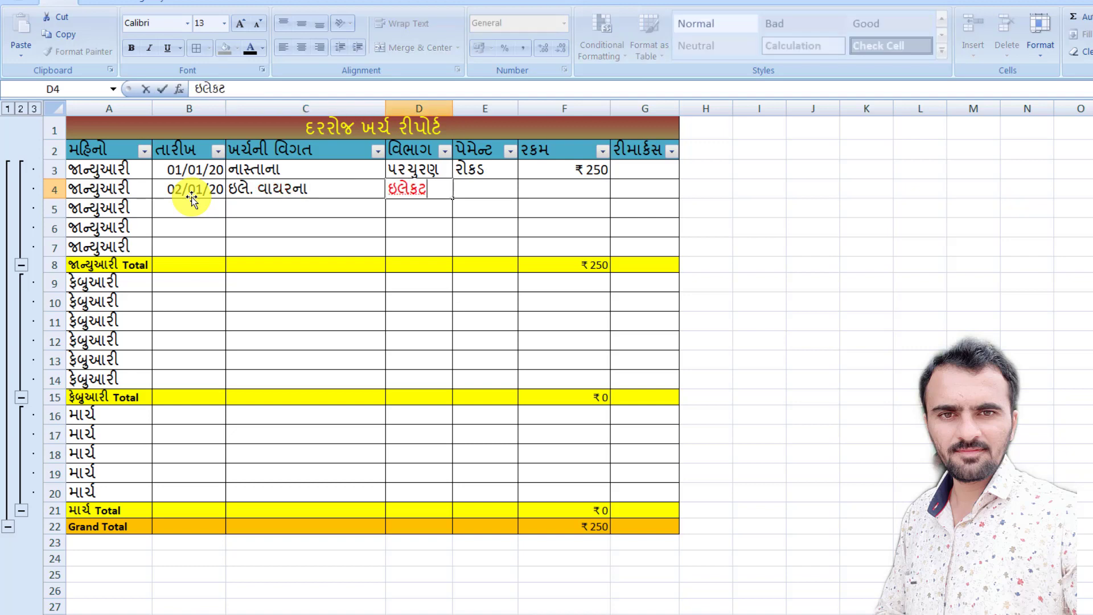
pyautogui.press('BackSpace')
pyautogui.press('BackSpace')
pyautogui.press('BackSpace')
pyautogui.write('ટિક')
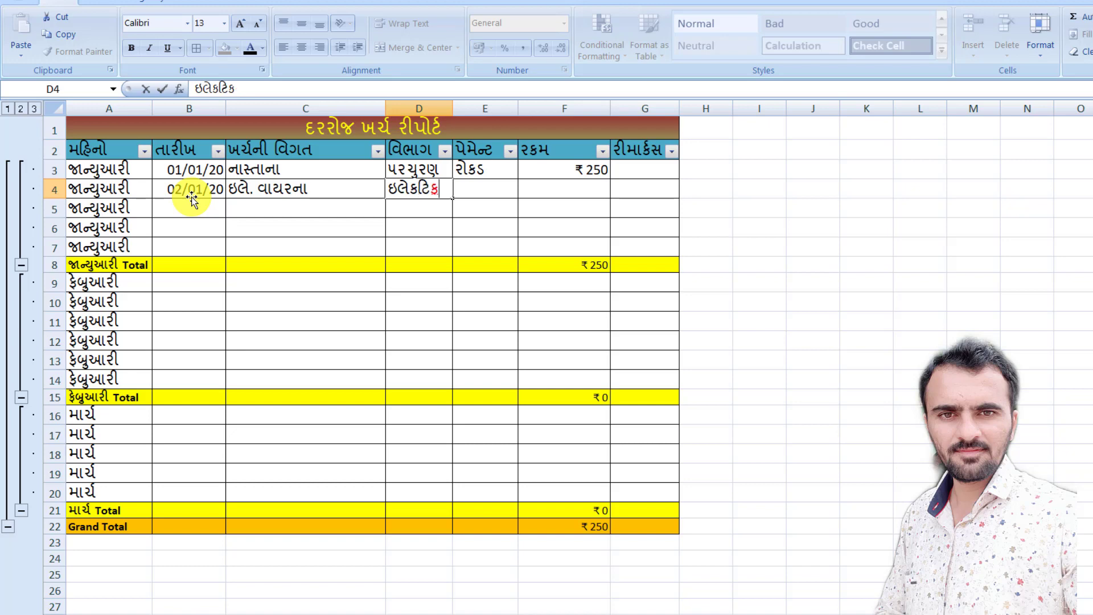
pyautogui.press('Tab')
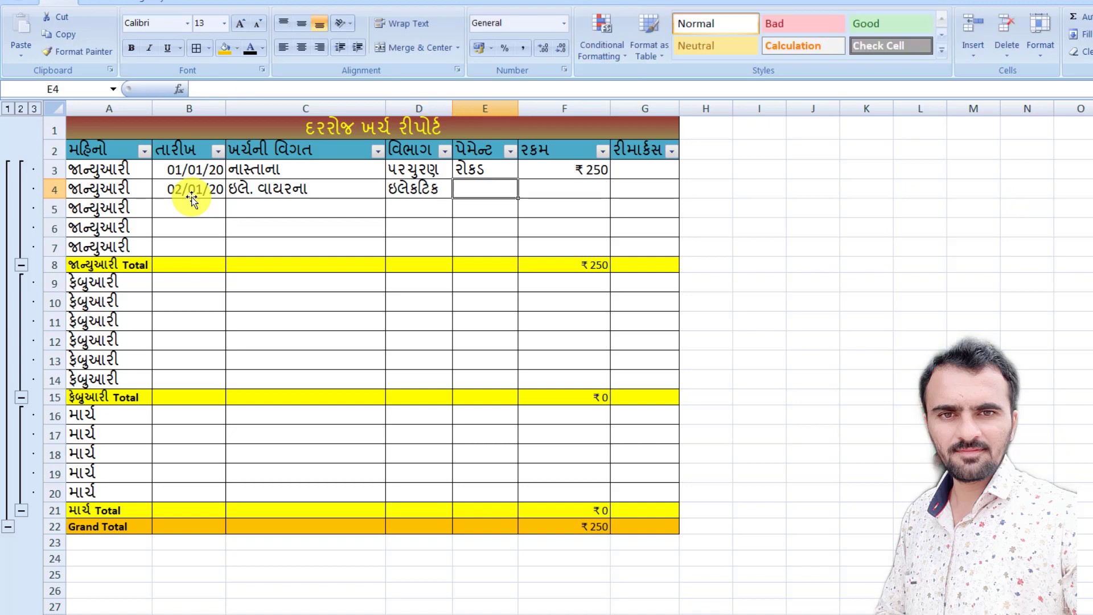
pyautogui.write('ચેક')
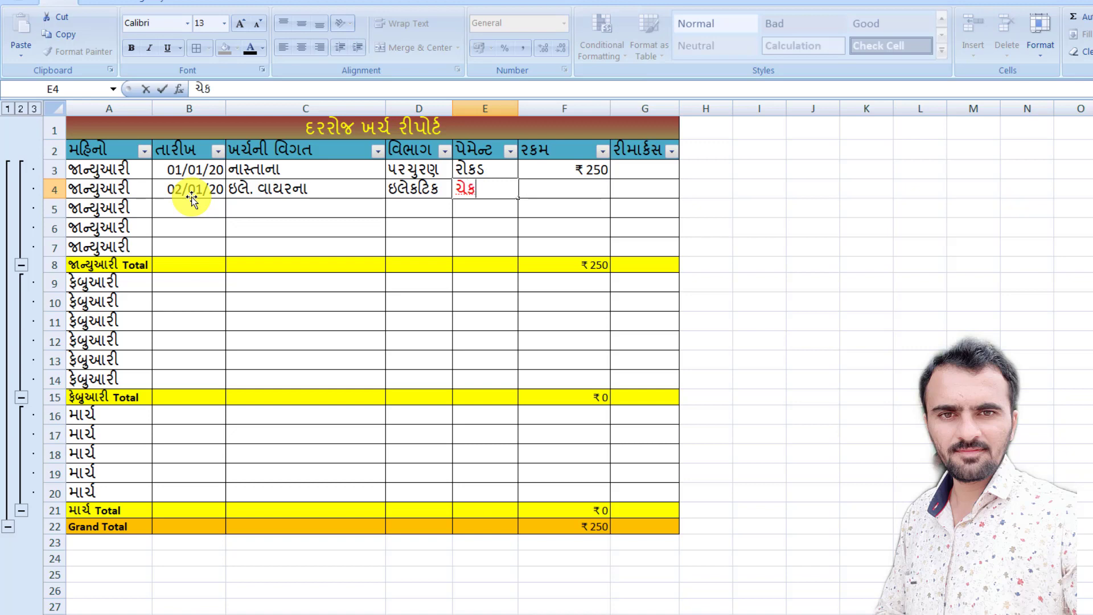
pyautogui.press('Tab')
pyautogui.write('પ૦')
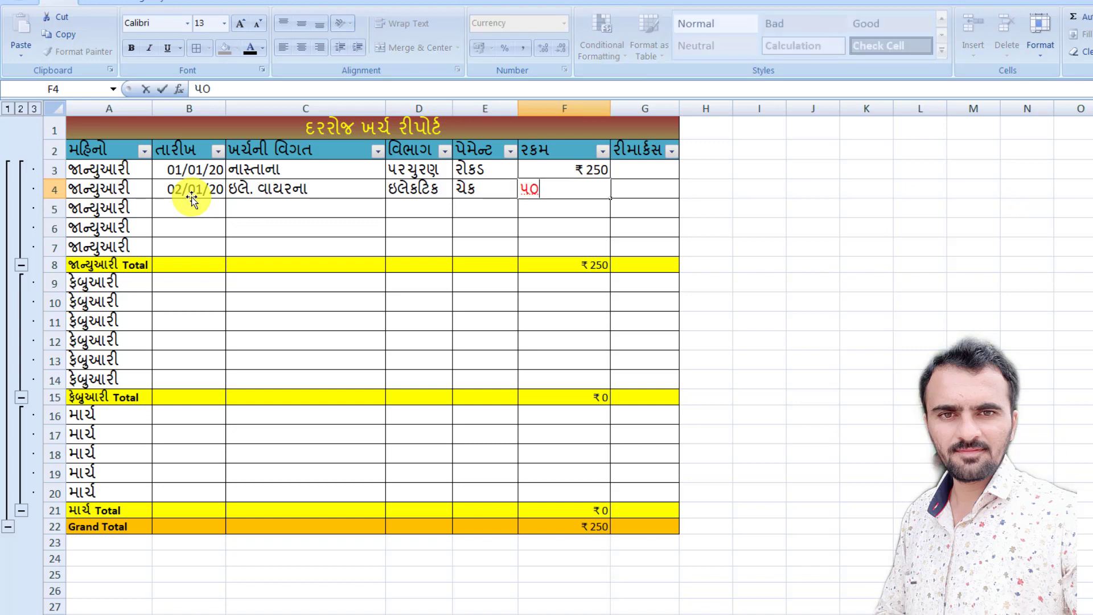
pyautogui.write('૦૦')
pyautogui.press('Tab')
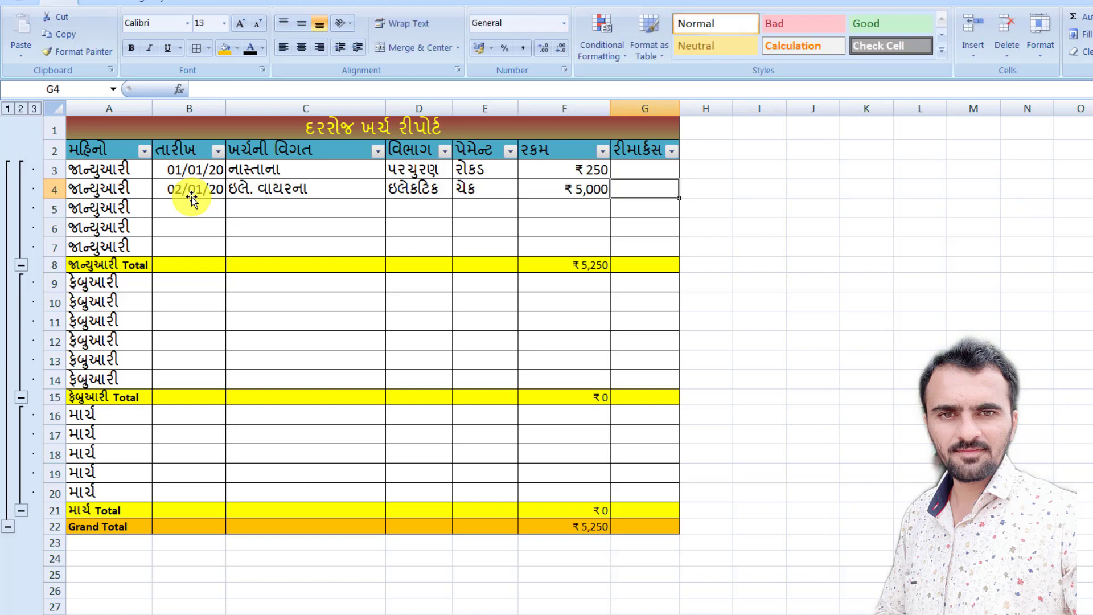
# Enter the date ૫/૧/૨૦ and the expense details રીપેરીંગના in row 5.
pyautogui.click(181, 208)
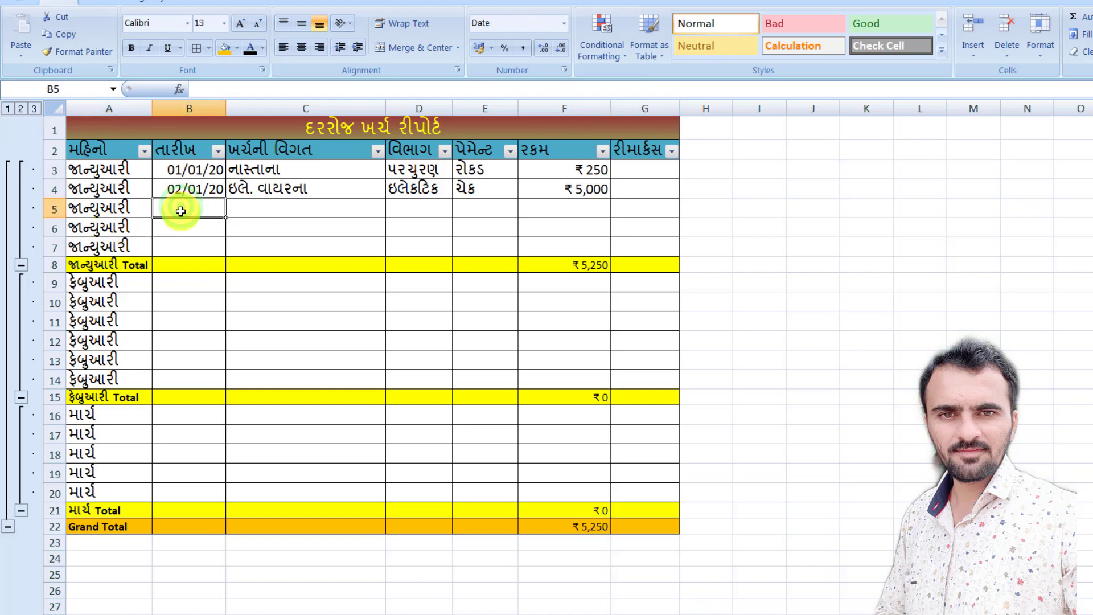
pyautogui.write('૫/૧/')
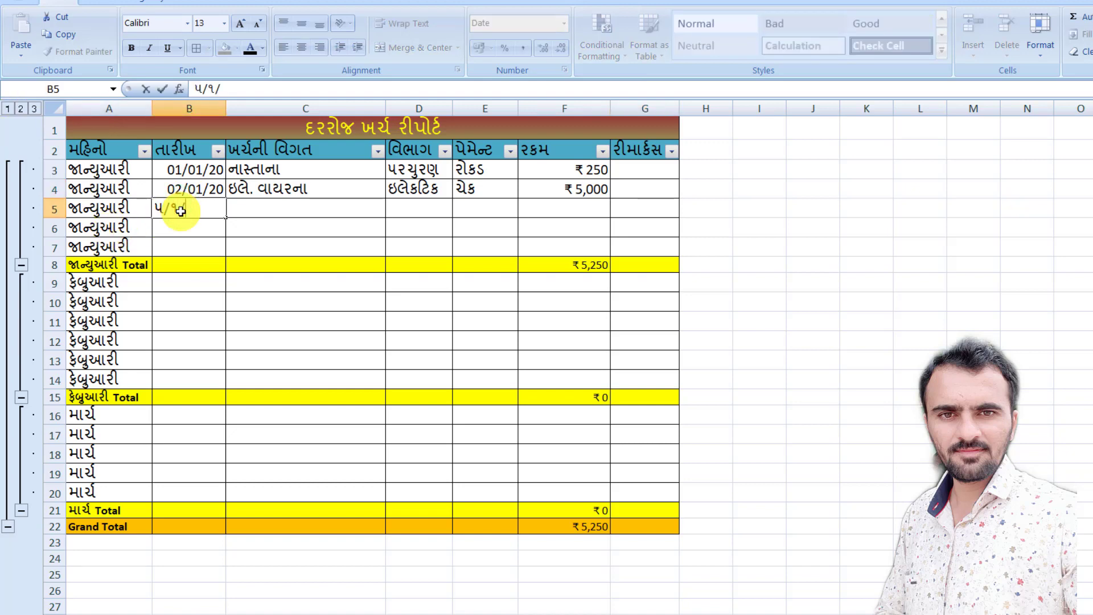
pyautogui.write('૨૦')
pyautogui.press('Tab')
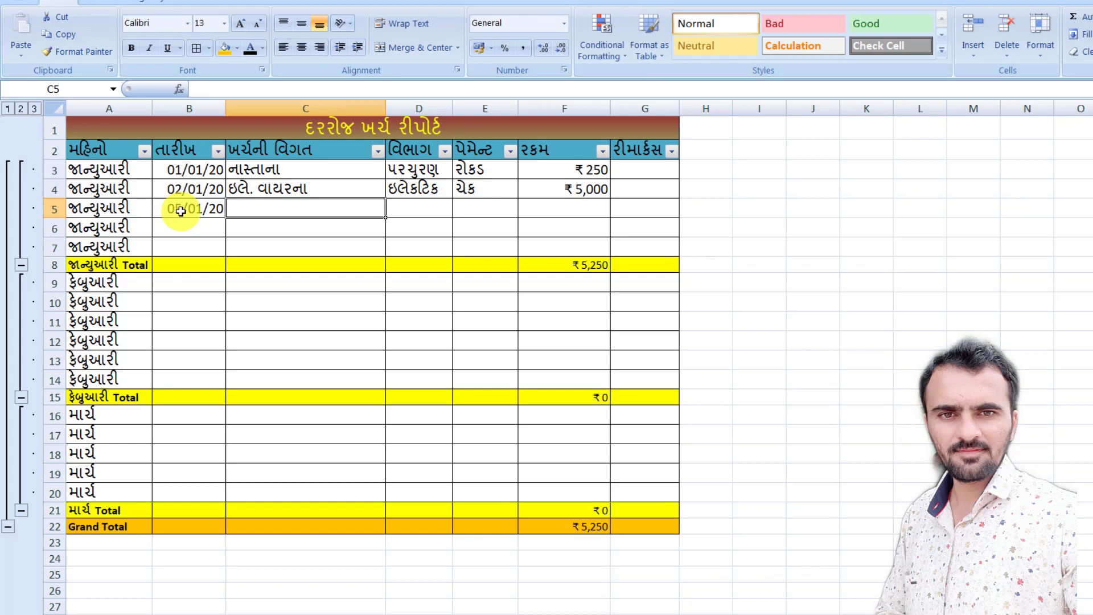
pyautogui.write('રી')
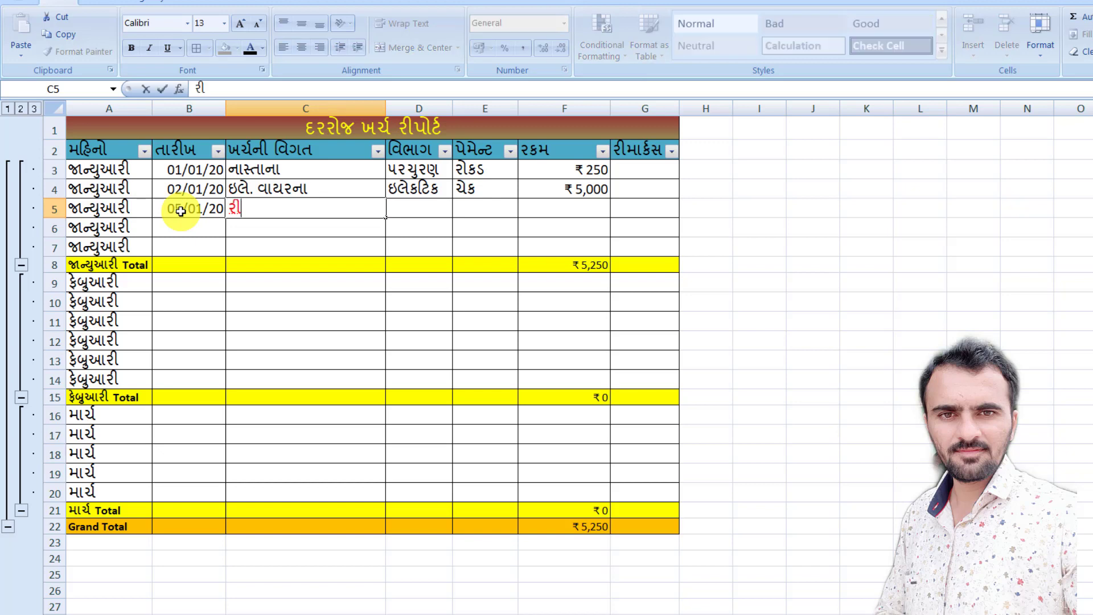
pyautogui.write('પેરી')
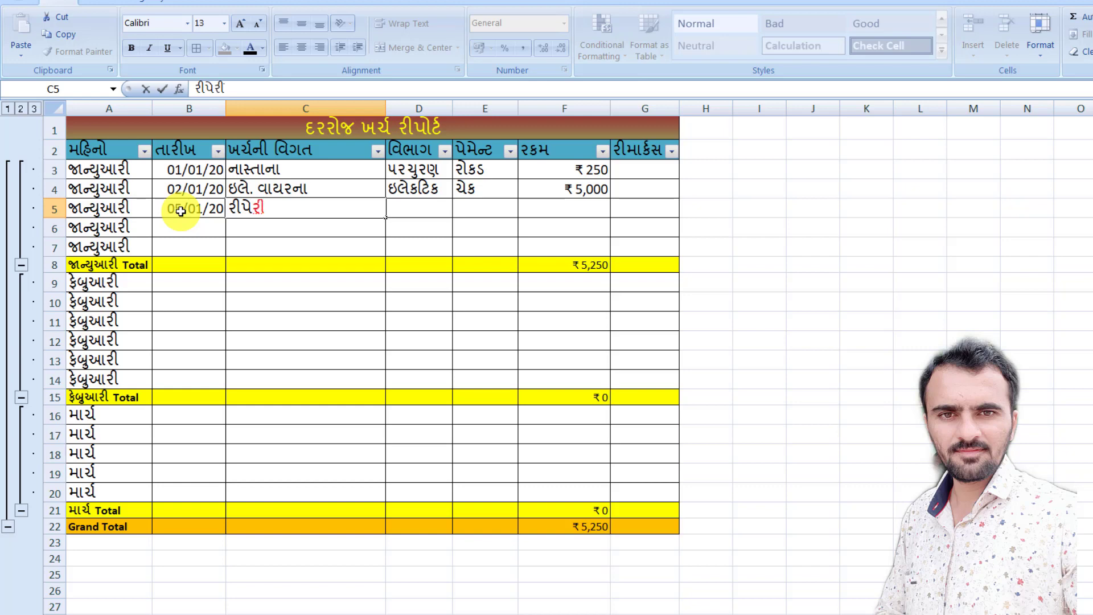
pyautogui.write('ંગના')
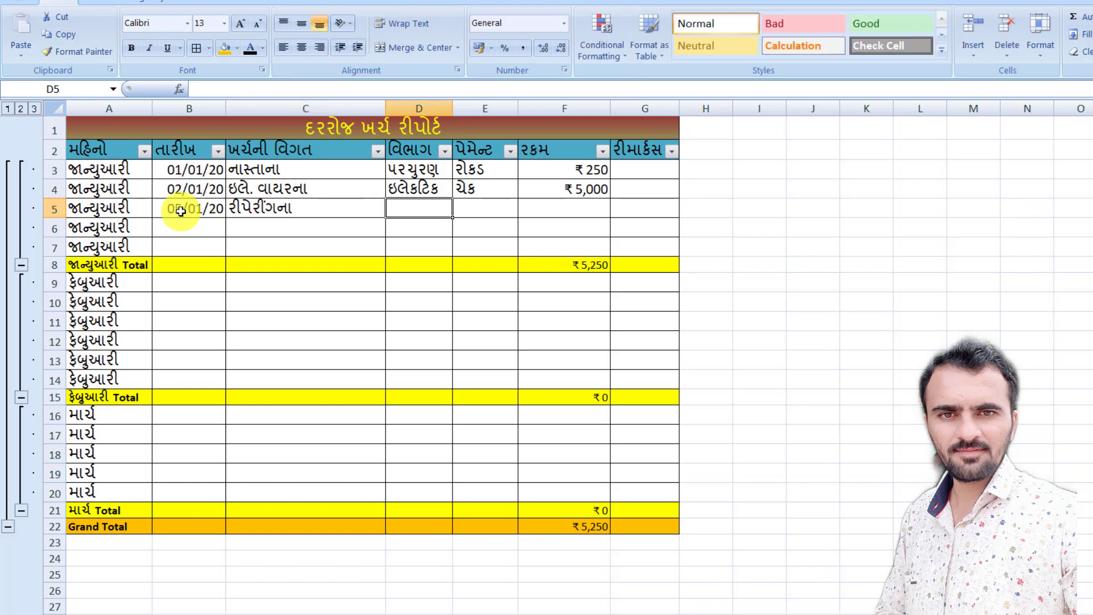
# Complete the row 5 expense with department પ્લમ્બીંગ, payment રોકડ and amount 500.
pyautogui.write('પ્લ')
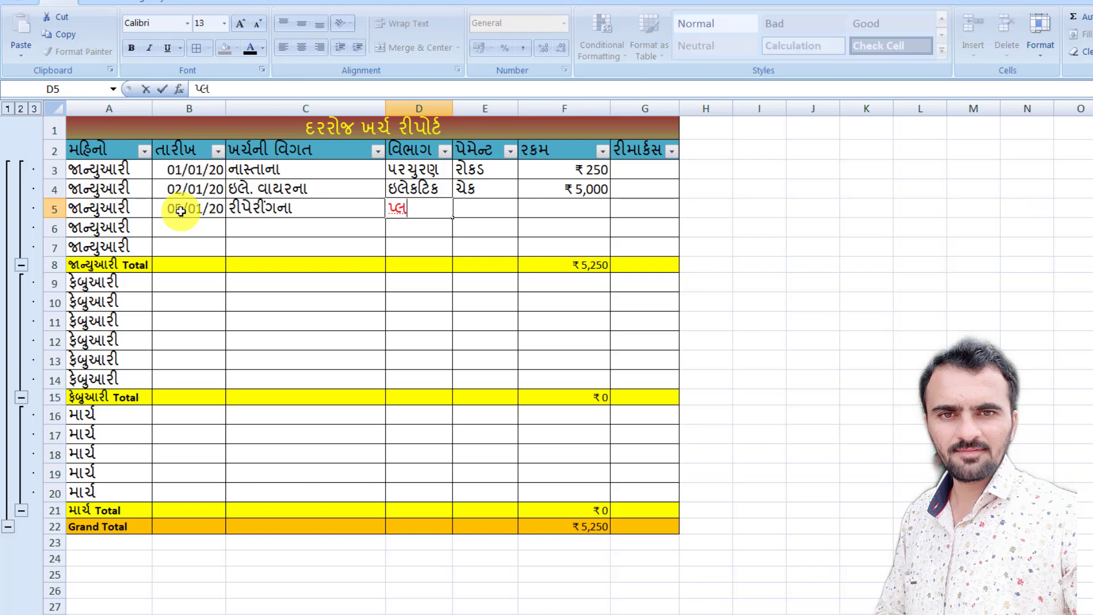
pyautogui.write('મ્બીીંગ')
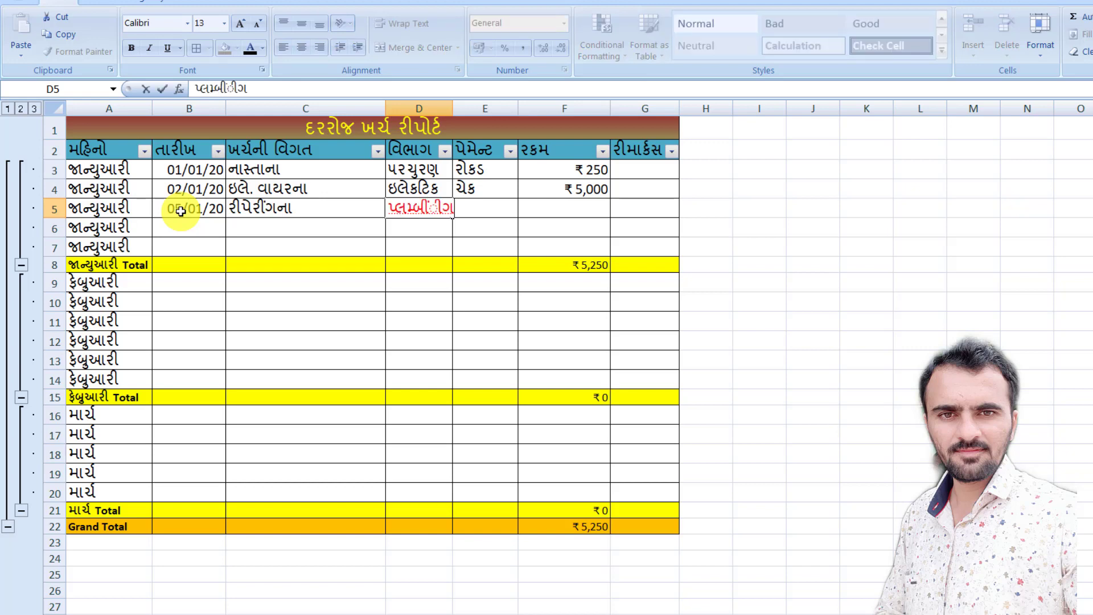
pyautogui.press('BackSpace')
pyautogui.press('BackSpace')
pyautogui.press('BackSpace')
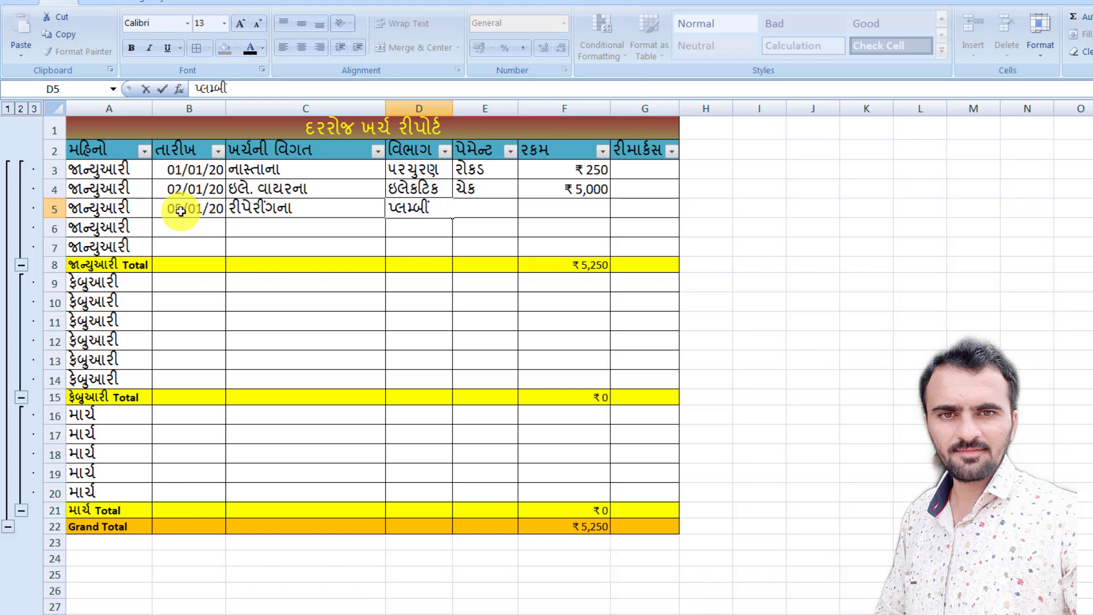
pyautogui.write('ગ')
pyautogui.press('Tab')
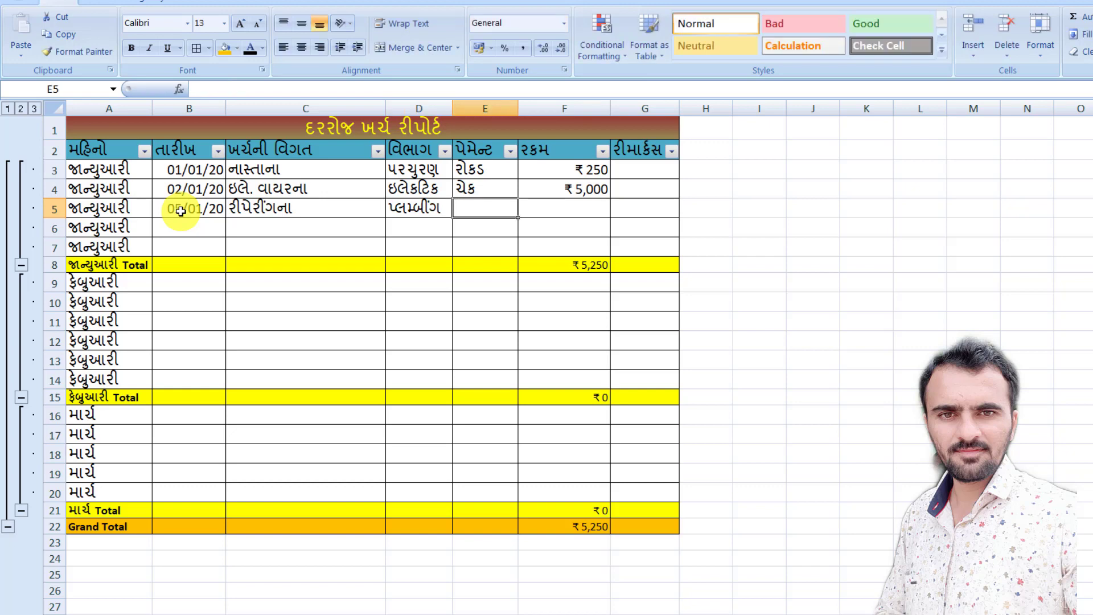
pyautogui.write('રોકડ')
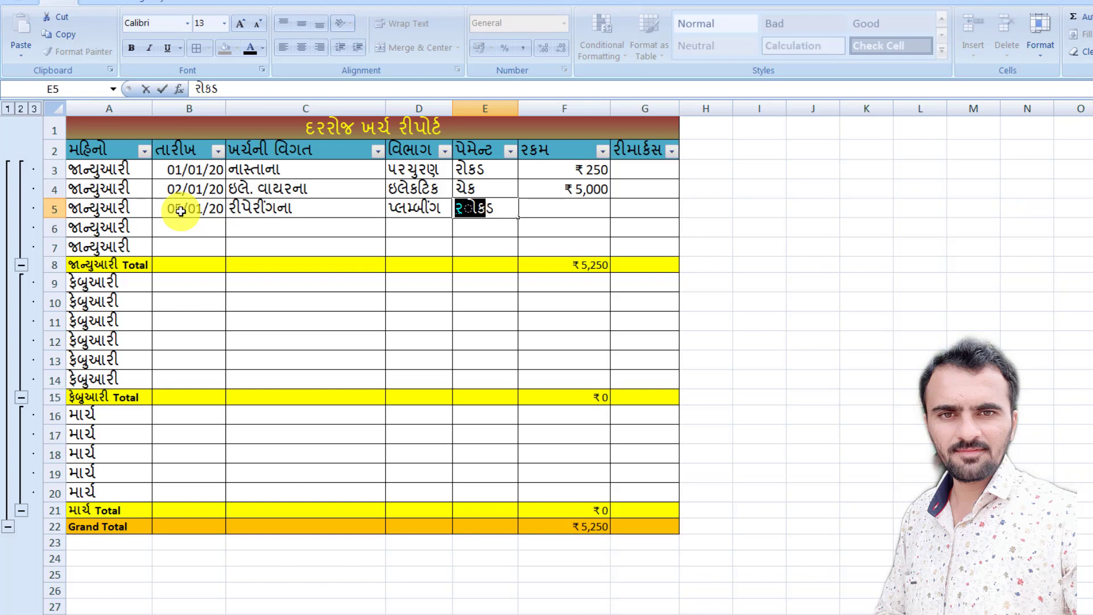
pyautogui.press('Tab')
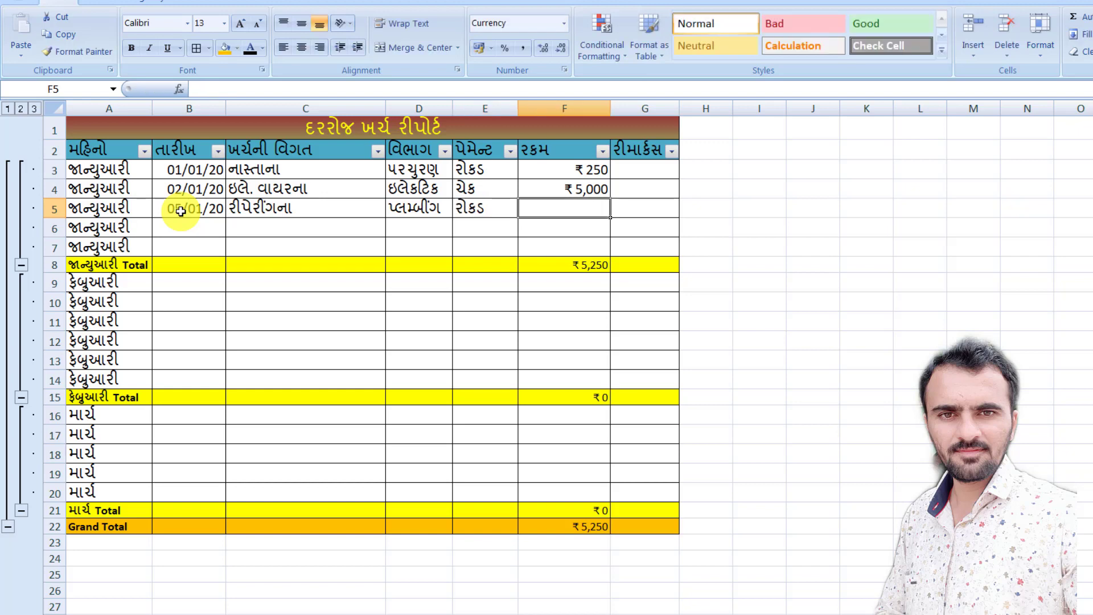
pyautogui.write('500')
pyautogui.press('Tab')
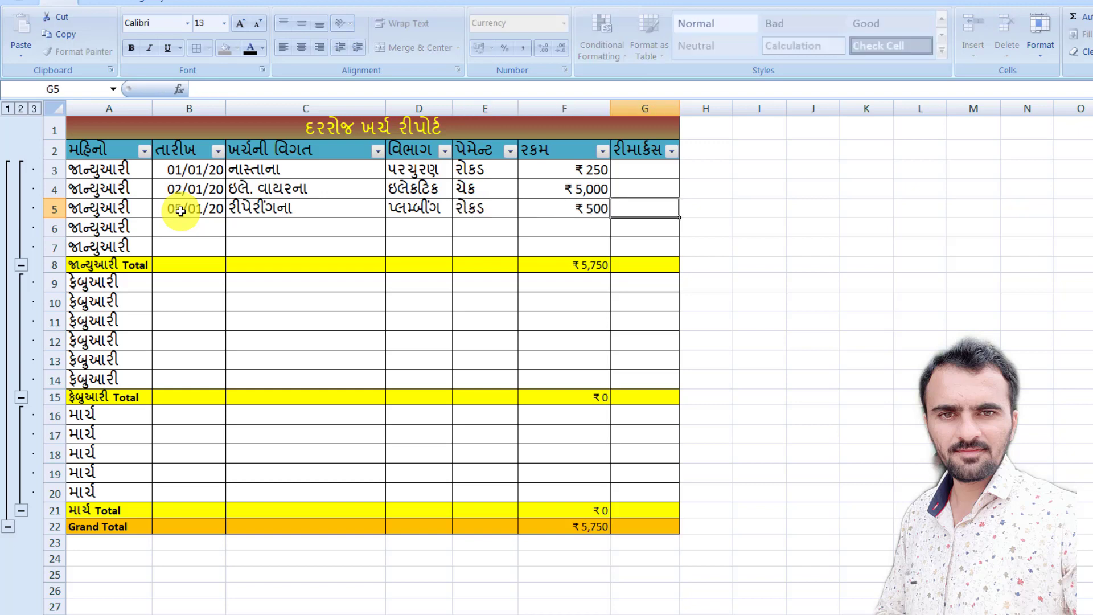
# Set the Grand Total row A22:G22 to font size 15.
pyautogui.click(203, 298)
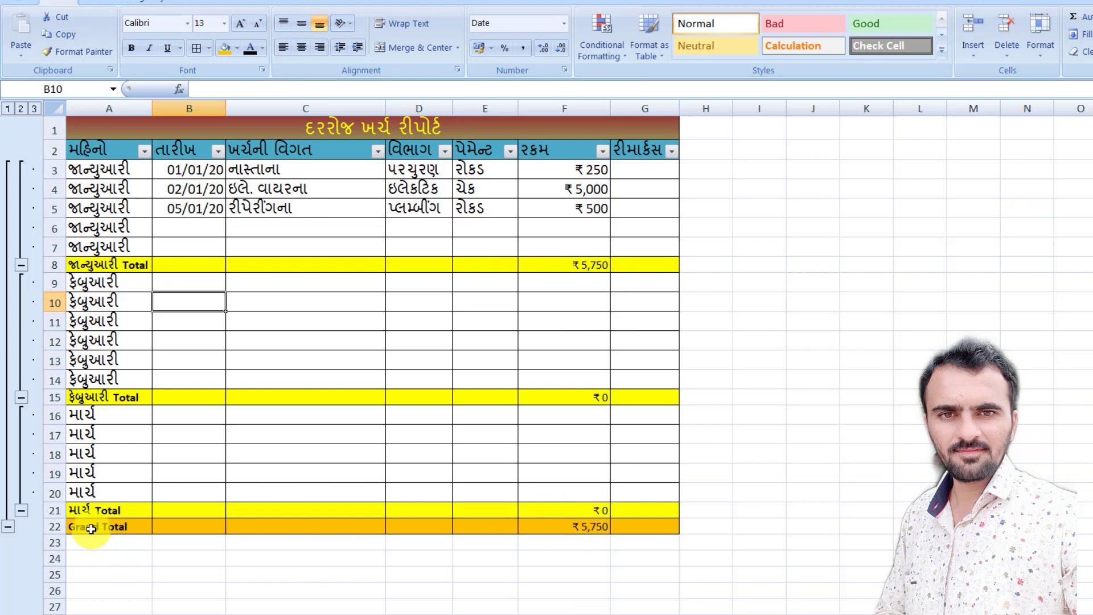
pyautogui.moveTo(91, 528); pyautogui.dragTo(658, 524)
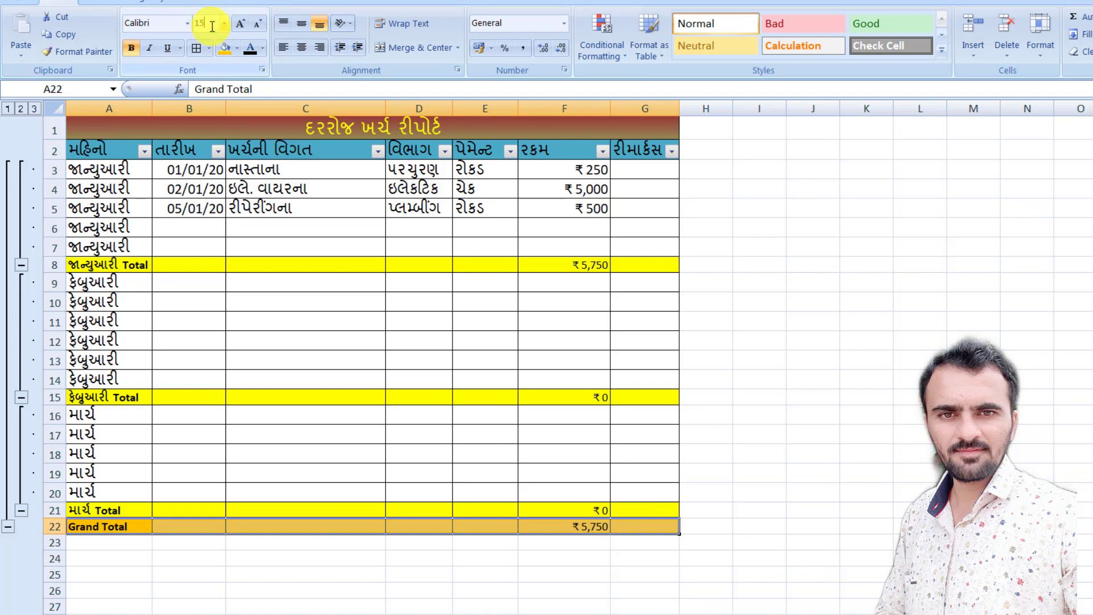
pyautogui.click(212, 26)
pyautogui.write('15')
pyautogui.press('Return')
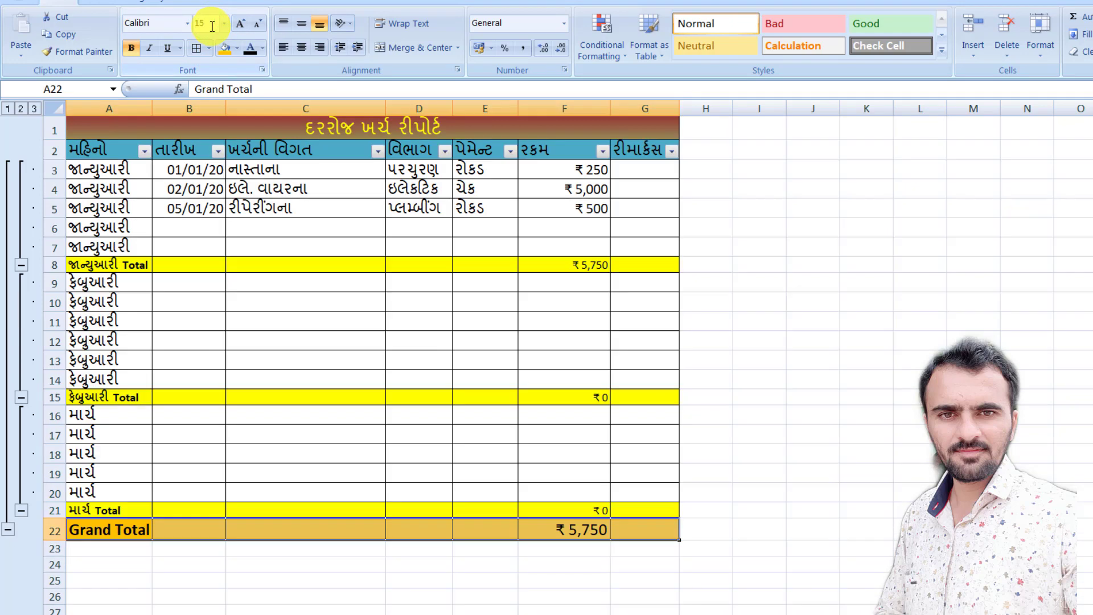
pyautogui.click(443, 300)
# Enter the date ૨/૨/૨૦૨૦ for the first ફેબ્રુઆરી expense in row 9.
pyautogui.click(201, 305)
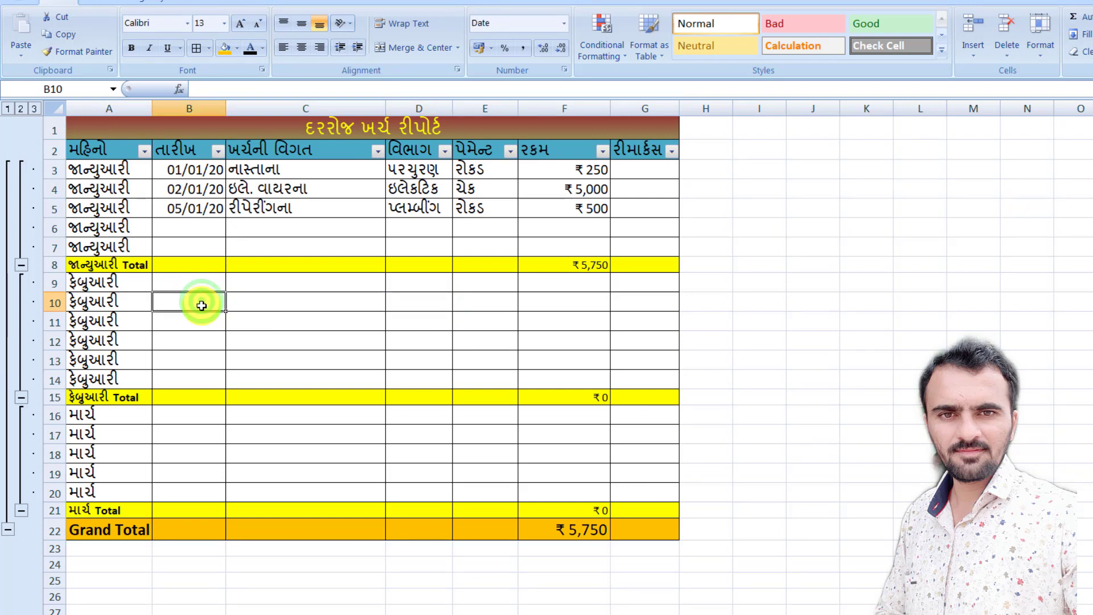
pyautogui.press('Up')
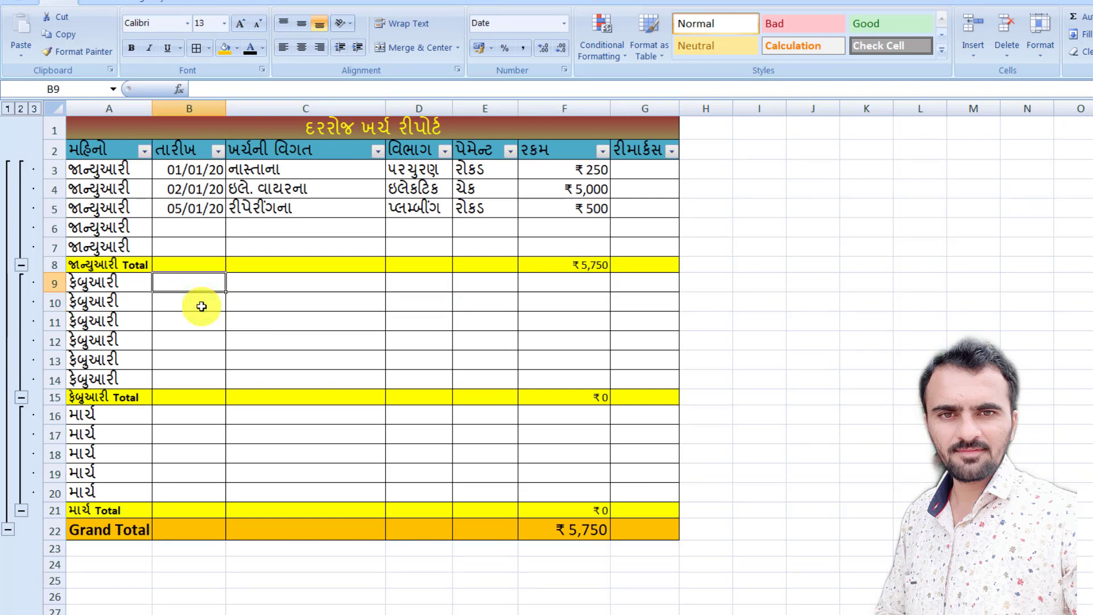
pyautogui.write('૨/૨/૨૦૨૦')
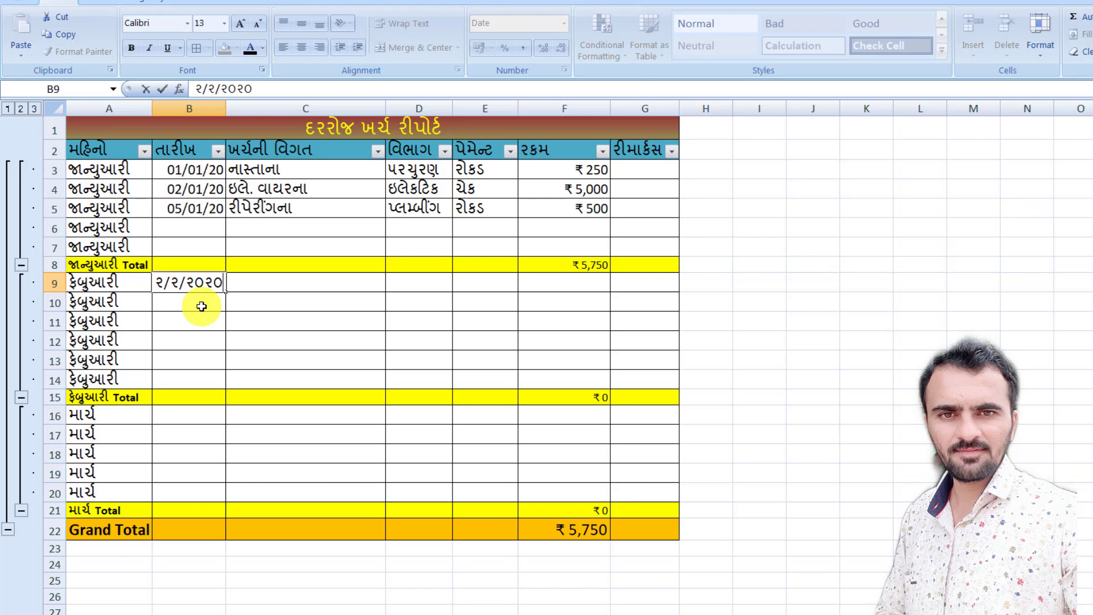
pyautogui.press('Tab')
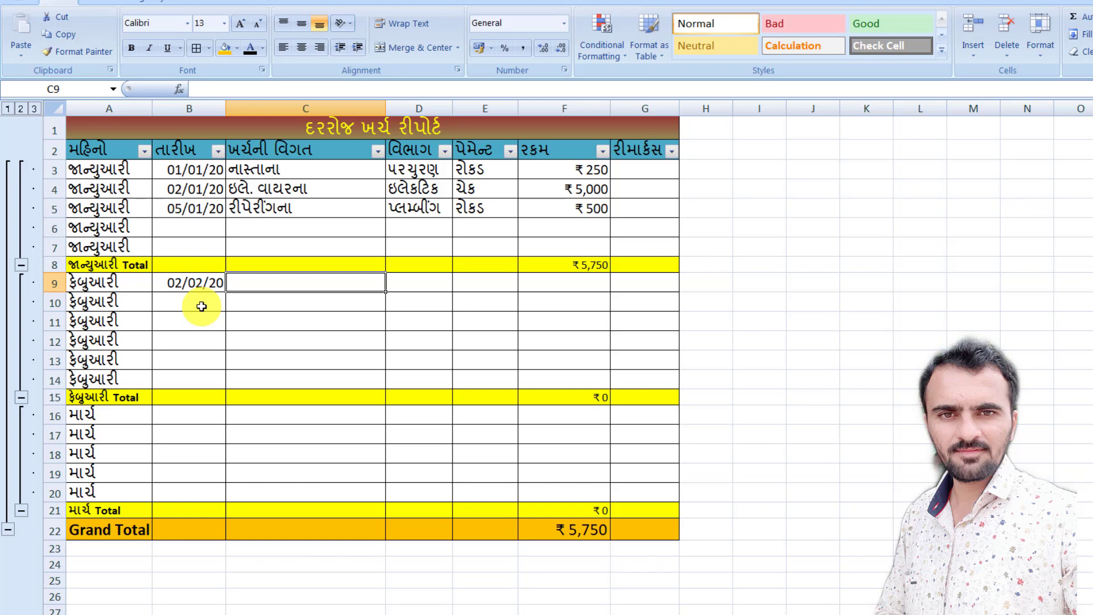
# Enter the expense details મશીન રીપેરીંગ for the first ફેબ્રુઆરી expense in row 9.
pyautogui.write('મશીન રી')
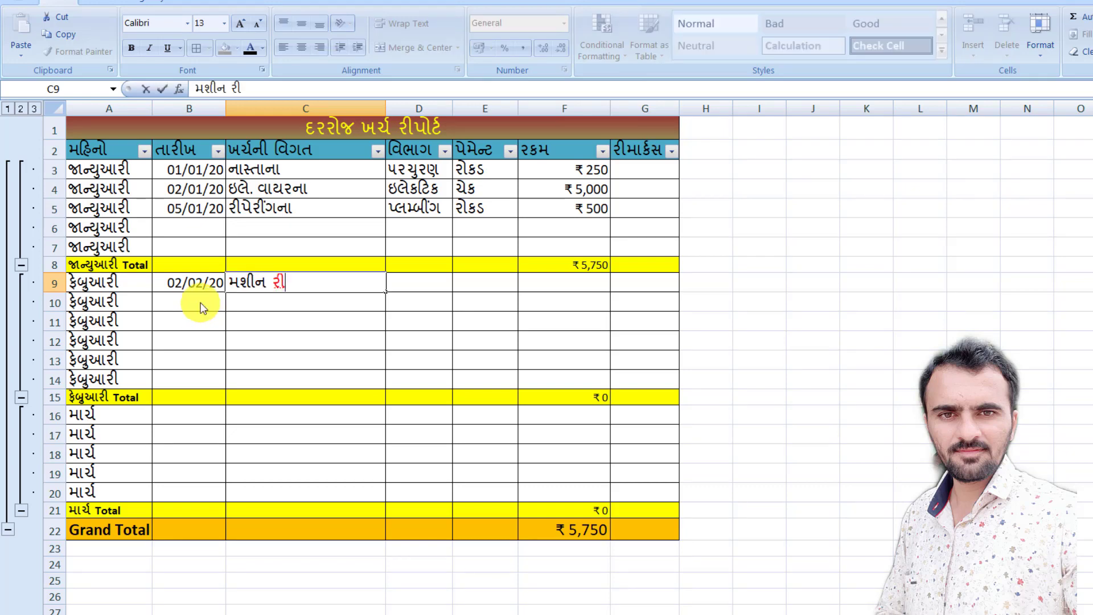
pyautogui.write('પેર')
pyautogui.press('BackSpace')
pyautogui.press('BackSpace')
pyautogui.press('BackSpace')
pyautogui.write('પ્')
pyautogui.press('BackSpace')
pyautogui.write('ર')
pyautogui.press('BackSpace')
pyautogui.write('રીંગ')
pyautogui.press('Tab')
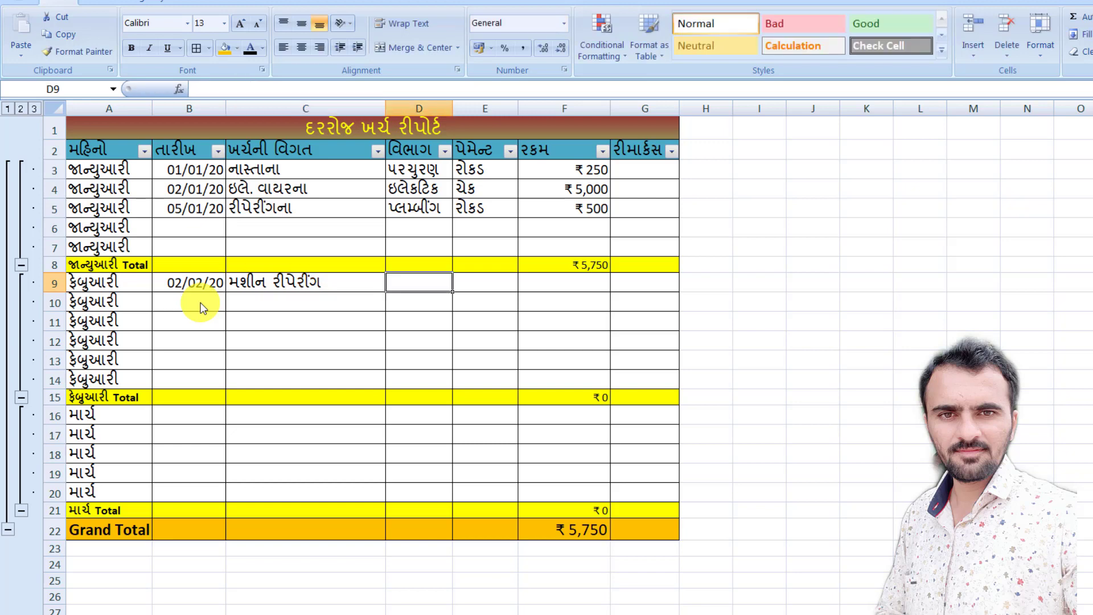
# Complete the row 9 expense with department રીપેરીંગ, payment રોકડ and amount 500.
pyautogui.write('રી')
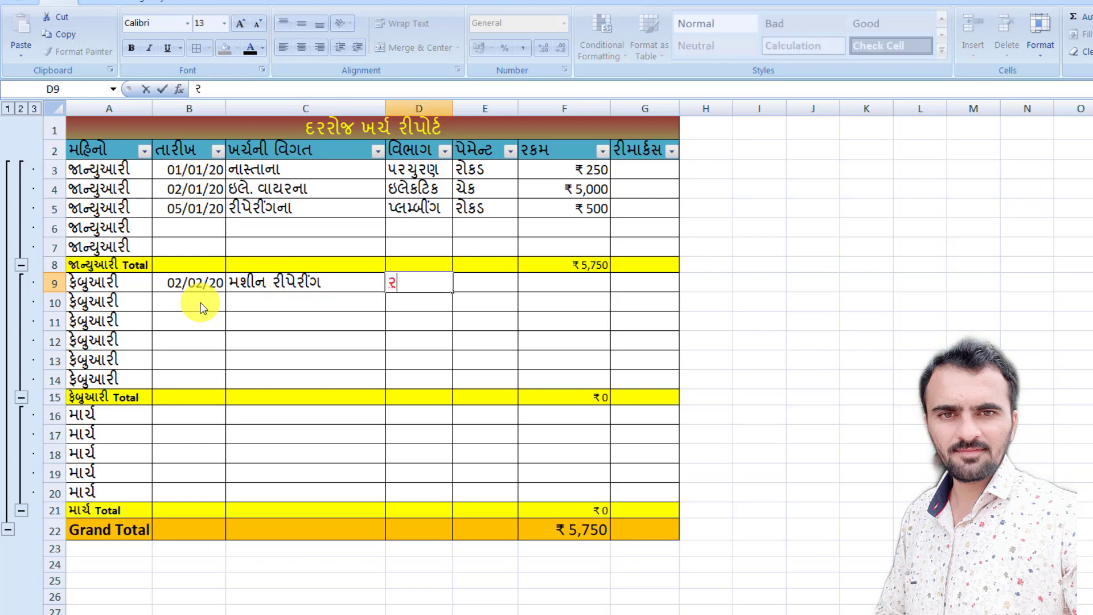
pyautogui.write('પેર ીંગ')
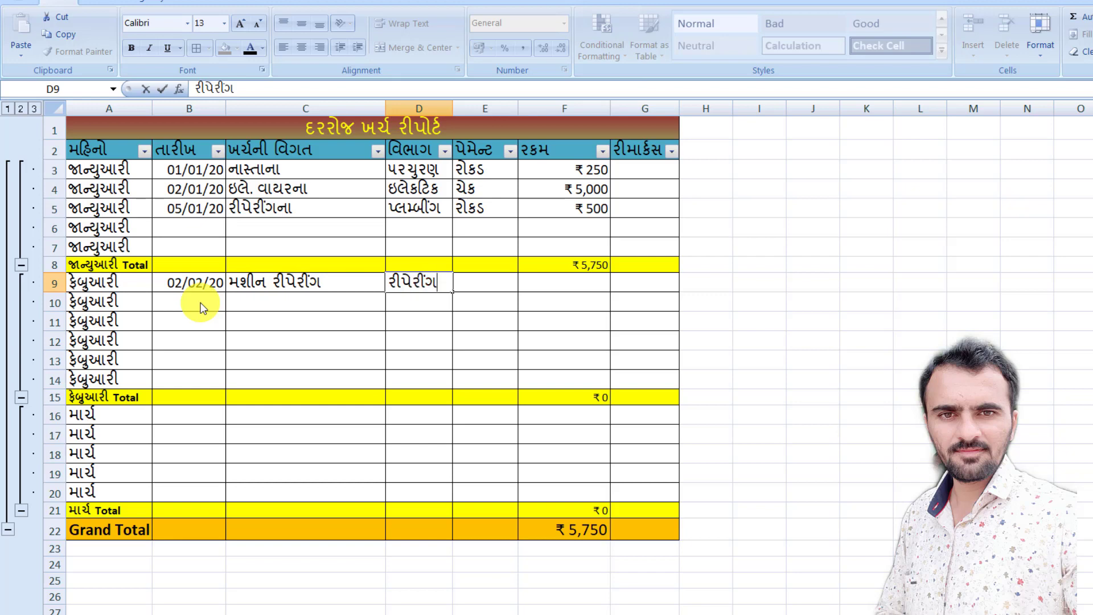
pyautogui.press('Tab')
pyautogui.write('રોકડ')
pyautogui.press('Tab')
pyautogui.write('૫૦૦')
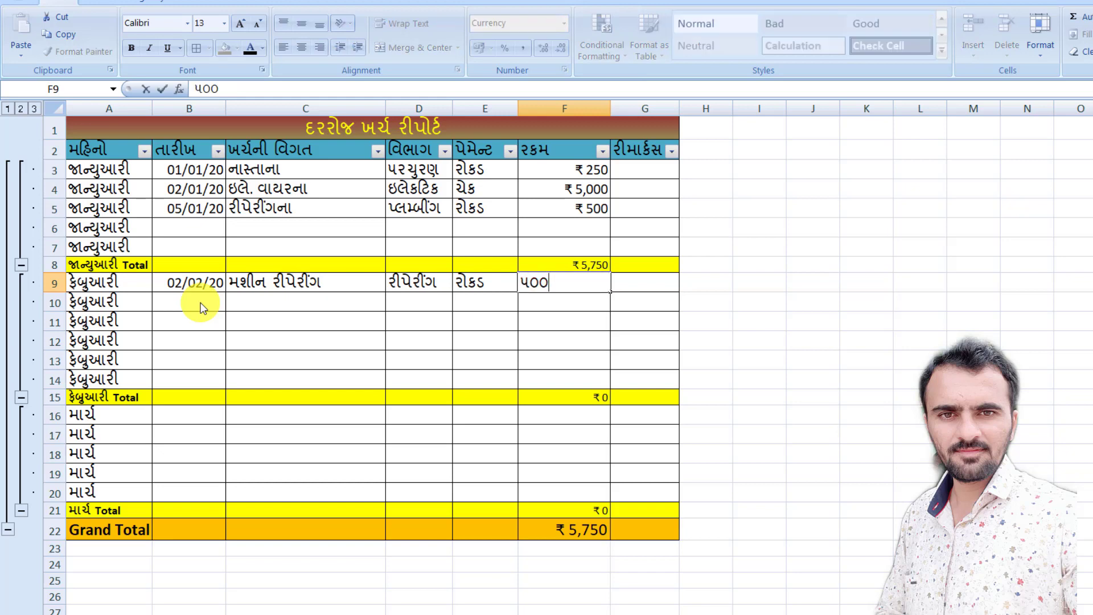
pyautogui.press('Tab')
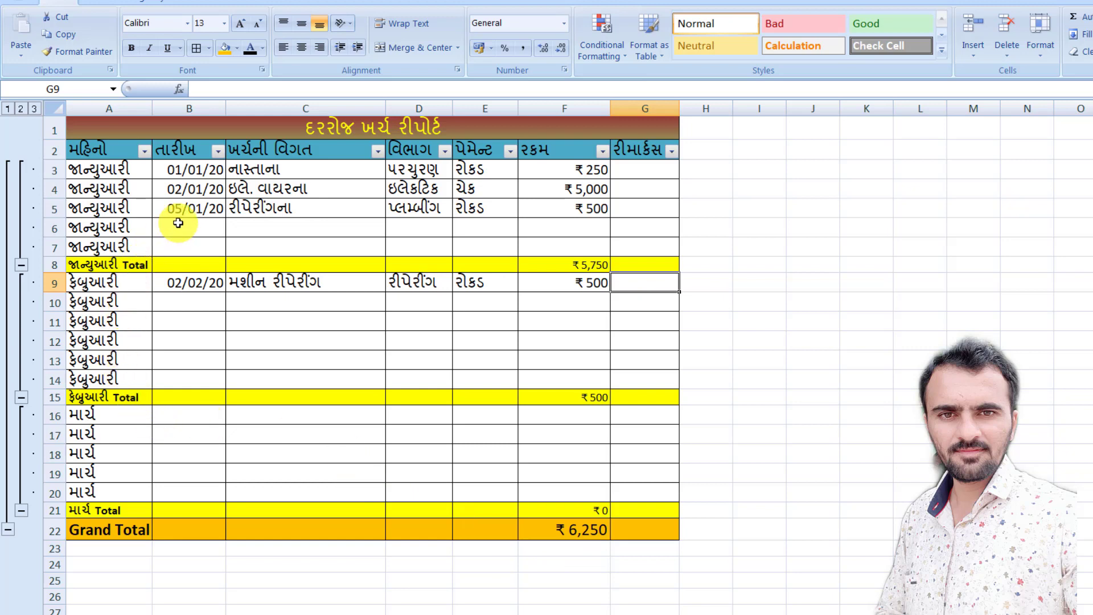
# Insert one blank row and then two more above row 6 in the જાન્યુઆરી block.
pyautogui.click(53, 227)
pyautogui.rightClick(56, 232)
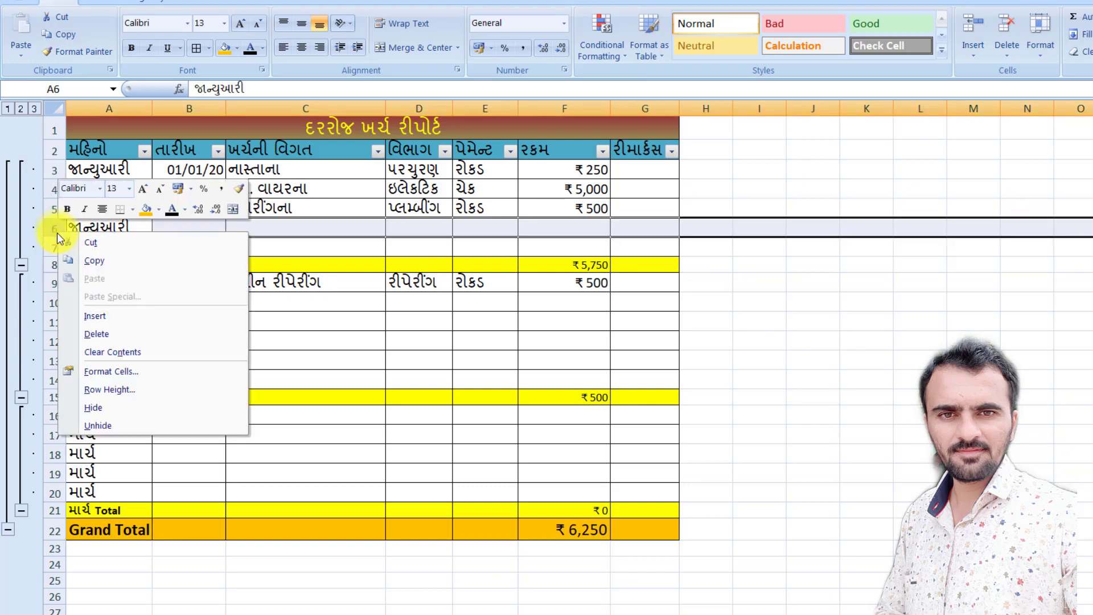
pyautogui.click(103, 313)
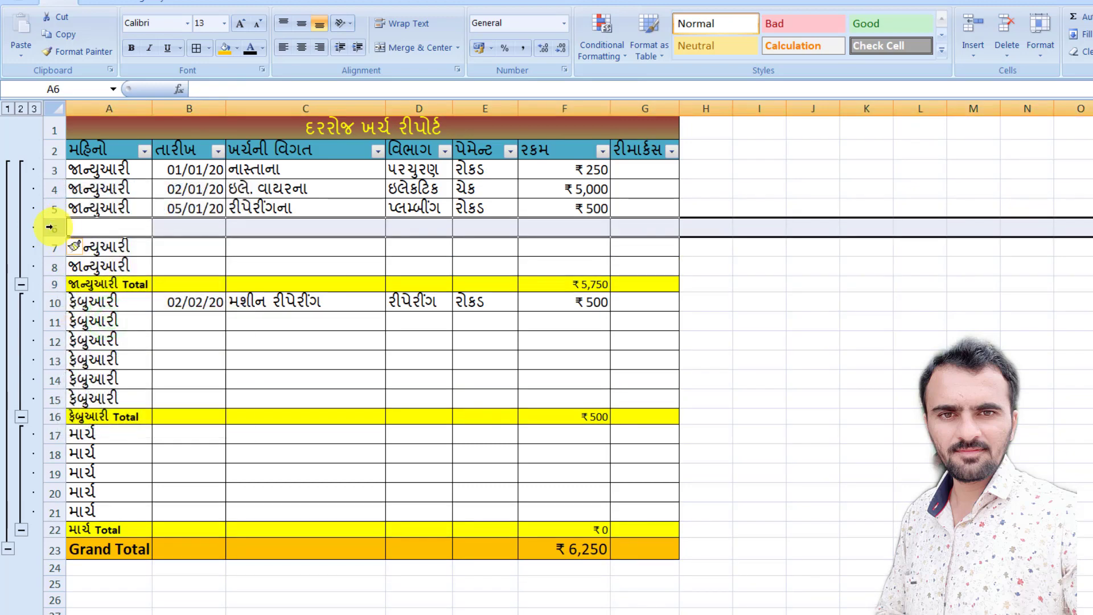
pyautogui.moveTo(53, 228); pyautogui.dragTo(54, 247)
pyautogui.rightClick(55, 229)
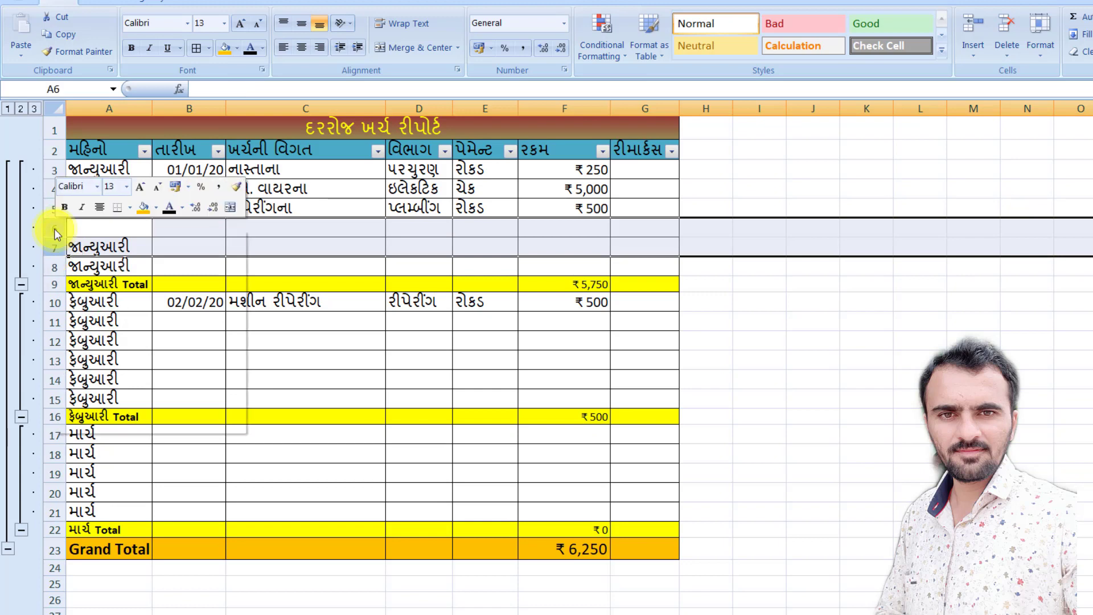
pyautogui.click(94, 315)
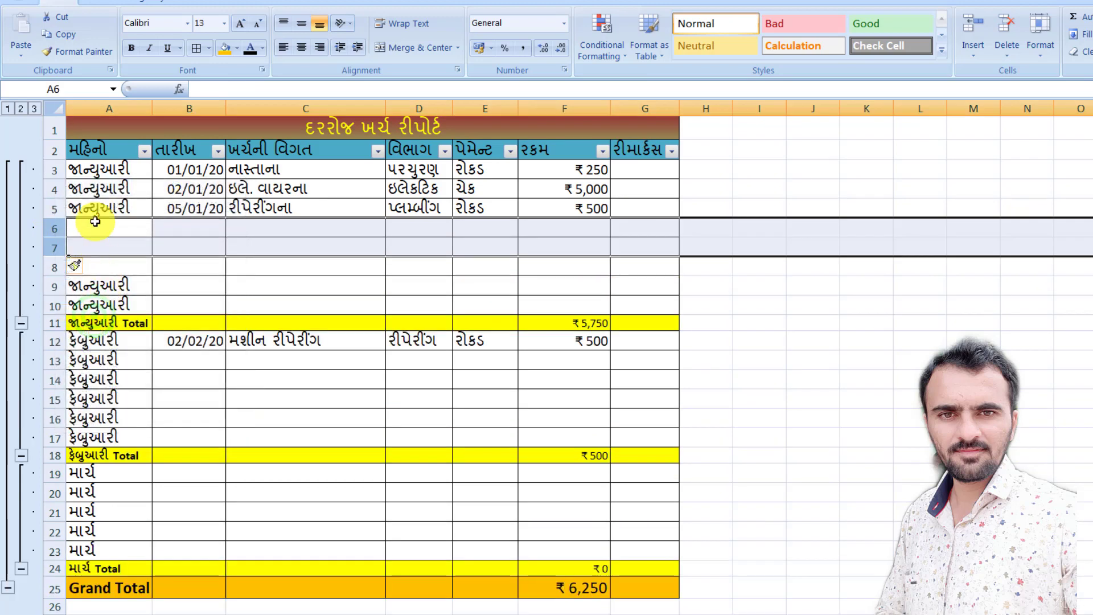
# Insert five blank rows above the 05/01/20 expense in row 5.
pyautogui.click(53, 208)
pyautogui.moveTo(53, 207); pyautogui.dragTo(54, 291)
pyautogui.rightClick(53, 216)
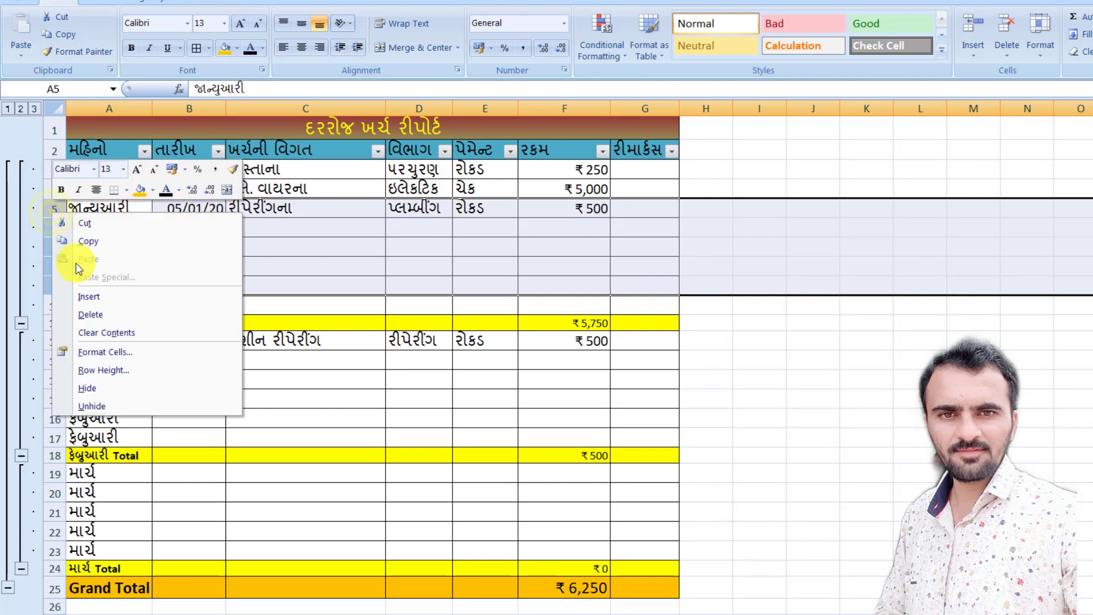
pyautogui.click(88, 292)
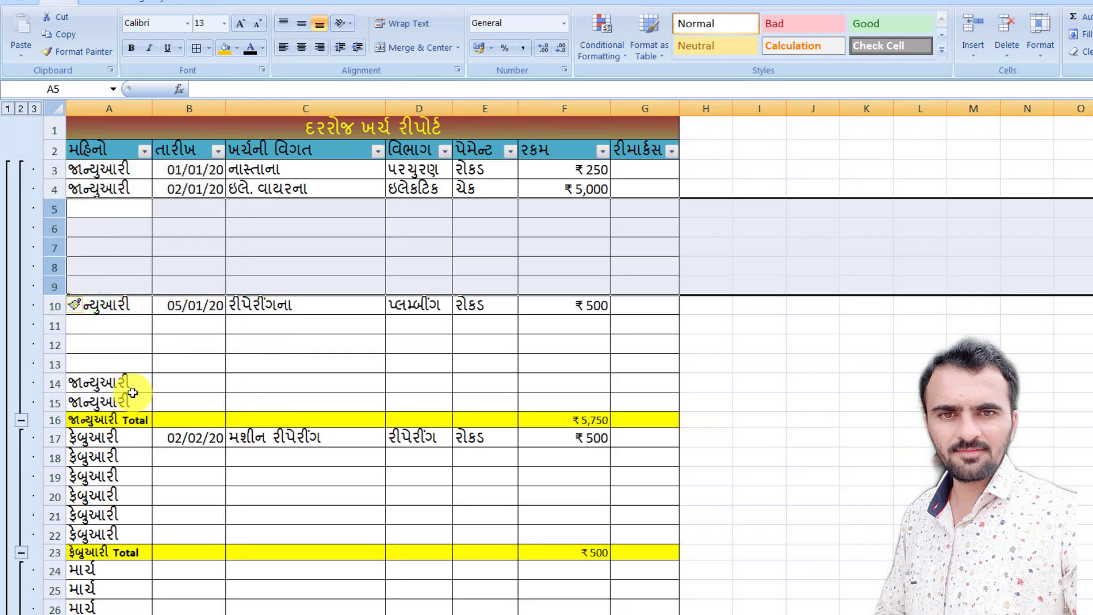
# Insert four blank rows one at a time between the માર્ચ Total row and the Grand Total row.
pyautogui.scroll(-3, 134, 388)
pyautogui.scroll(1, 125, 371)
pyautogui.scroll(-3, 126, 371)
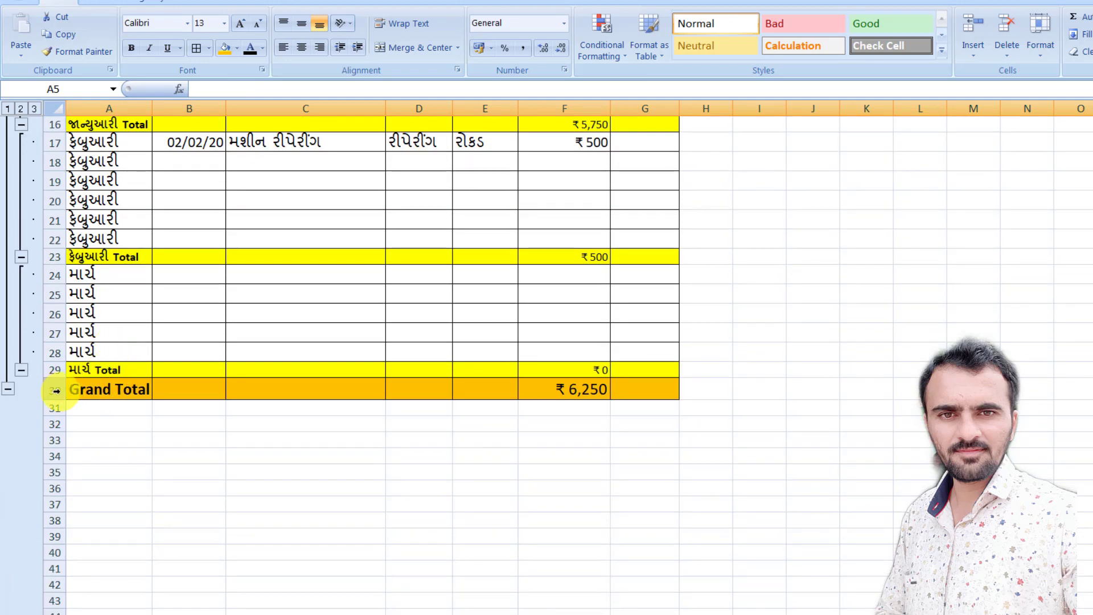
pyautogui.click(55, 390)
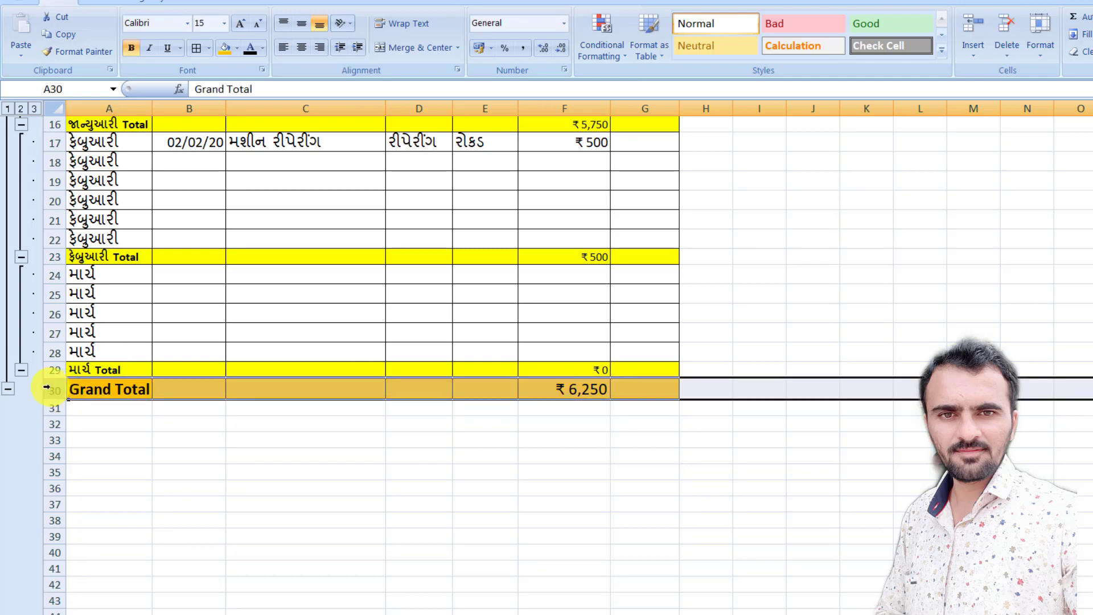
pyautogui.rightClick(48, 388)
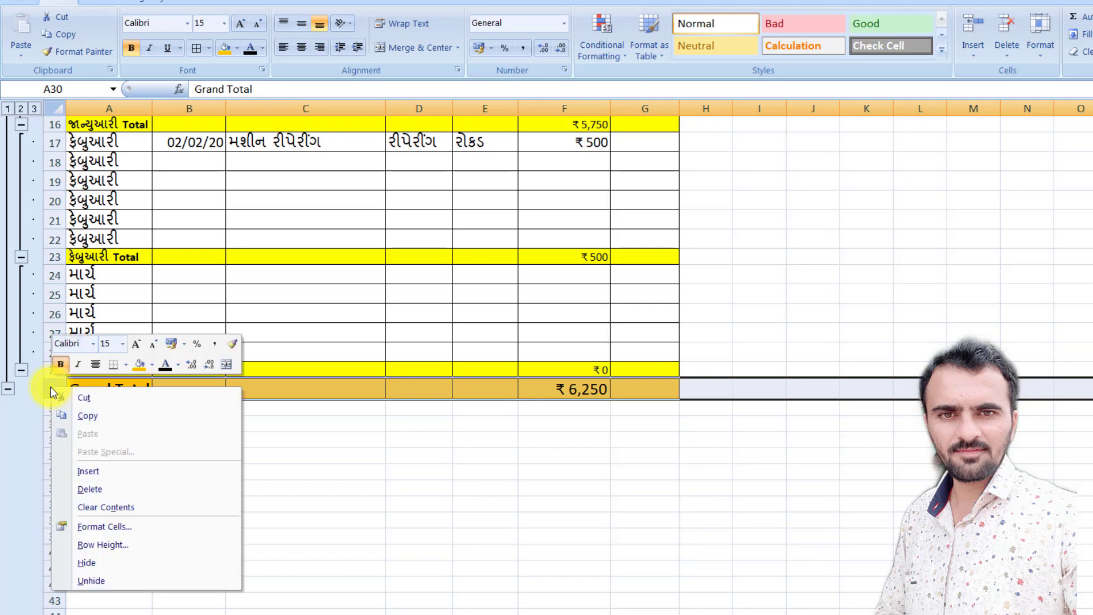
pyautogui.click(86, 473)
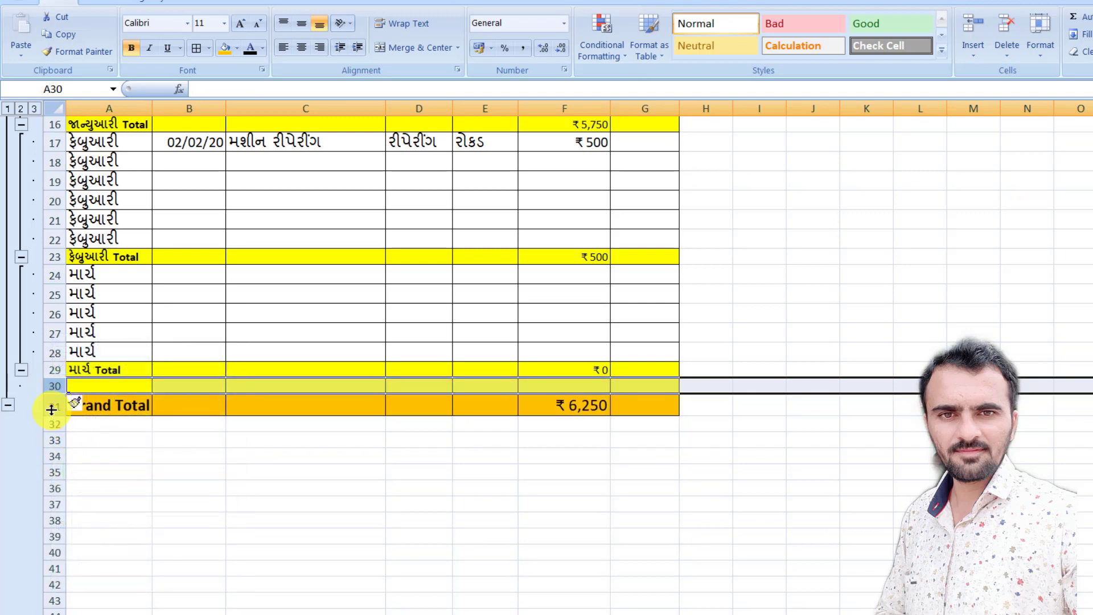
pyautogui.click(51, 409)
pyautogui.rightClick(51, 410)
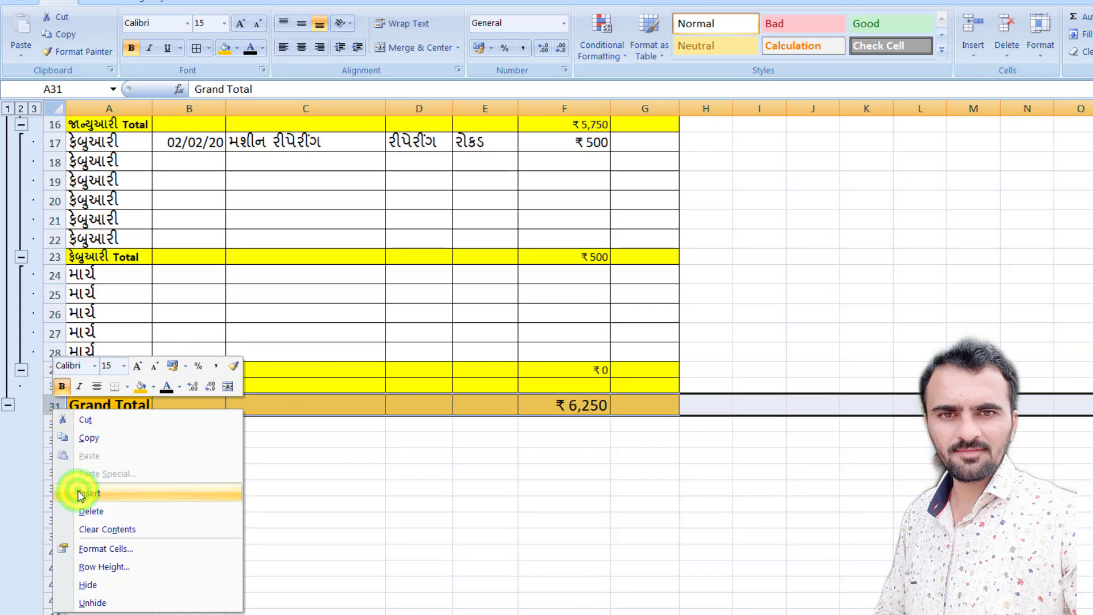
pyautogui.click(80, 493)
pyautogui.click(49, 420)
pyautogui.rightClick(50, 422)
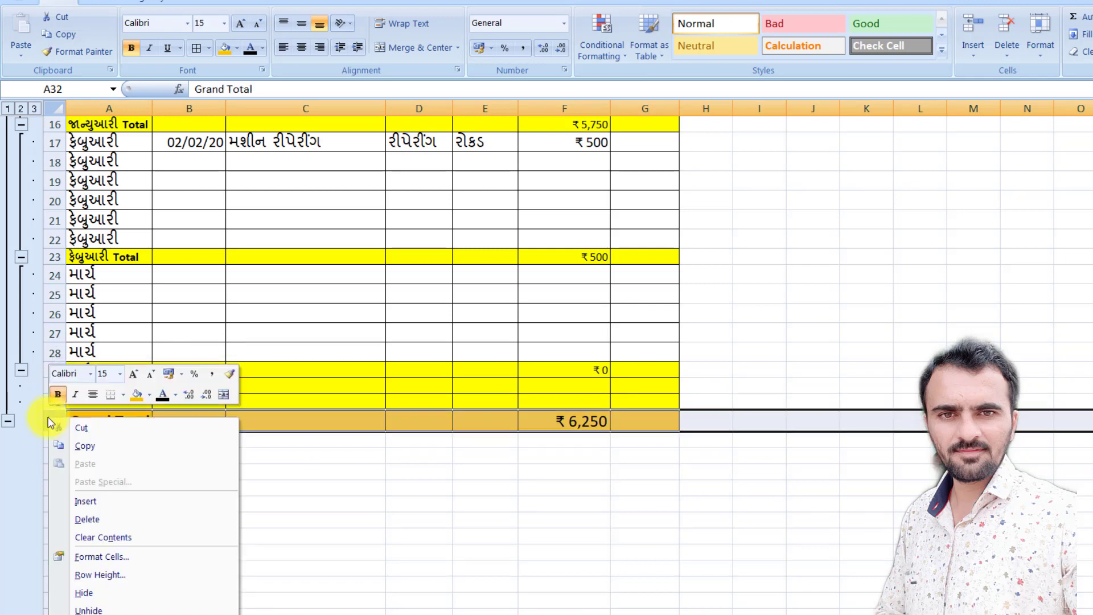
pyautogui.click(73, 502)
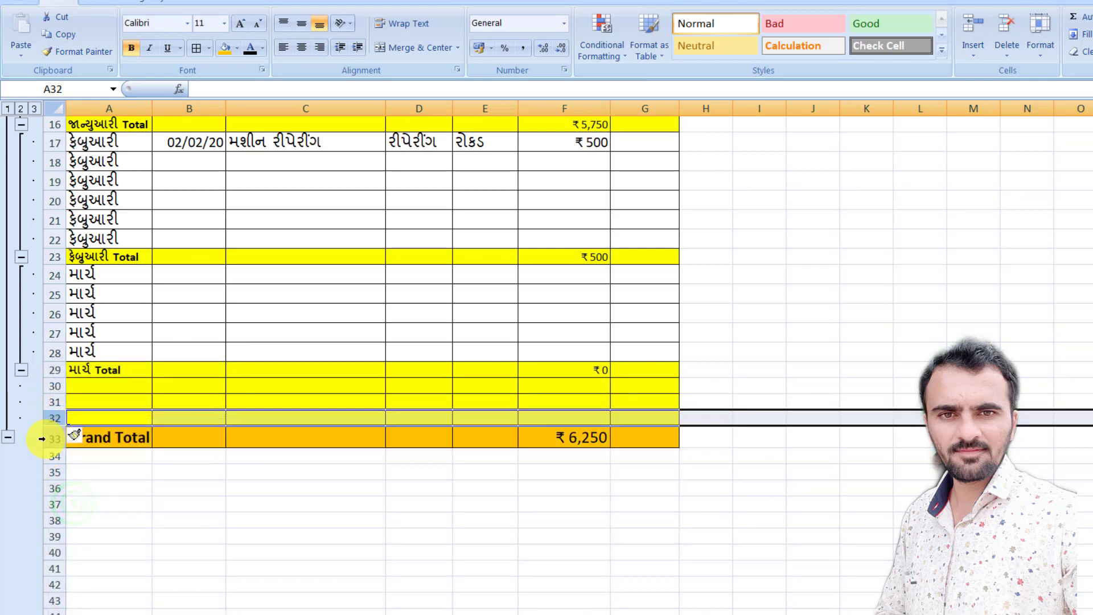
pyautogui.click(42, 439)
pyautogui.rightClick(41, 438)
pyautogui.click(78, 521)
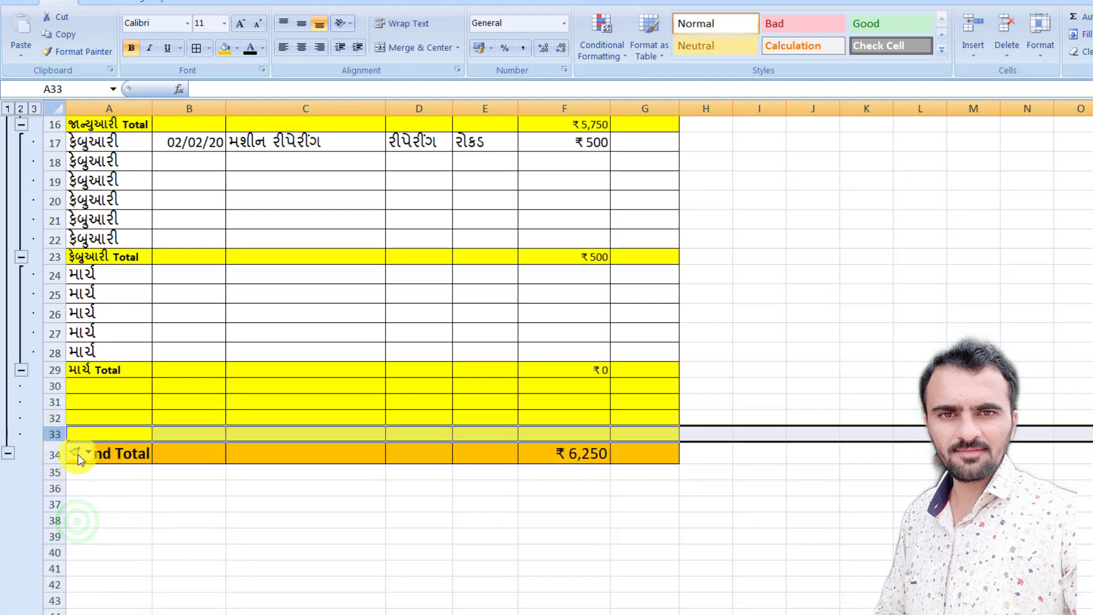
# Remove the yellow fill from the new blank rows A30:G32 below માર્ચ Total.
pyautogui.moveTo(81, 386); pyautogui.dragTo(631, 420)
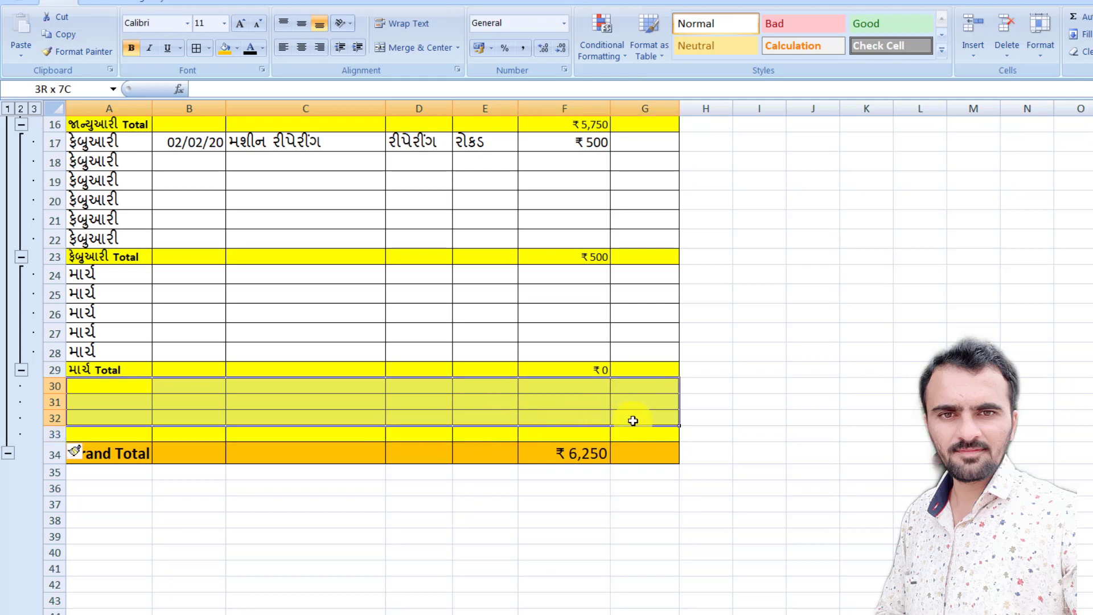
pyautogui.moveTo(633, 420); pyautogui.dragTo(633, 421)
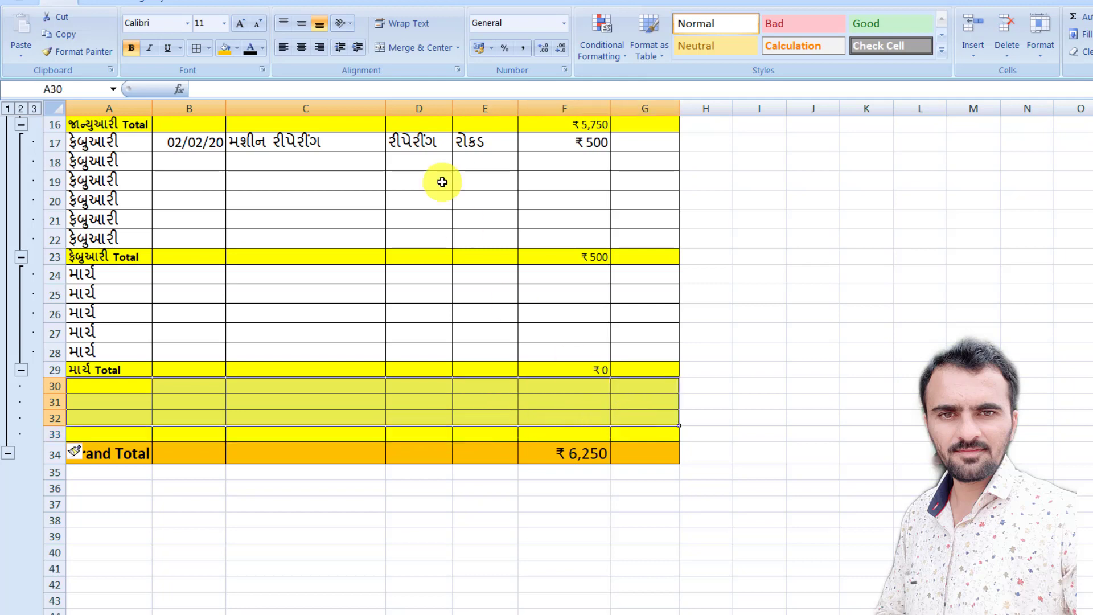
pyautogui.click(237, 45)
pyautogui.click(224, 79)
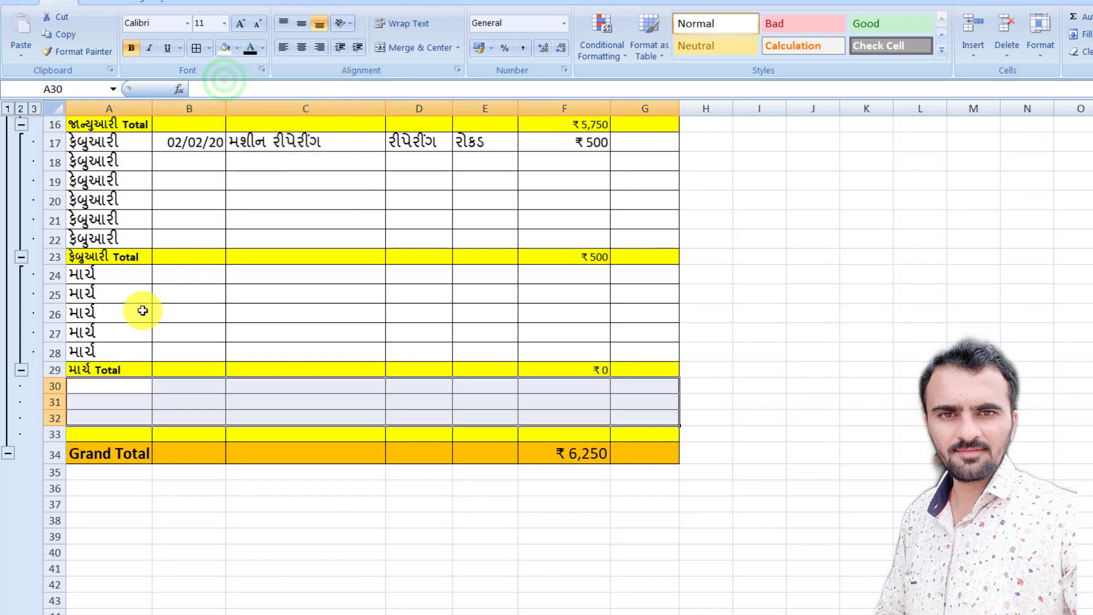
# Enter the label એપ્રલ Total in cell A33, directly above the Grand Total row.
pyautogui.click(109, 386)
pyautogui.click(112, 437)
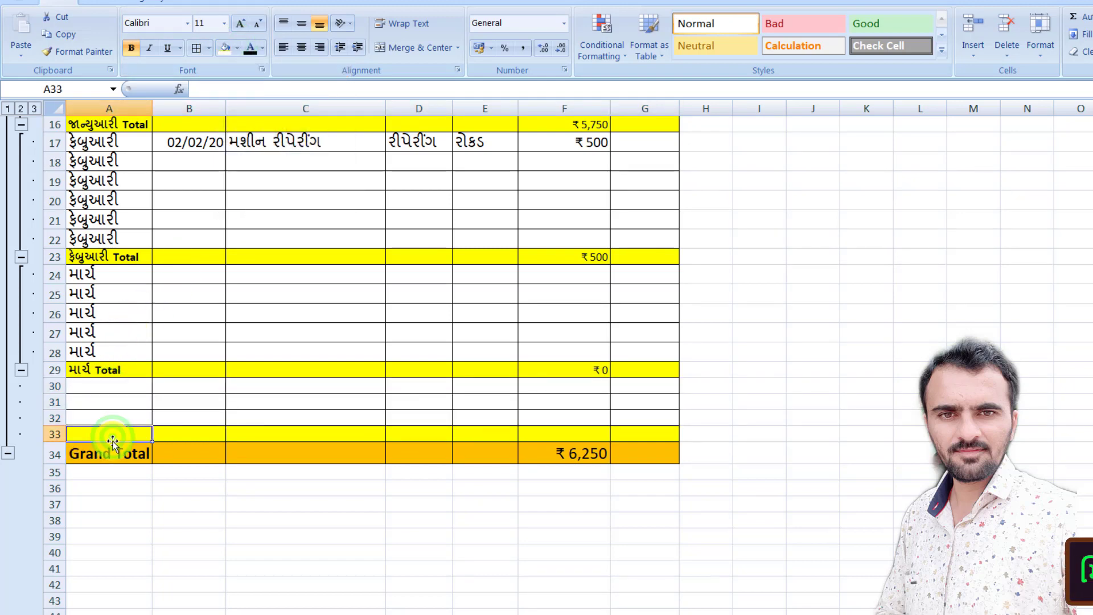
pyautogui.write('અ')
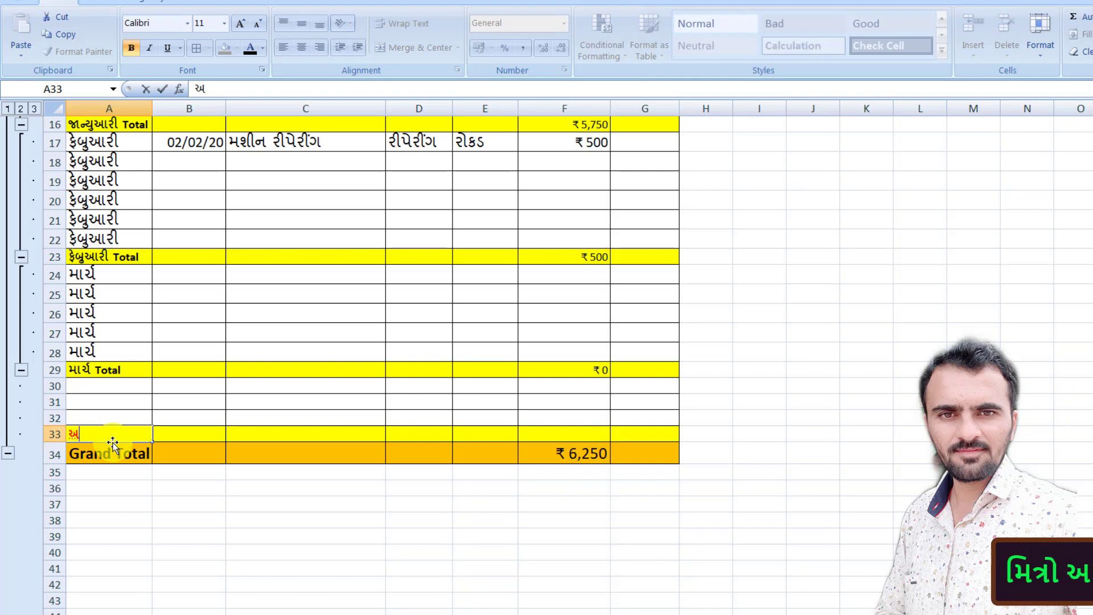
pyautogui.write('પ્રલ')
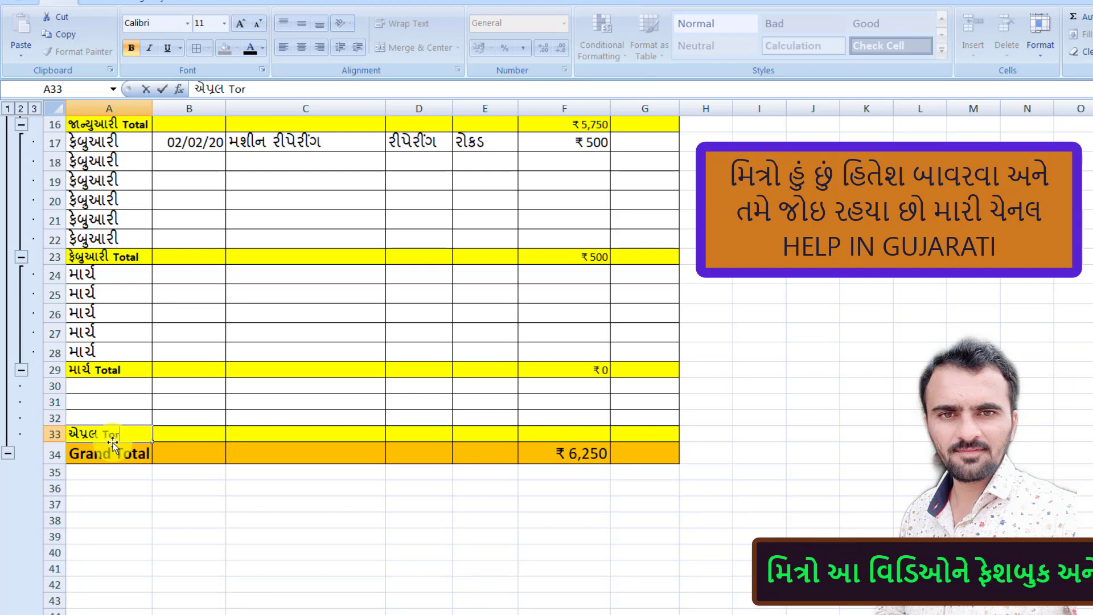
pyautogui.write('Tot')
pyautogui.press('BackSpace')
pyautogui.write('ta')
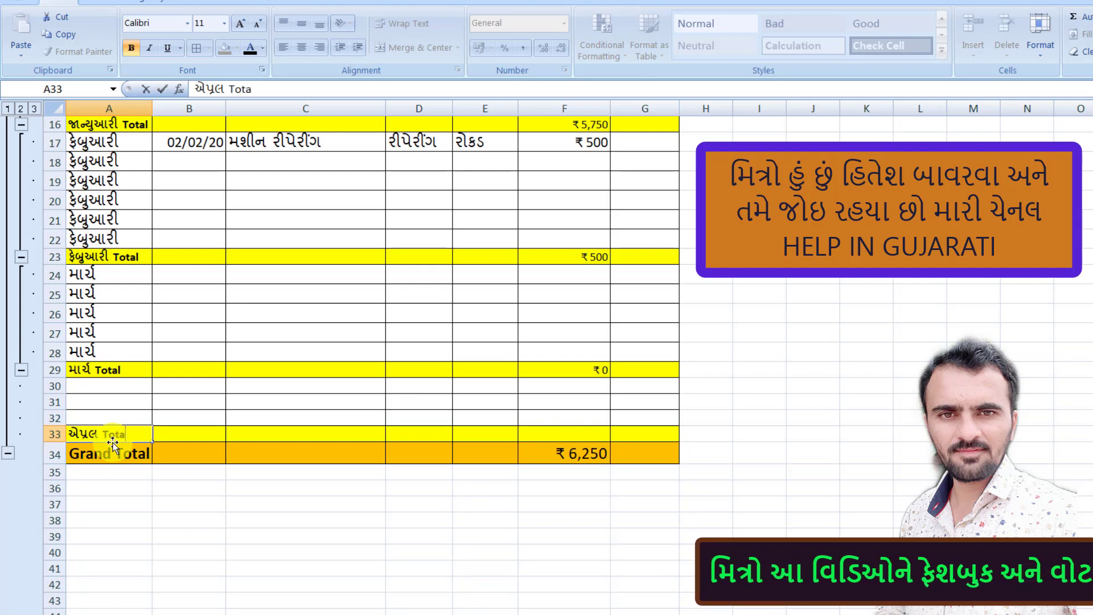
pyautogui.write('l')
pyautogui.press('Right')
# Enter the formula =SUBTOTAL(9,F30:F32) in cell F33 of the એપ્રલ Total row.
pyautogui.press('Right')
pyautogui.press('Right')
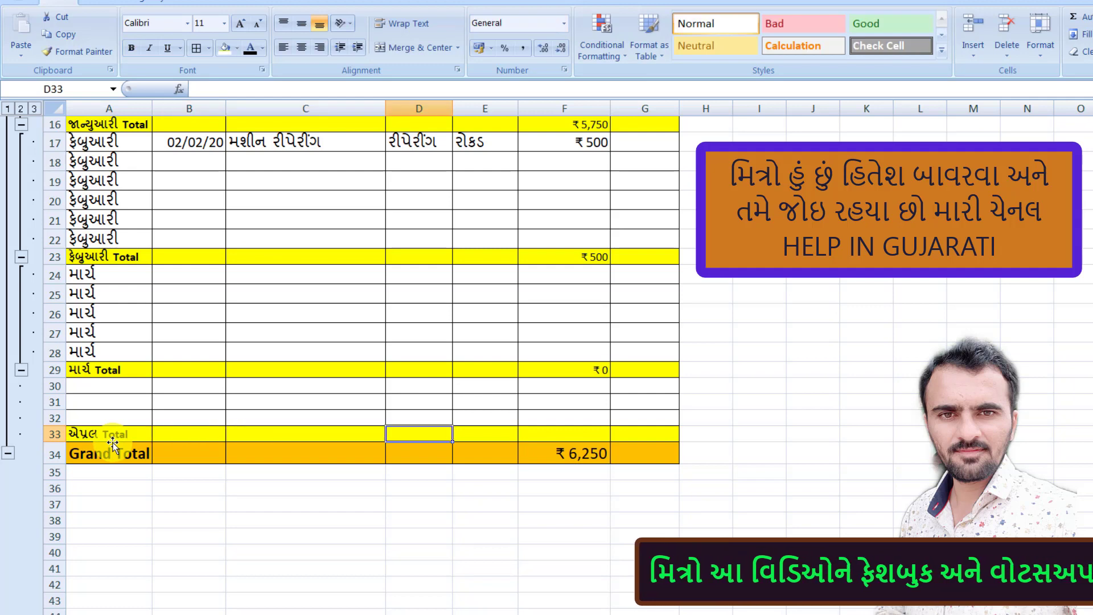
pyautogui.press('Right')
pyautogui.press('Right')
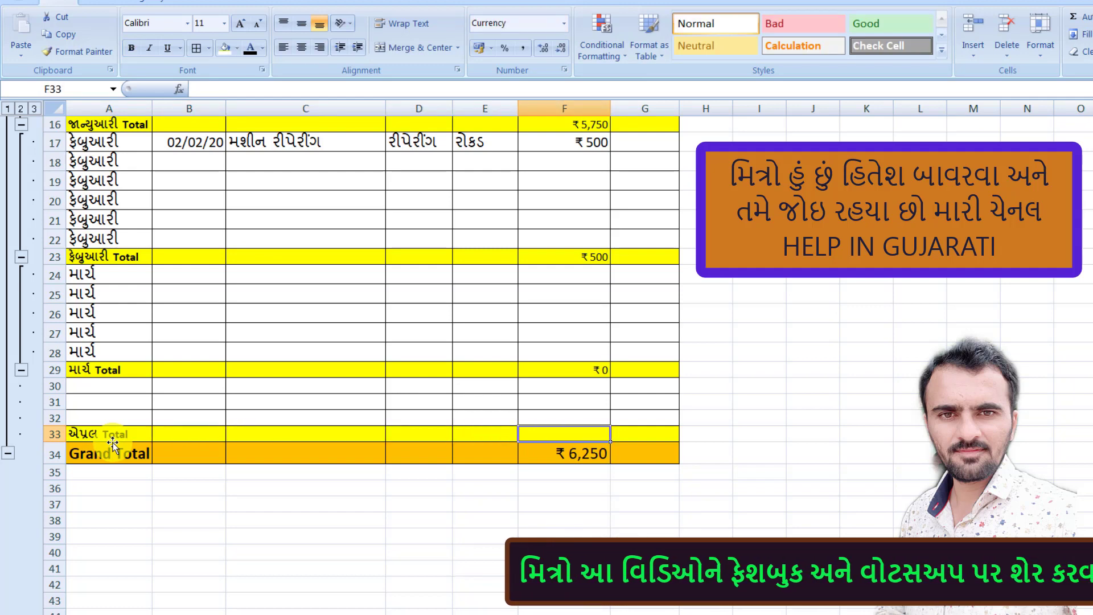
pyautogui.write('=')
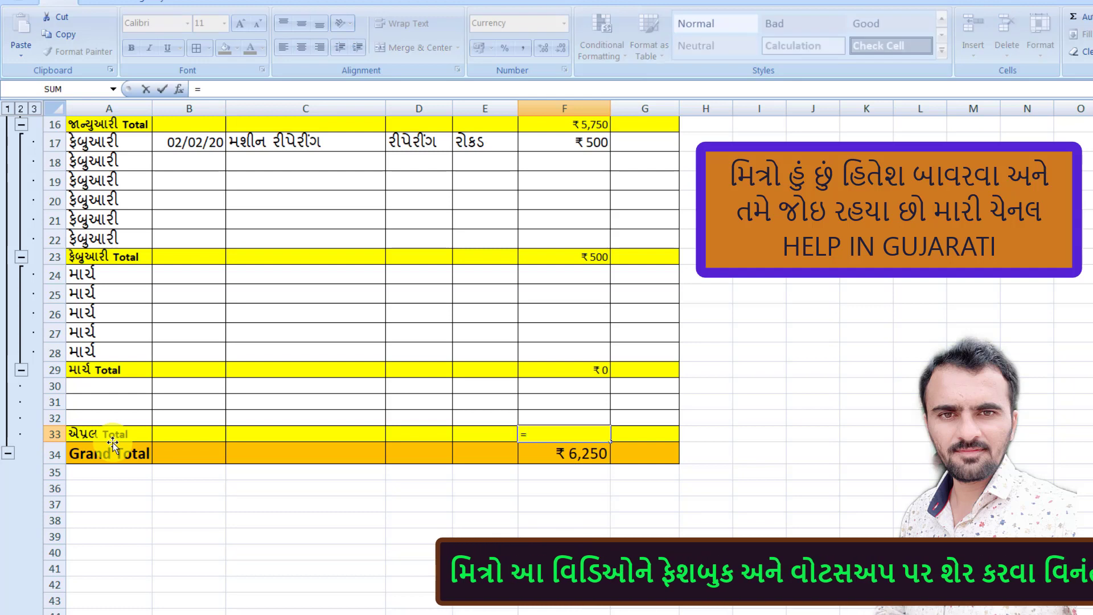
pyautogui.write('sub')
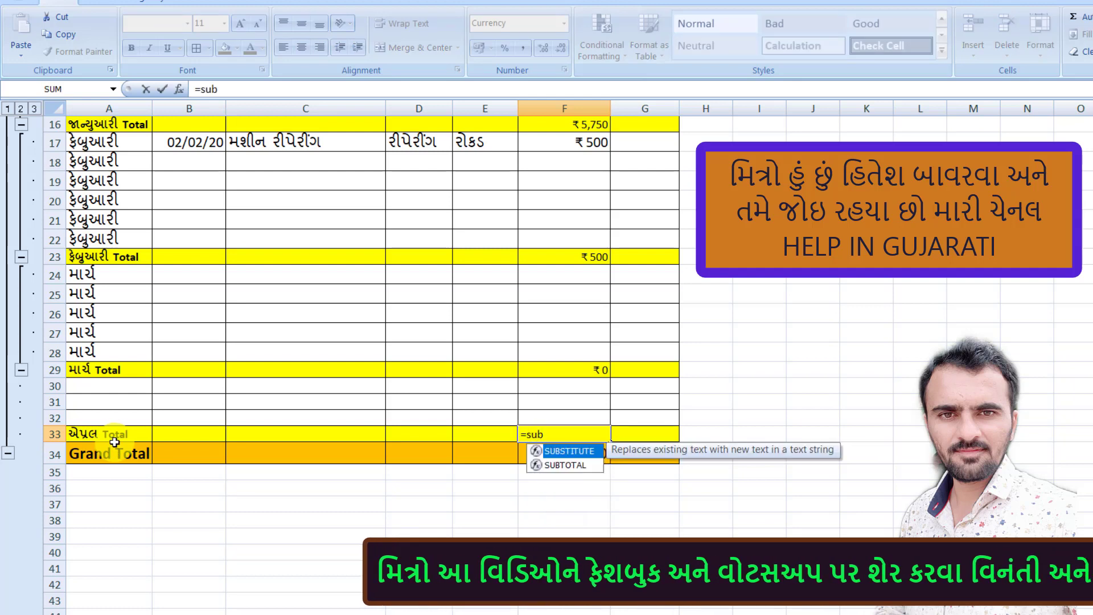
pyautogui.click(558, 463)
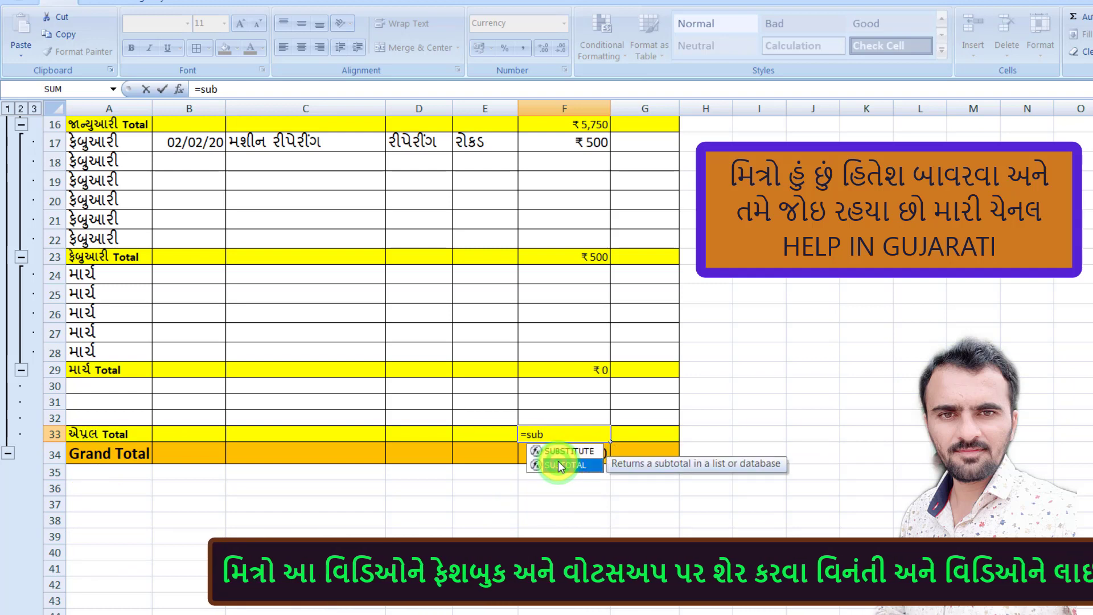
pyautogui.doubleClick(558, 464)
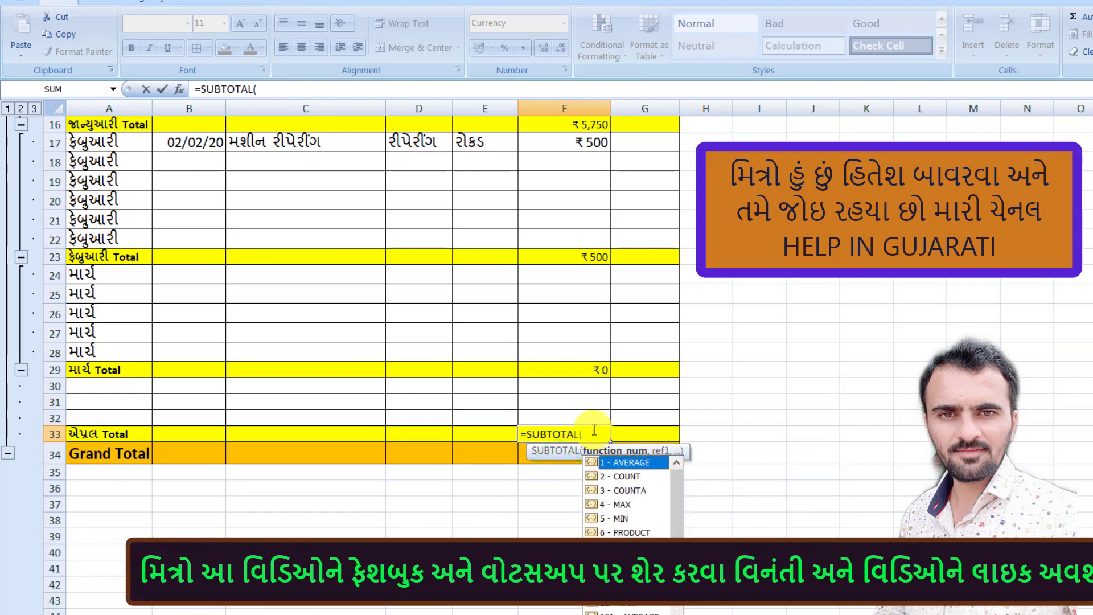
pyautogui.write('9')
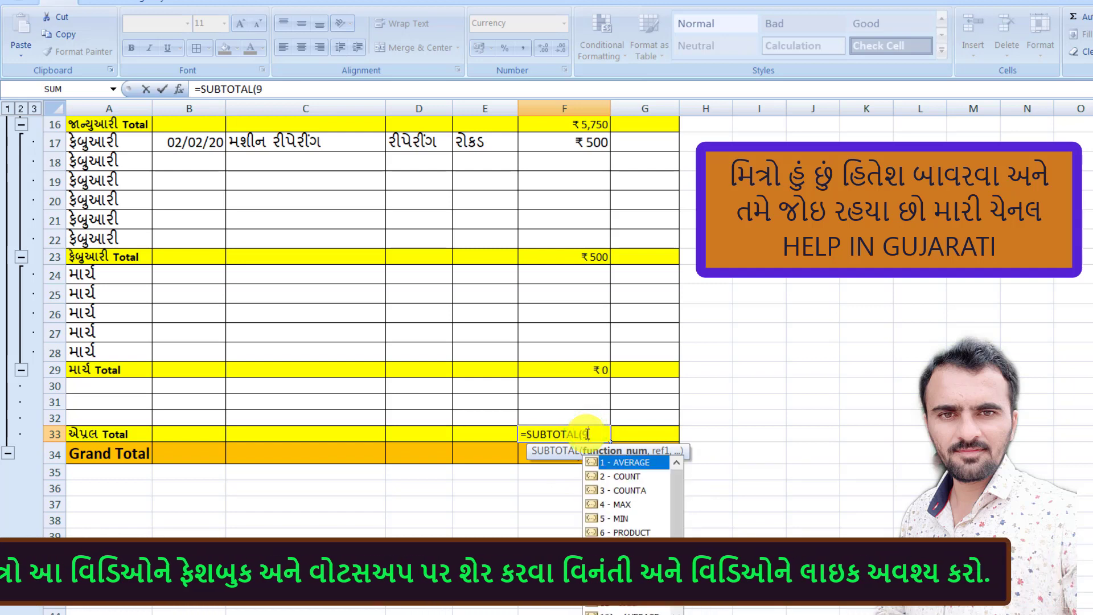
pyautogui.write(',')
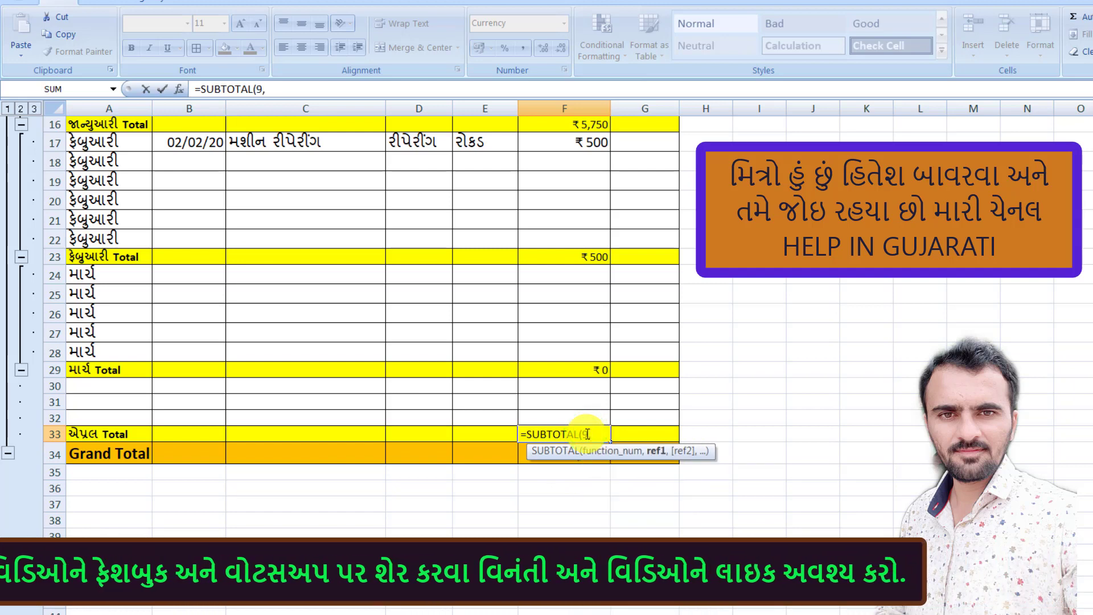
pyautogui.click(578, 387)
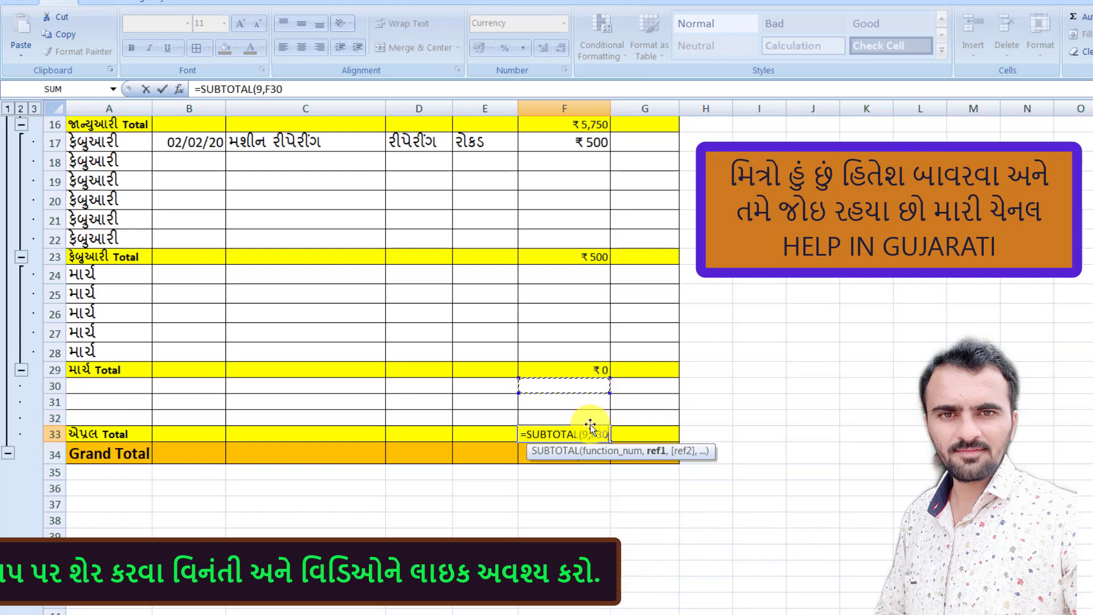
pyautogui.write(':F30')
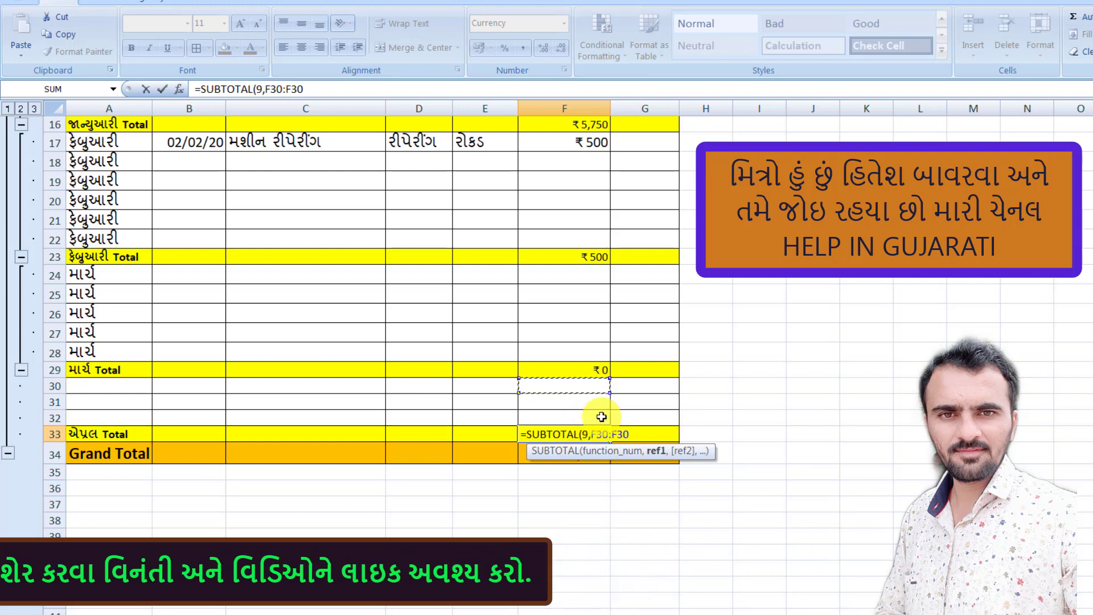
pyautogui.click(601, 417)
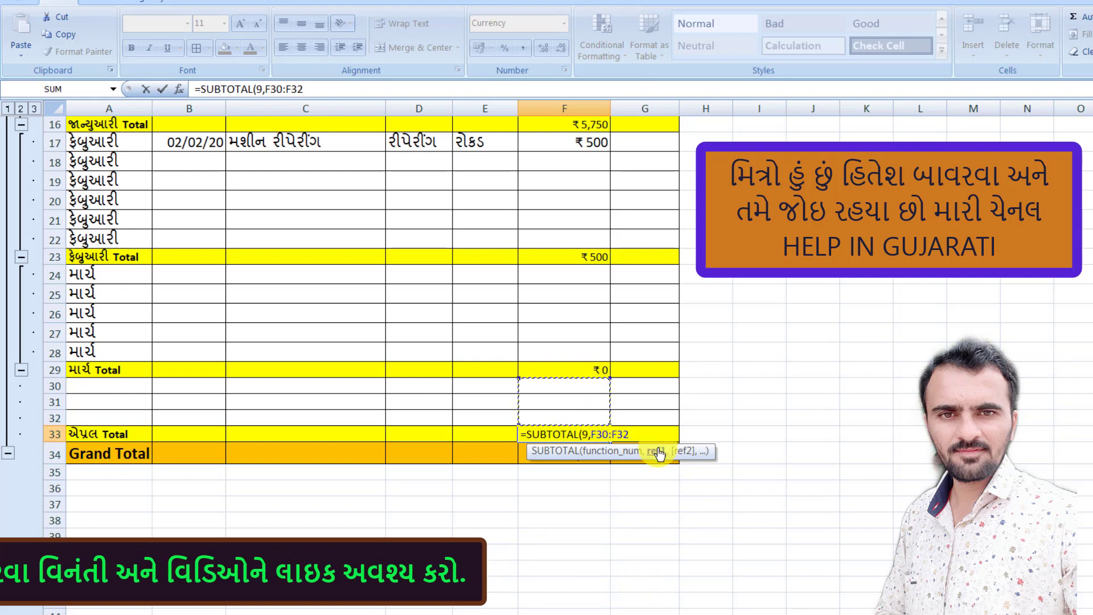
pyautogui.write(')')
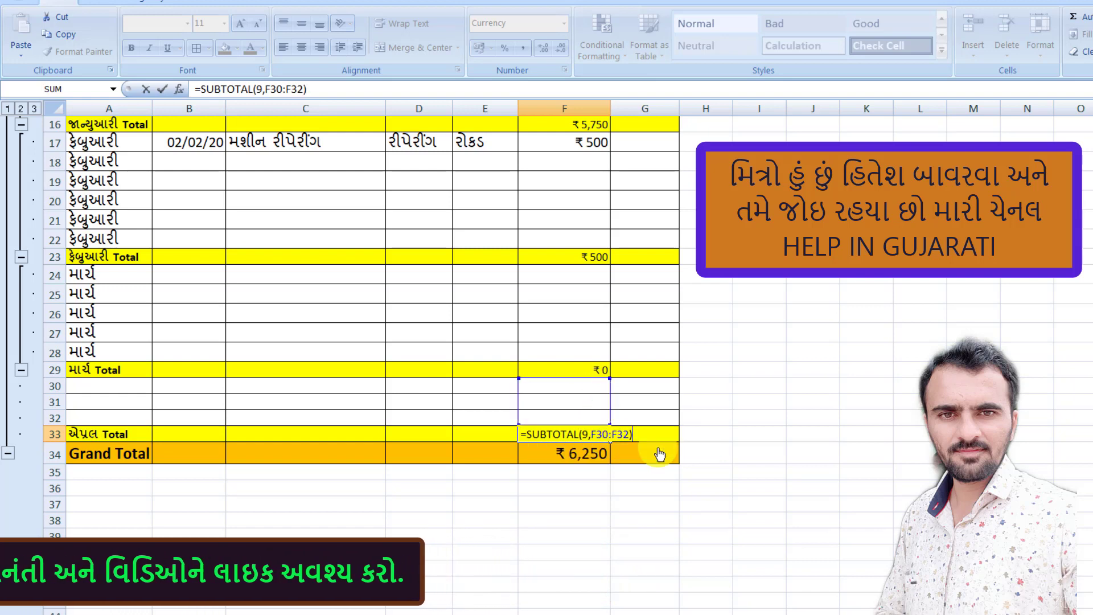
pyautogui.press('Return')
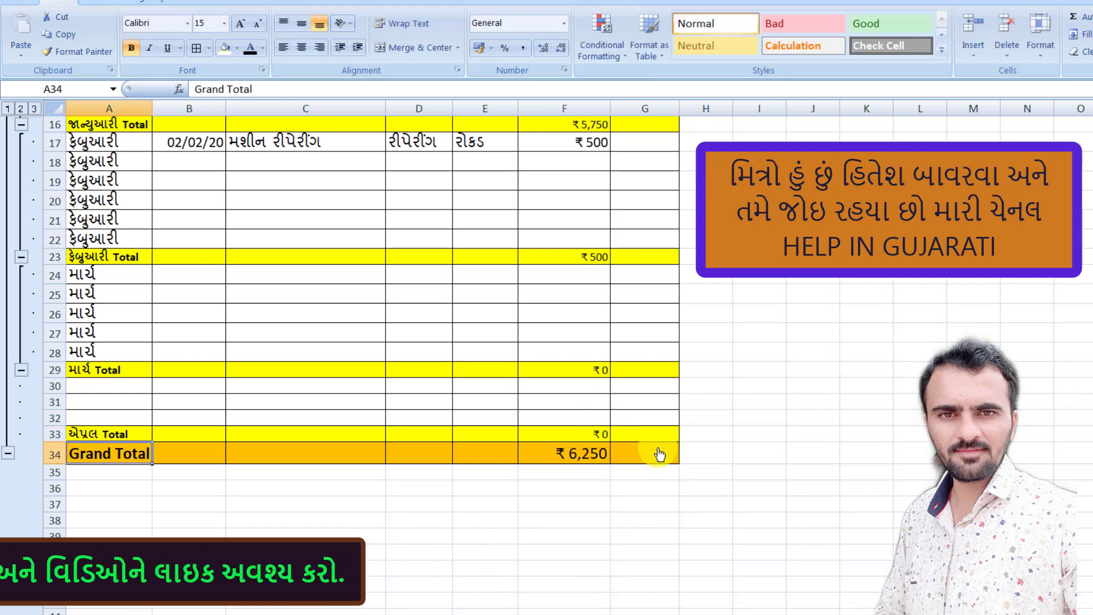
# Enter a test amount of 1 in each of the cells F30, F31 and F32 above the એપ્રલ Total.
pyautogui.click(579, 391)
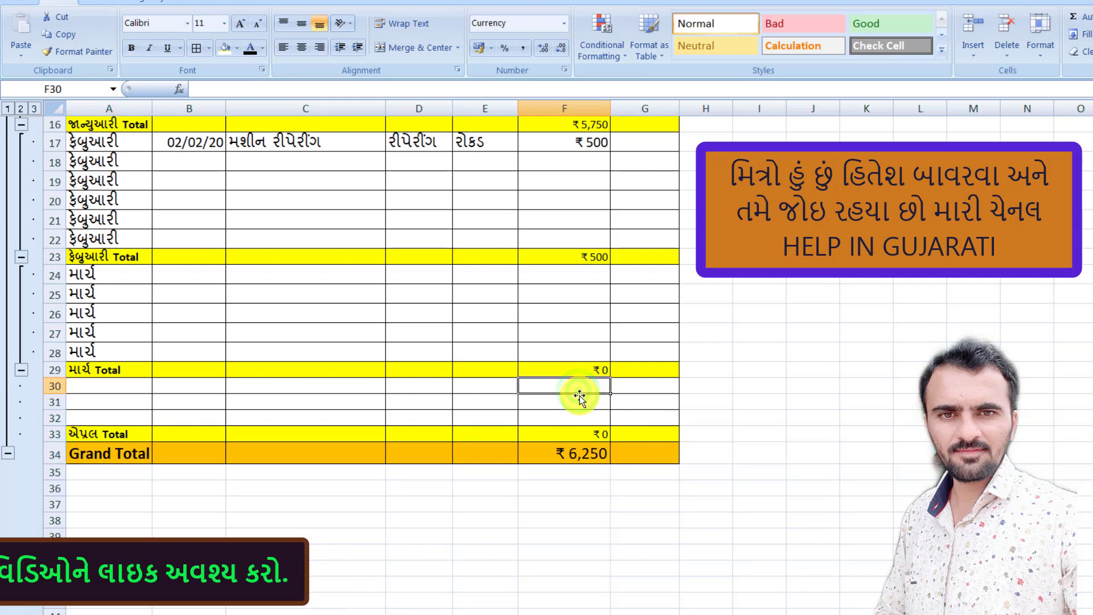
pyautogui.write('1')
pyautogui.press('Return')
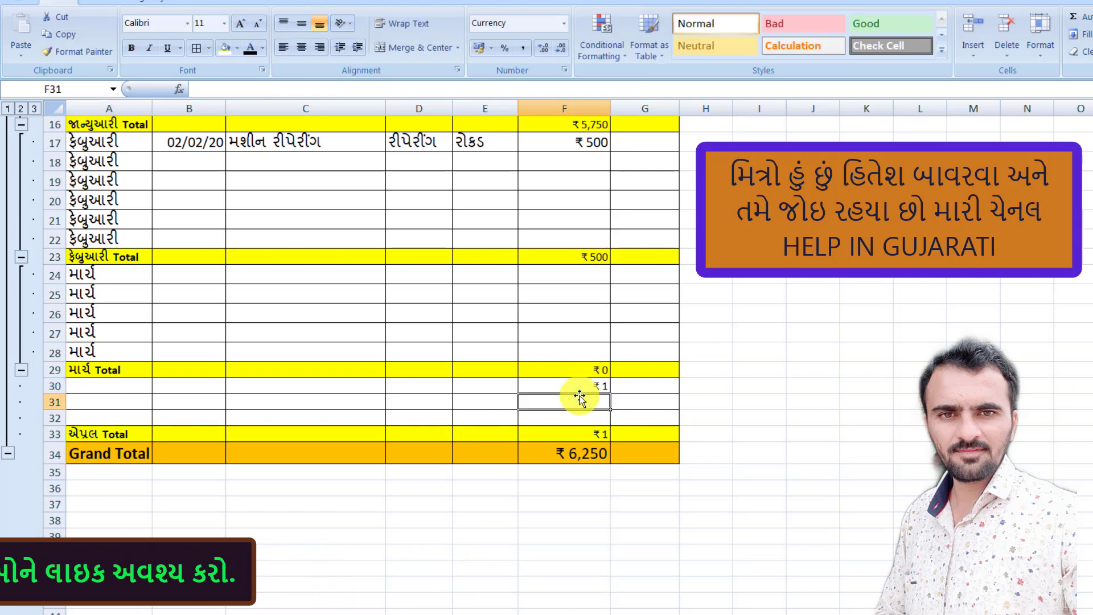
pyautogui.press('Return')
pyautogui.press('Return')
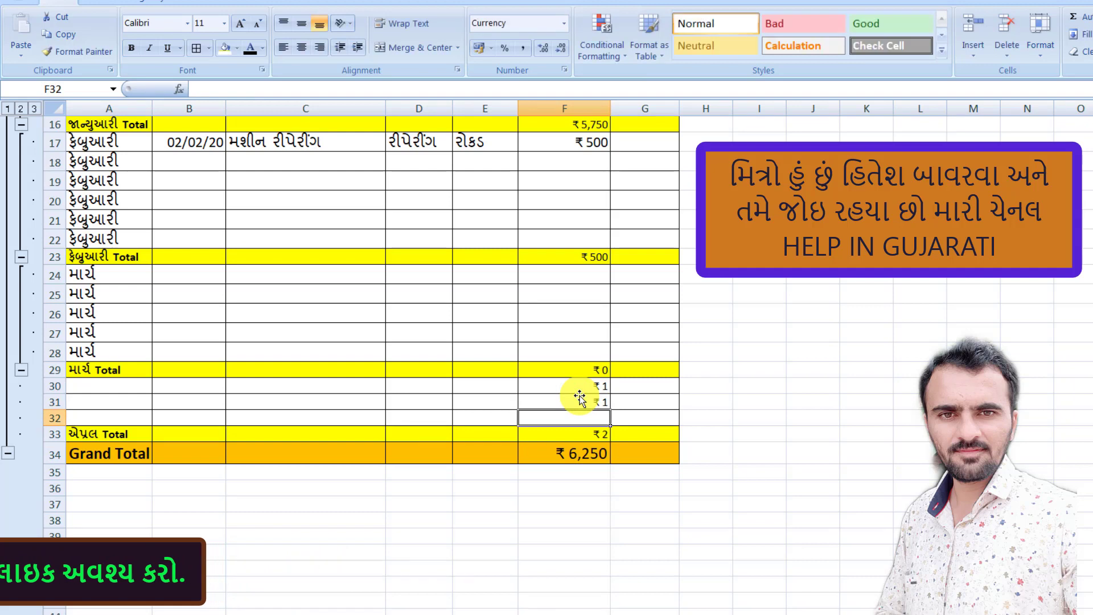
pyautogui.write('1')
pyautogui.press('Return')
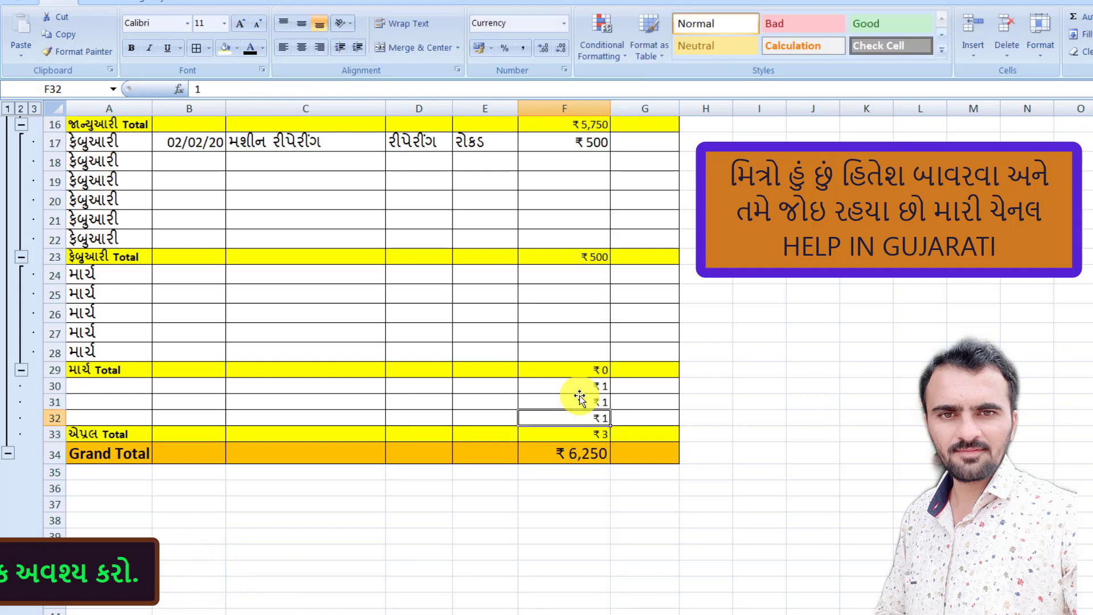
pyautogui.press('Return')
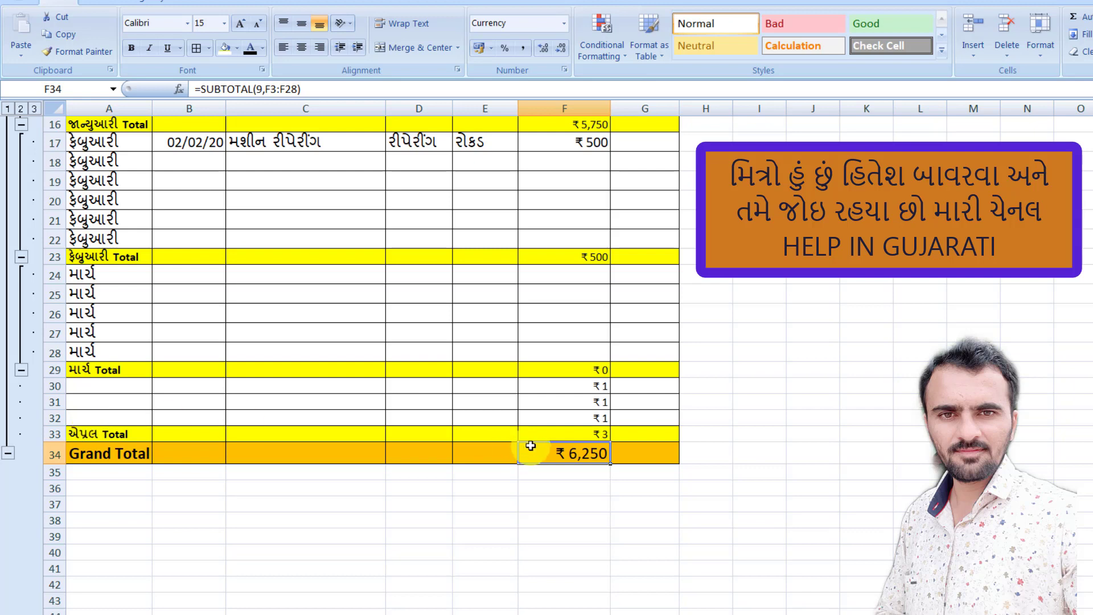
# Extend the Grand Total formula in F34 to cover the new rows, making it =SUBTOTAL(9,F3:F32).
pyautogui.click(566, 416)
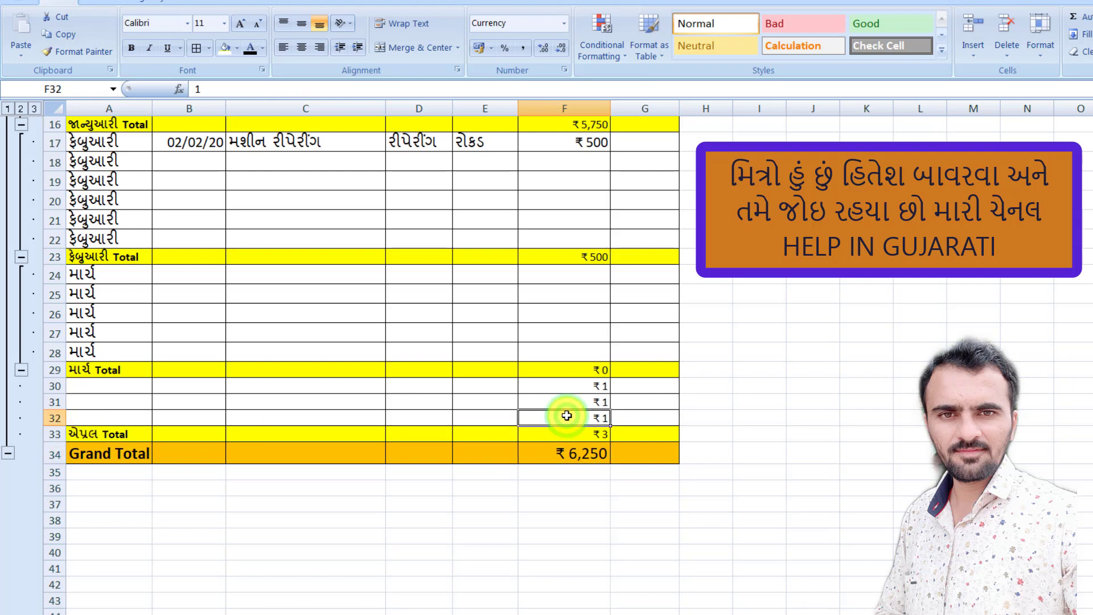
pyautogui.click(598, 458)
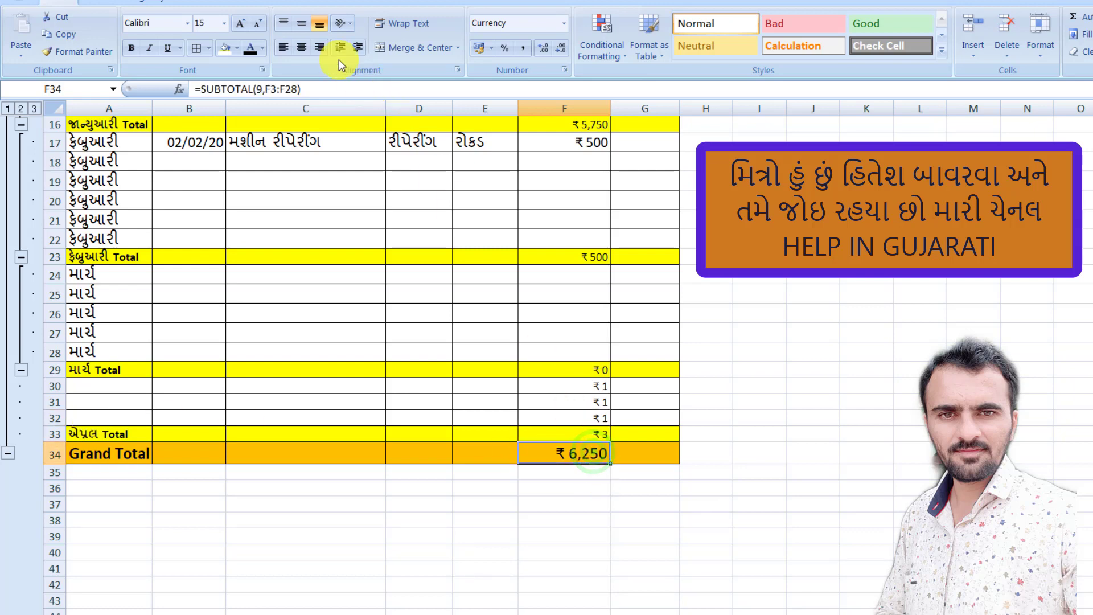
pyautogui.click(297, 88)
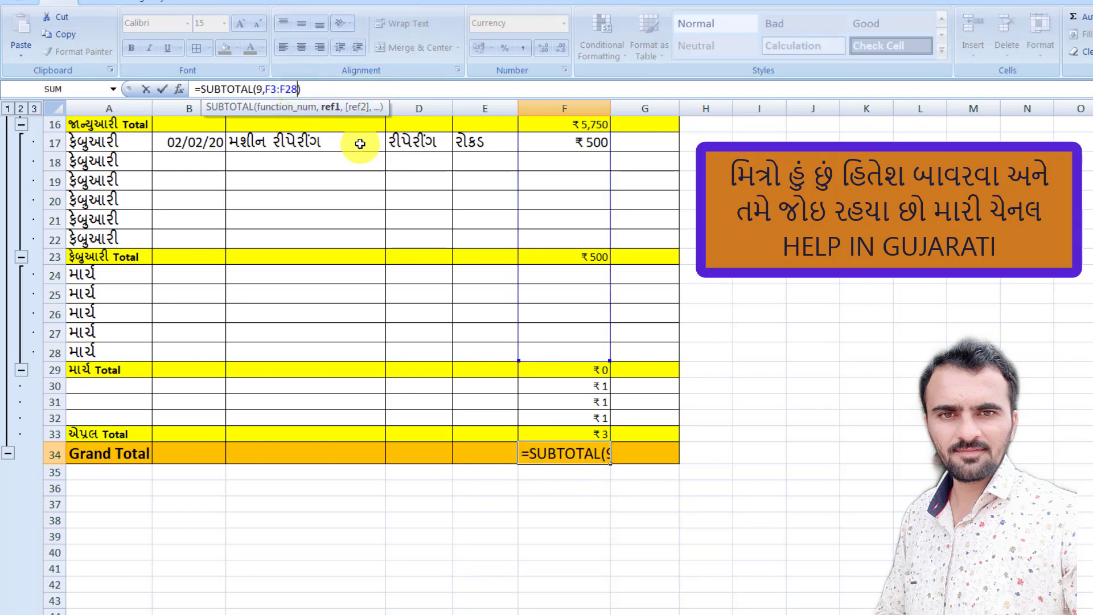
pyautogui.press('BackSpace')
pyautogui.press('BackSpace')
pyautogui.write('32')
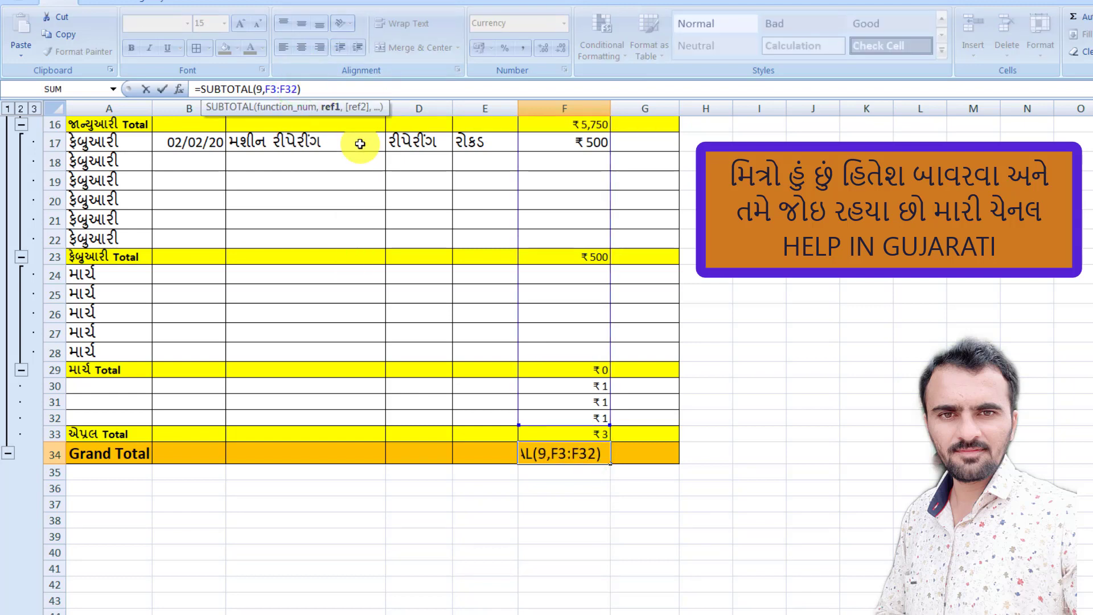
pyautogui.press('Return')
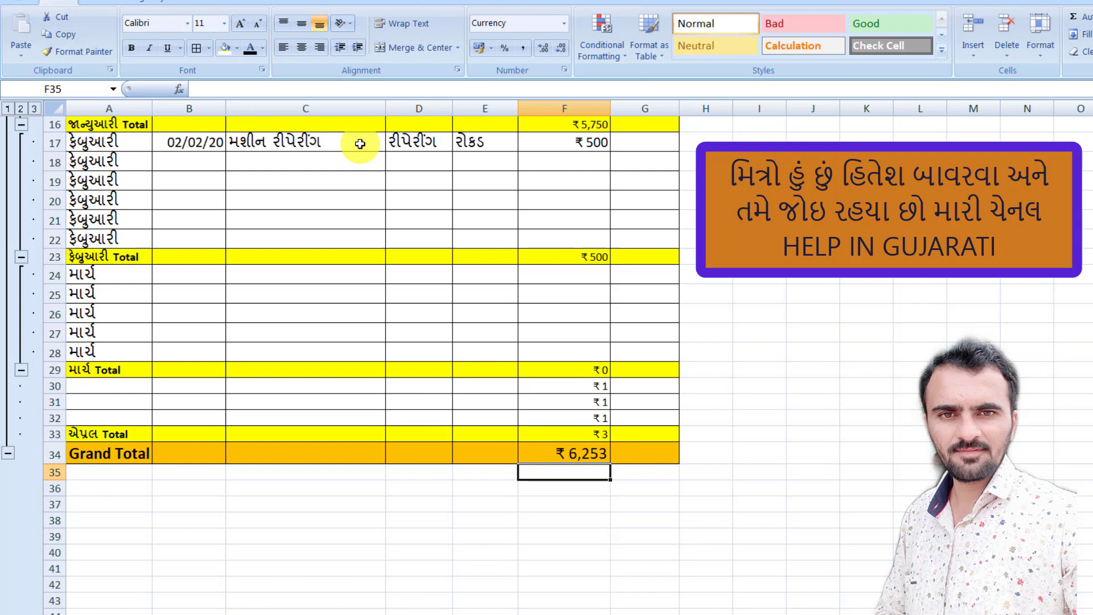
# Set the test amount in cell F32 to 5.
pyautogui.click(601, 421)
pyautogui.write('5')
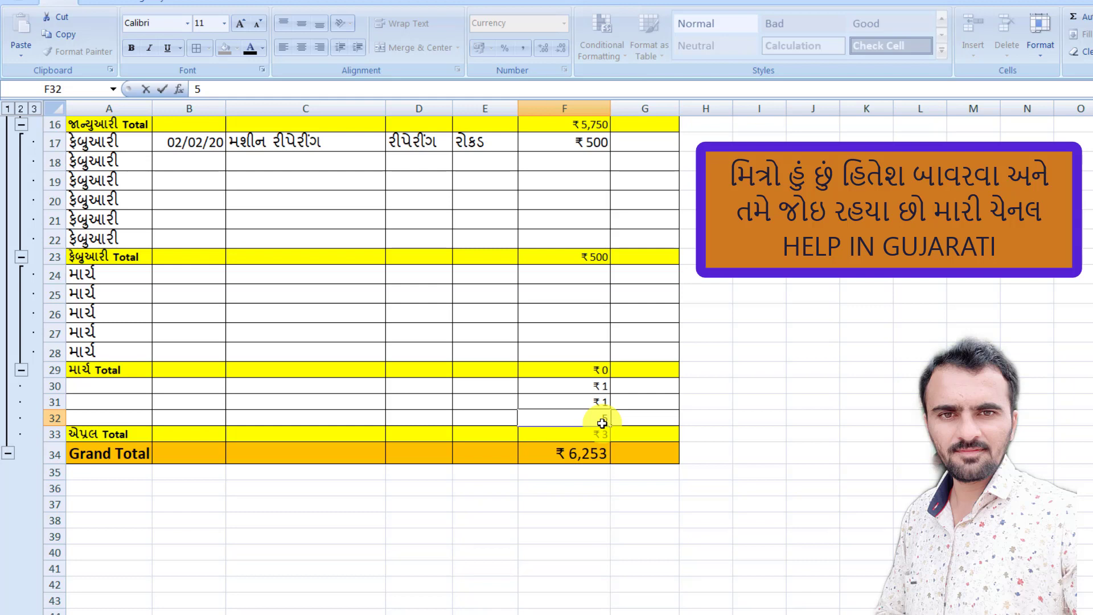
pyautogui.press('Tab')
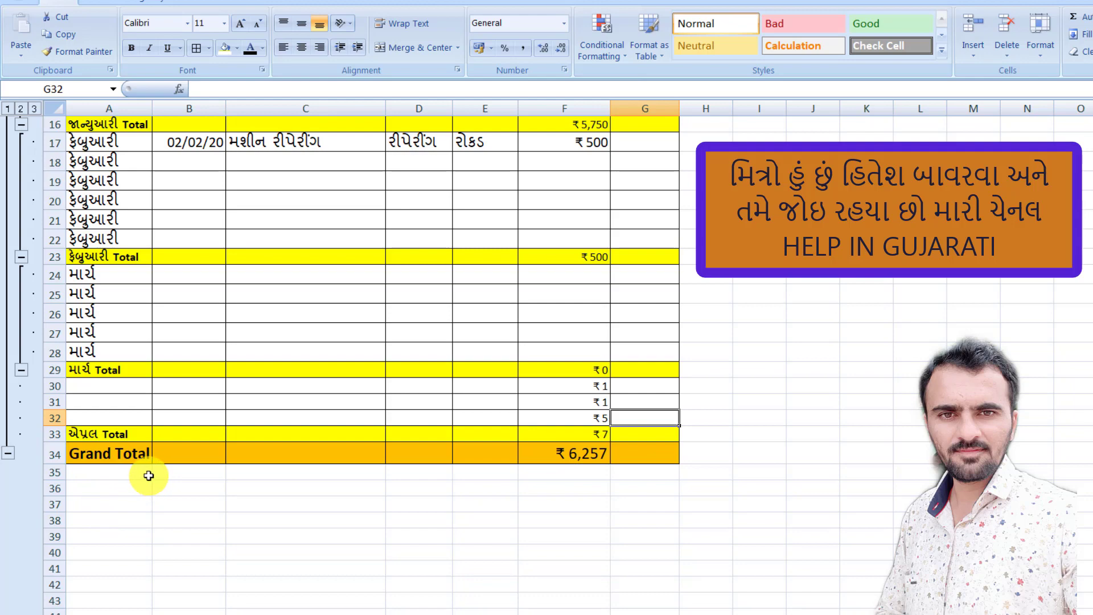
# Delete the three blank rows 6 to 8 below the 05/01/20 expense.
pyautogui.scroll(5, 146, 472)
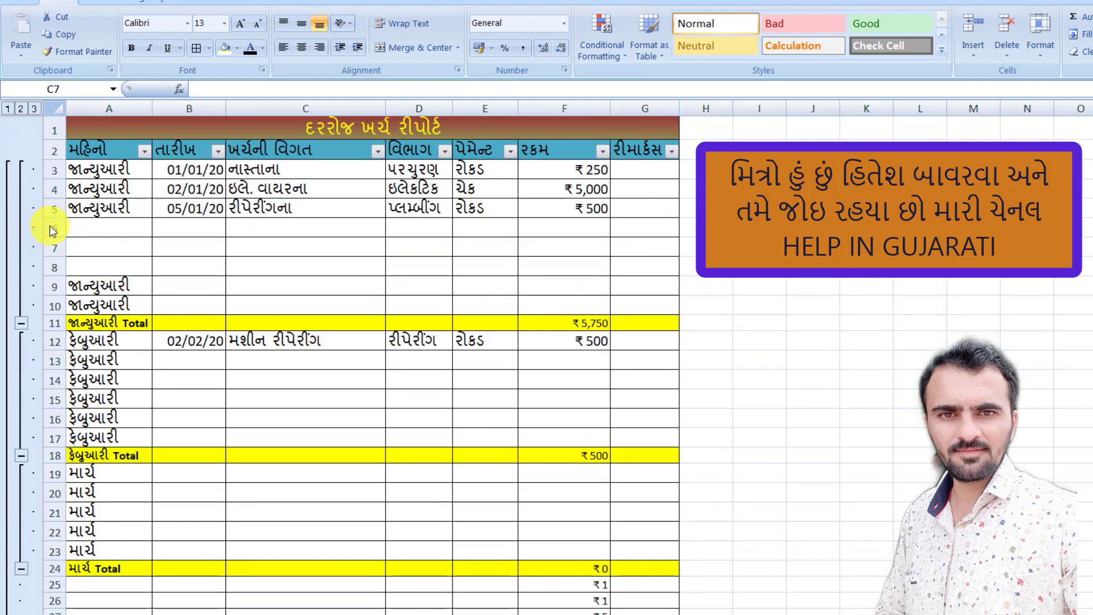
pyautogui.click(45, 227)
pyautogui.moveTo(44, 226); pyautogui.dragTo(40, 269)
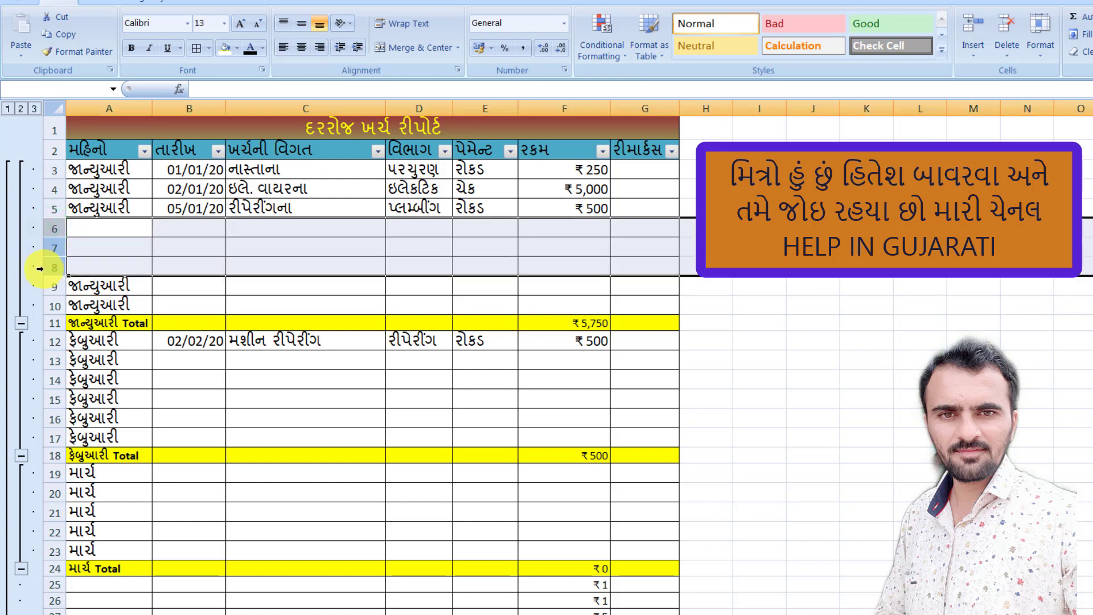
pyautogui.rightClick(60, 228)
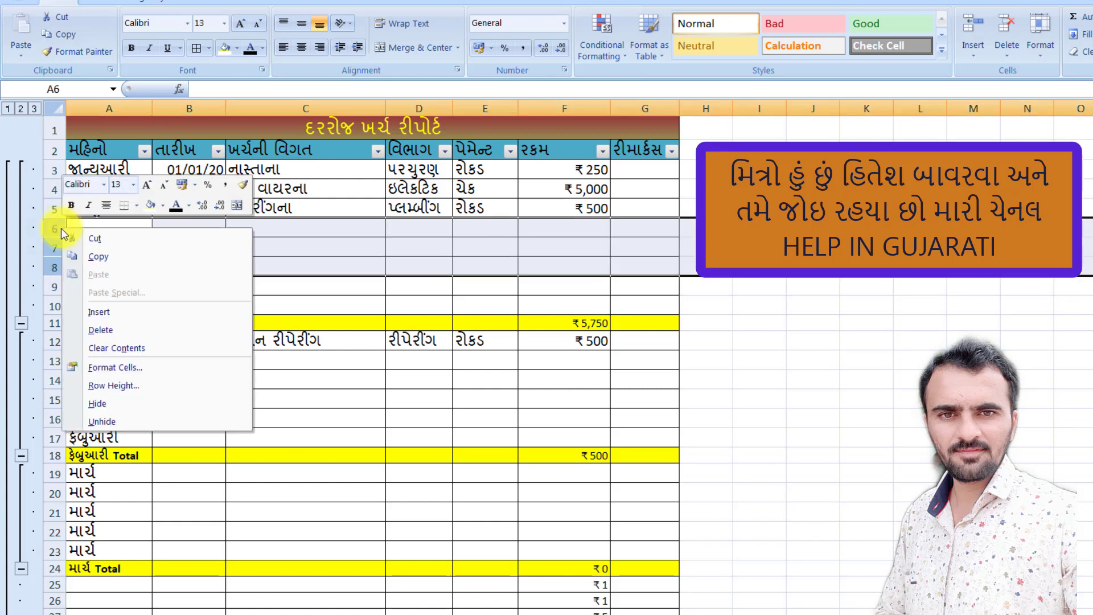
pyautogui.click(104, 331)
pyautogui.scroll(-4, 80, 421)
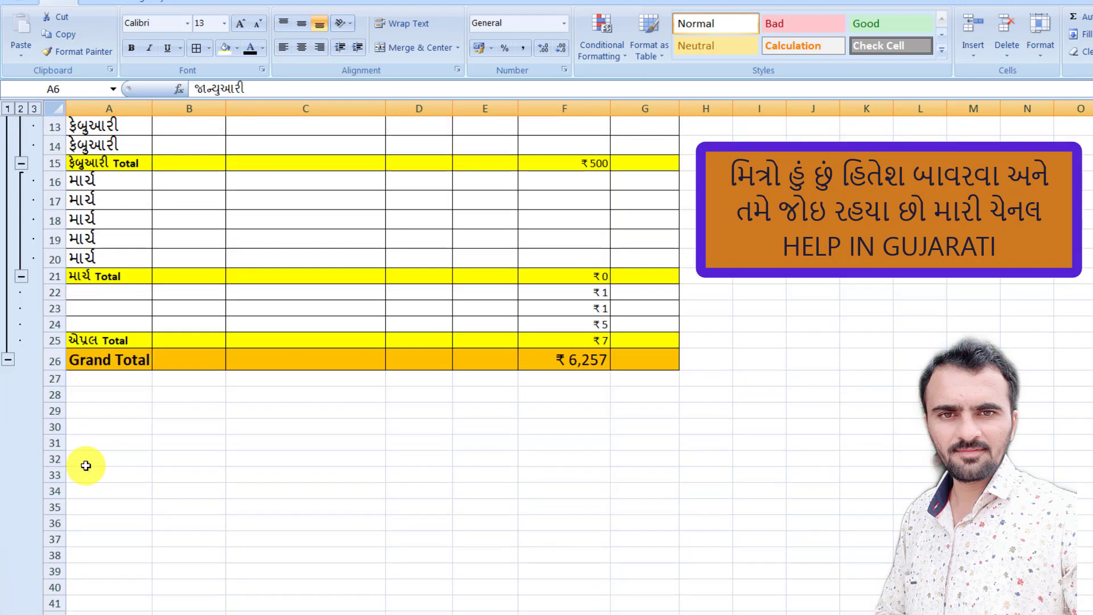
pyautogui.scroll(4, 80, 359)
pyautogui.click(399, 323)
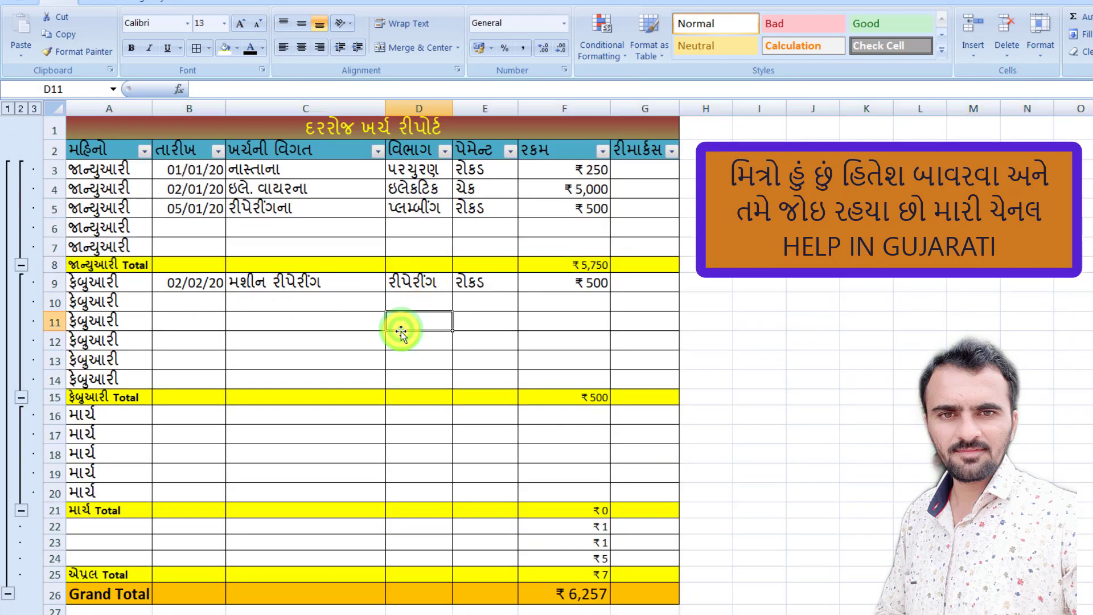
# Filter the વિભાગ column to show only the ઇલેકટિક entries.
pyautogui.click(444, 151)
pyautogui.click(444, 151)
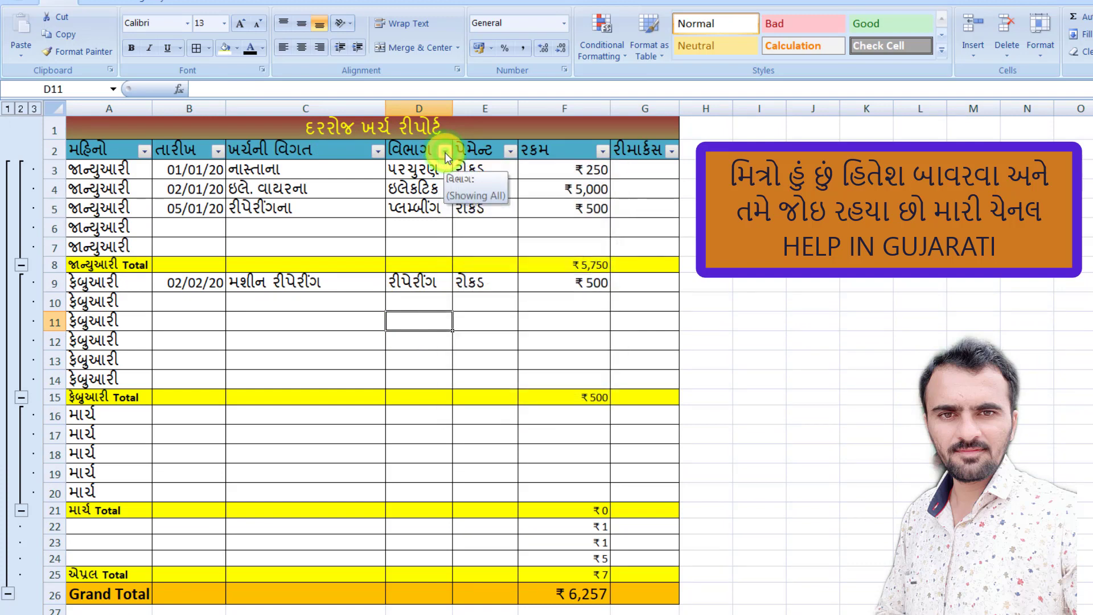
pyautogui.click(445, 151)
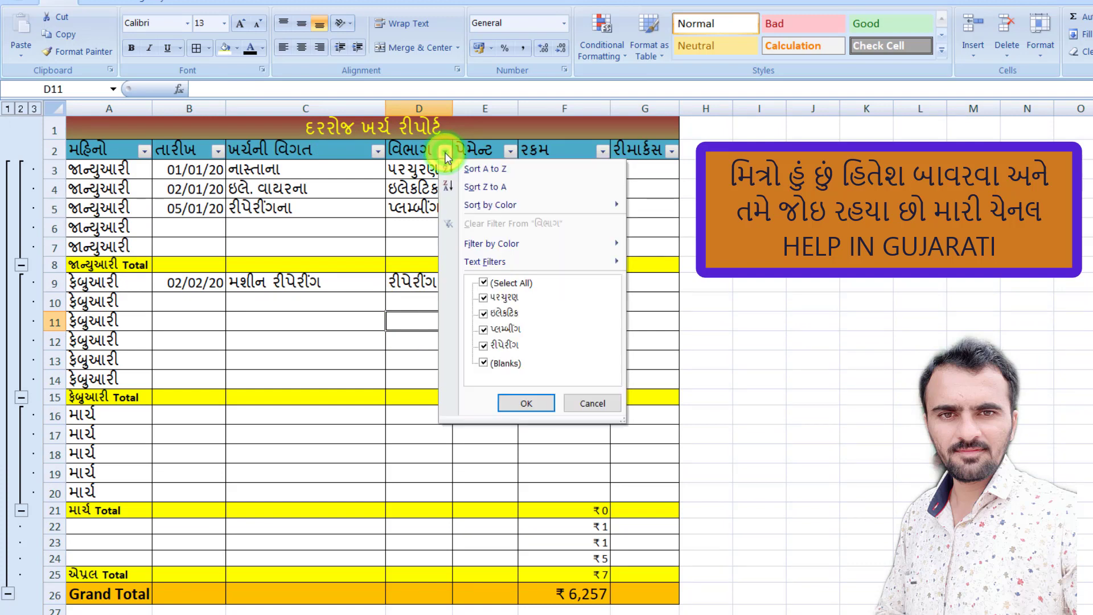
pyautogui.click(501, 283)
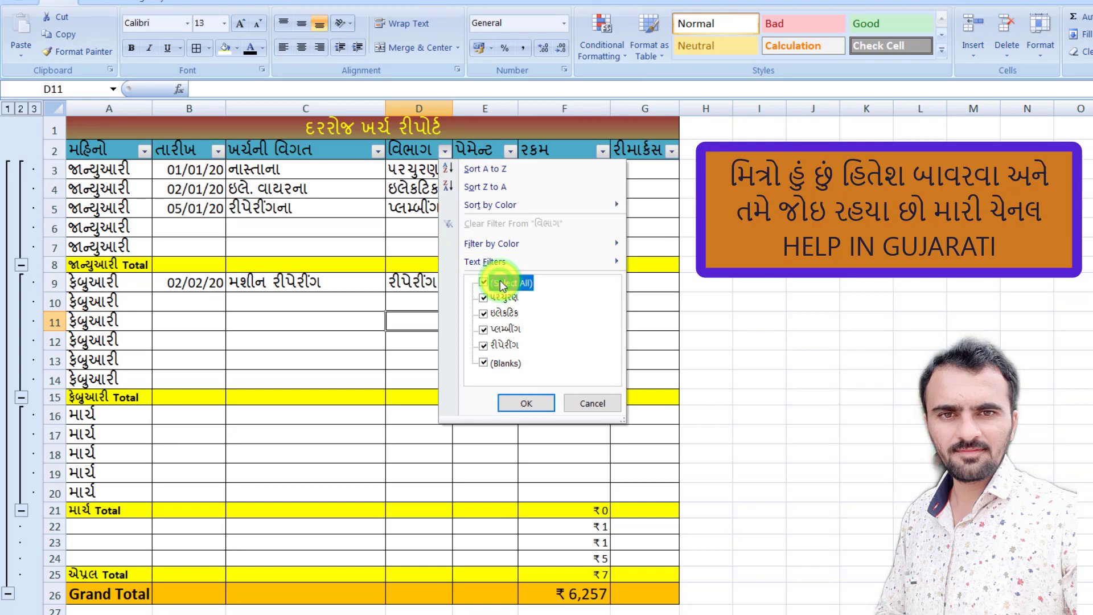
pyautogui.click(492, 313)
pyautogui.click(526, 406)
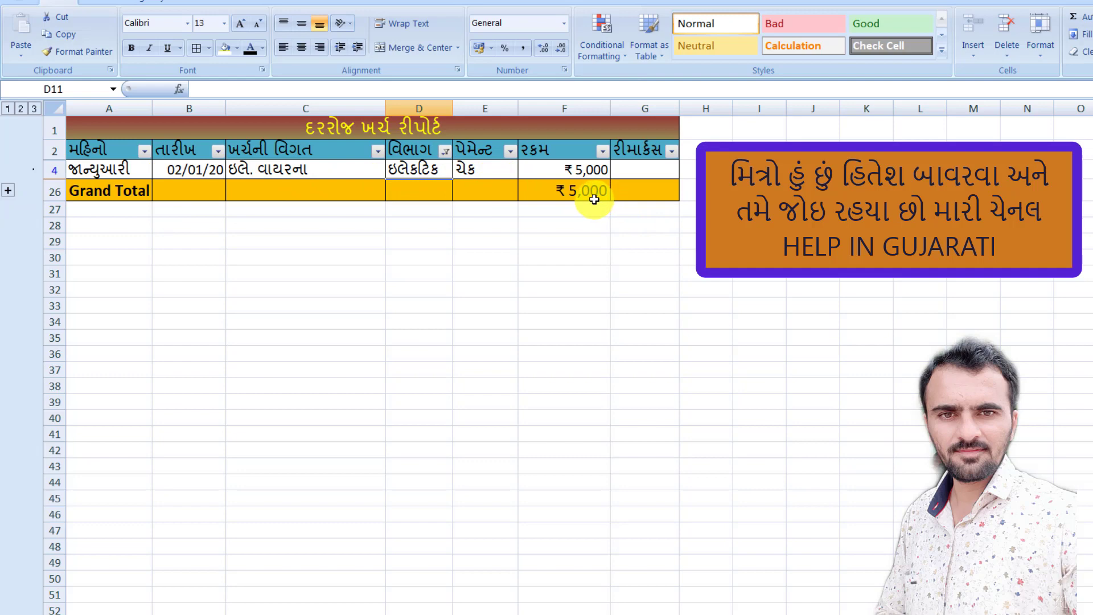
# Reselect all values in the વિભાગ filter so that every row is displayed again.
pyautogui.click(443, 151)
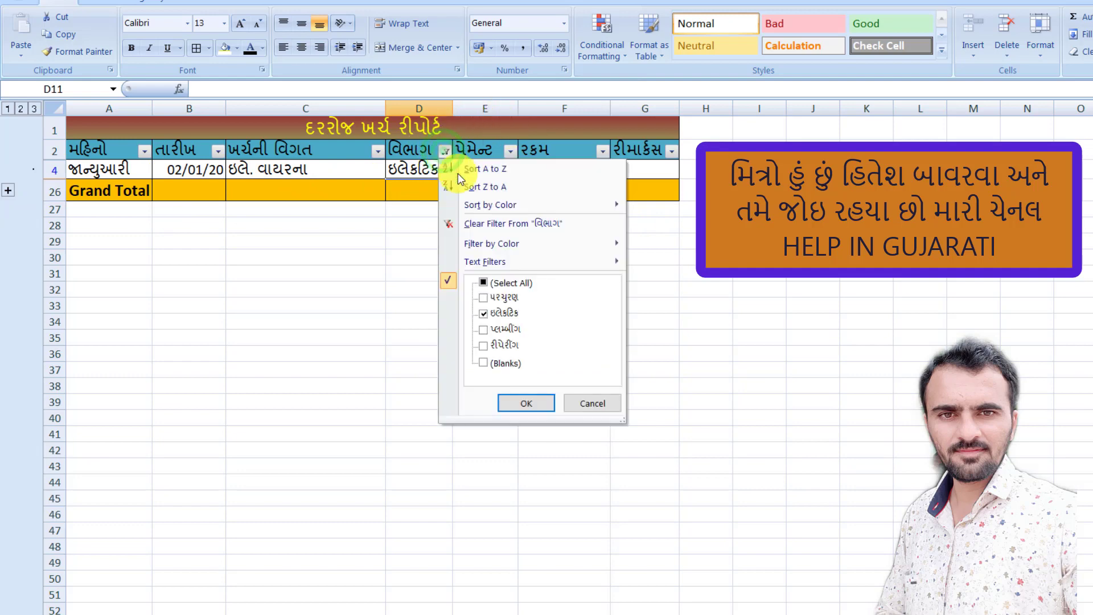
pyautogui.click(515, 282)
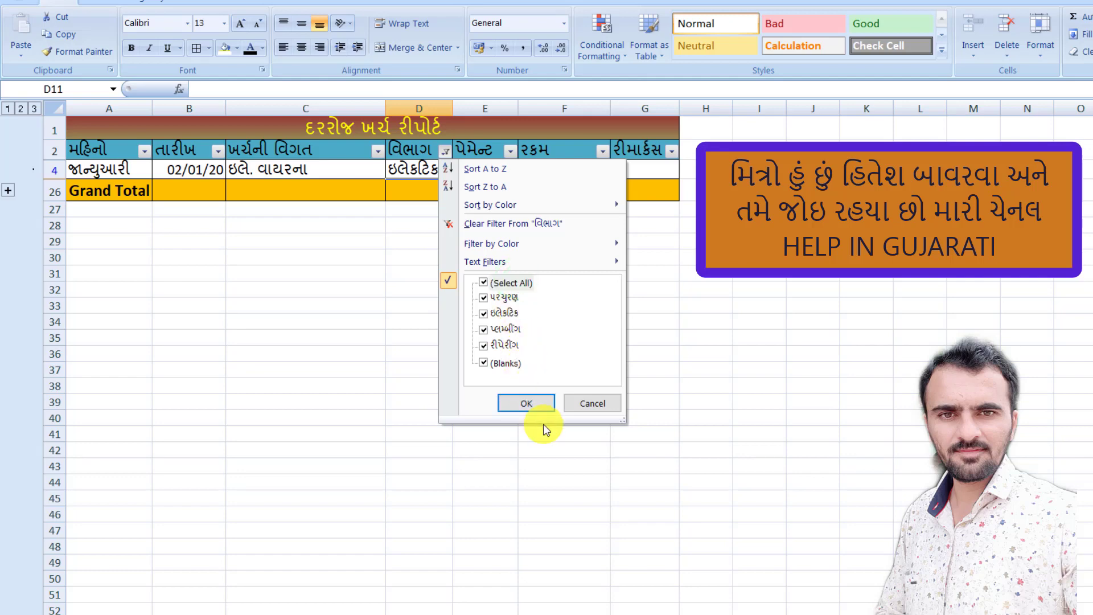
pyautogui.click(524, 403)
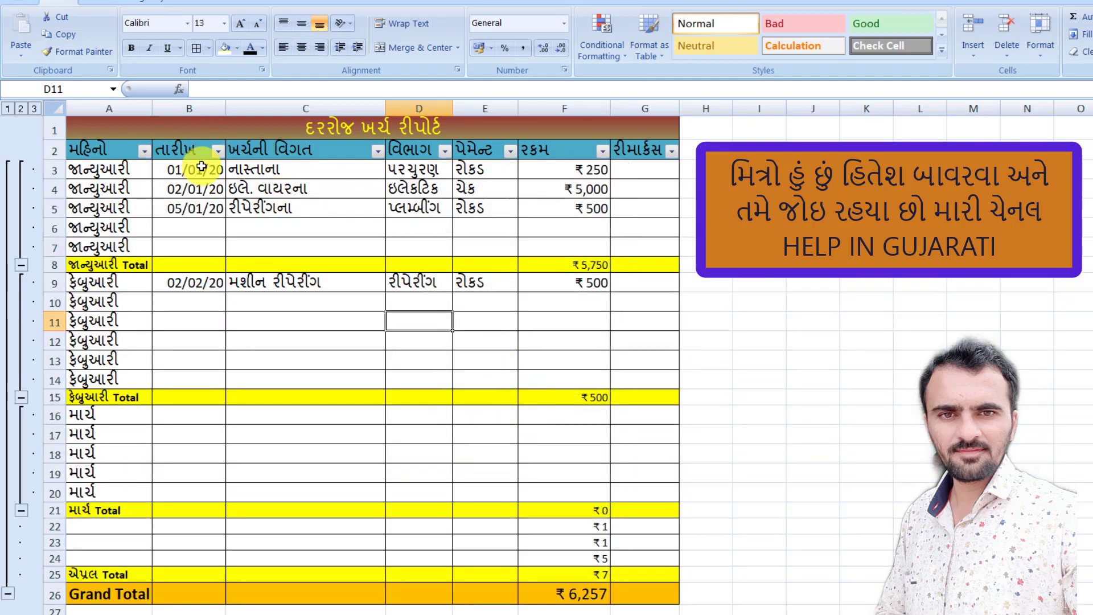
pyautogui.click(144, 150)
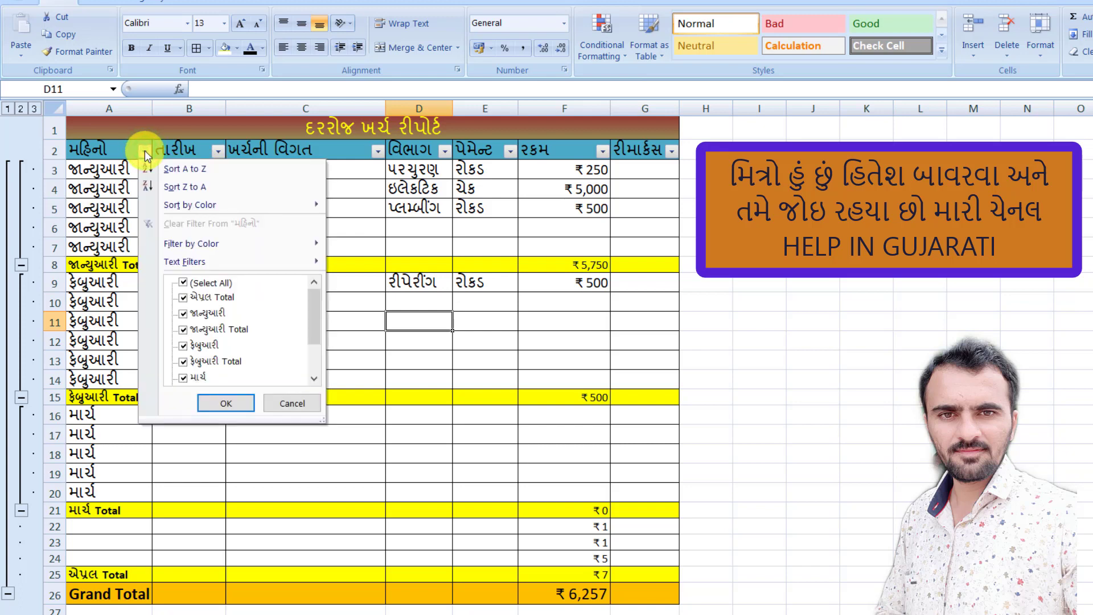
pyautogui.click(145, 149)
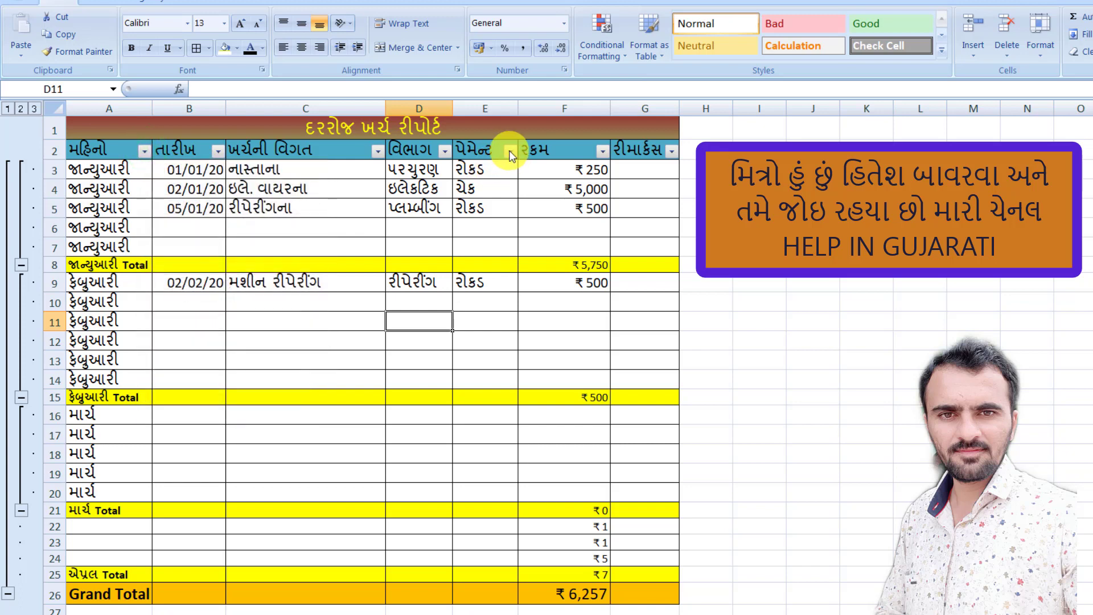
pyautogui.click(509, 150)
pyautogui.click(509, 148)
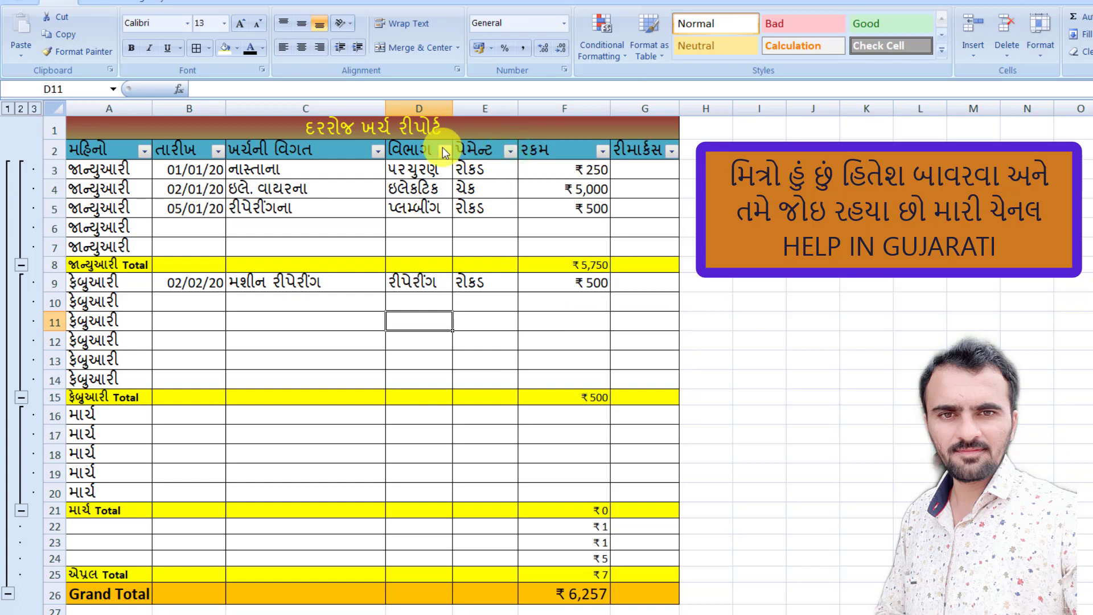